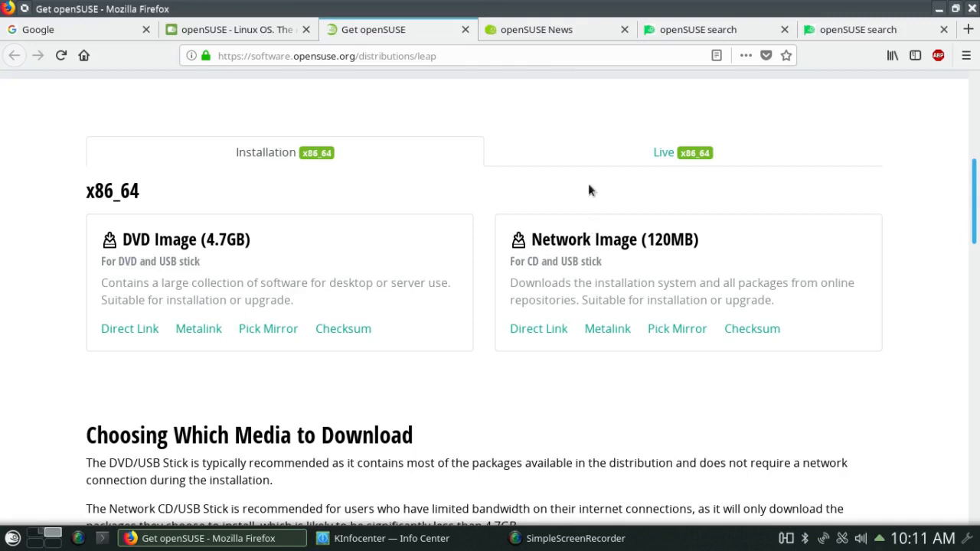
- Show the Live x86_64 images on the openSUSE Leap 15.0 download page
{"action": "left_click", "coordinate": [598, 156]}
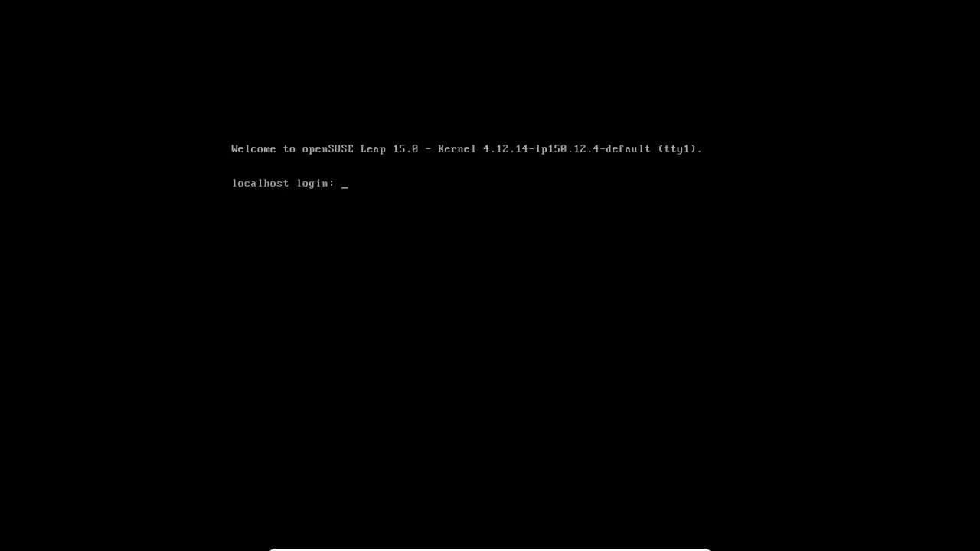
- Log in as root at the tty1 prompt and run start to launch KDE Plasma
{"action": "type", "text": "root"}
{"action": "key", "text": "Return"}
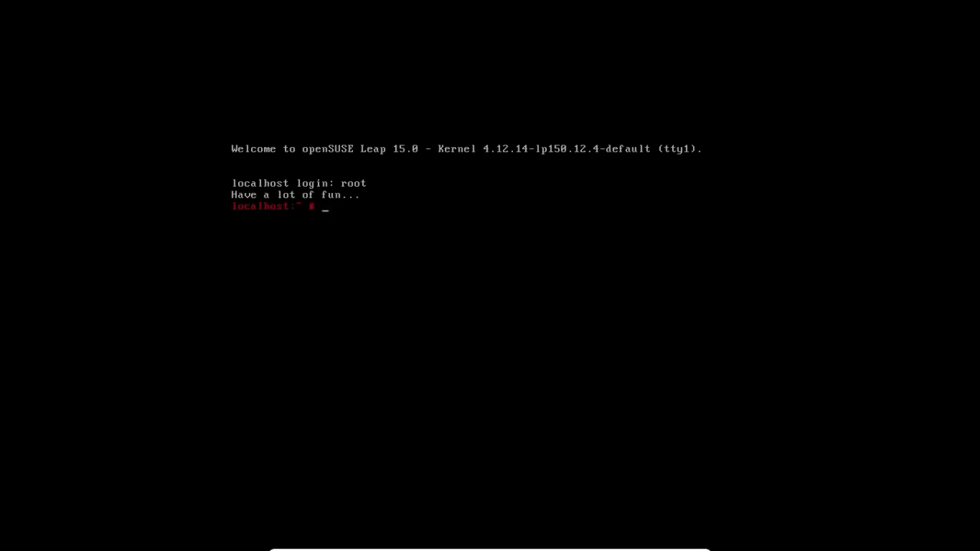
{"action": "type", "text": "start"}
{"action": "key", "text": "Return"}
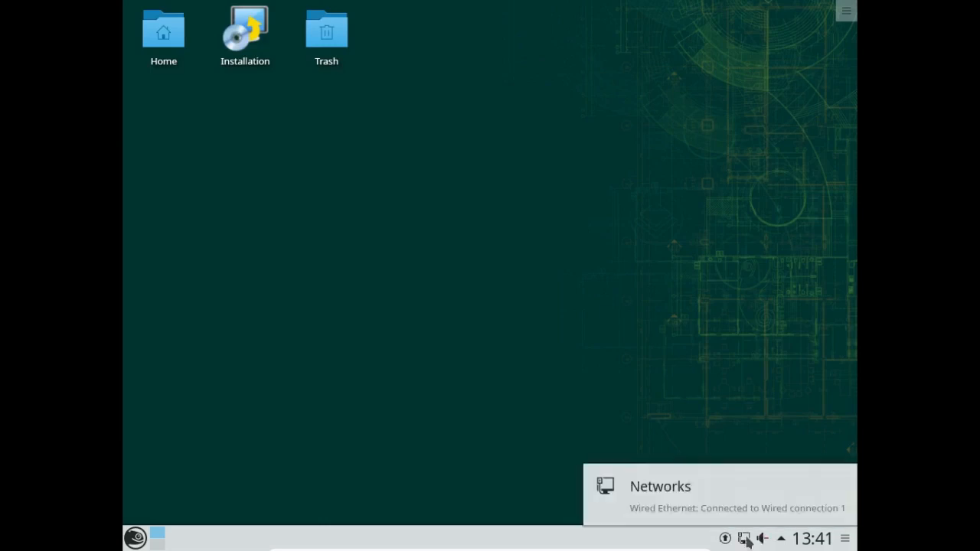
{"action": "left_click", "coordinate": [745, 539]}
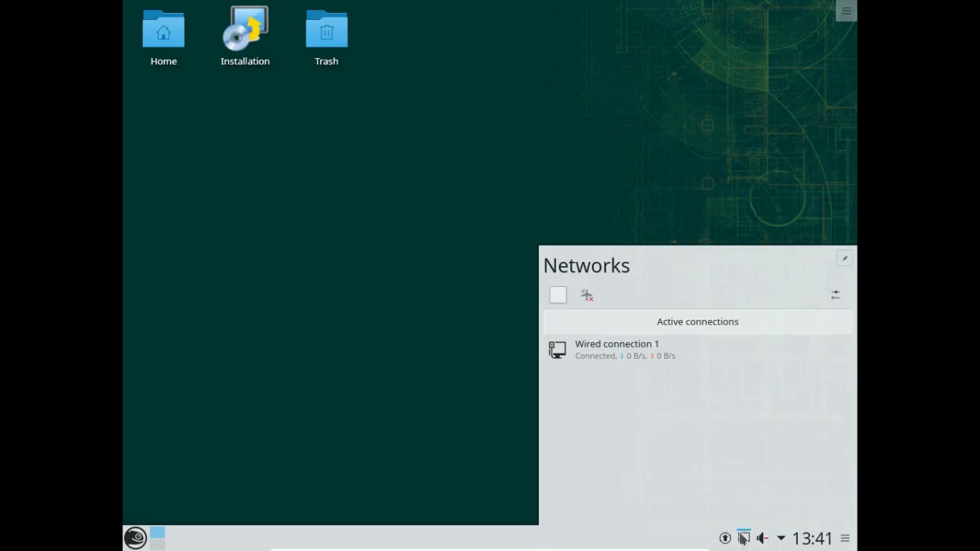
{"action": "mouse_move", "coordinate": [735, 388]}
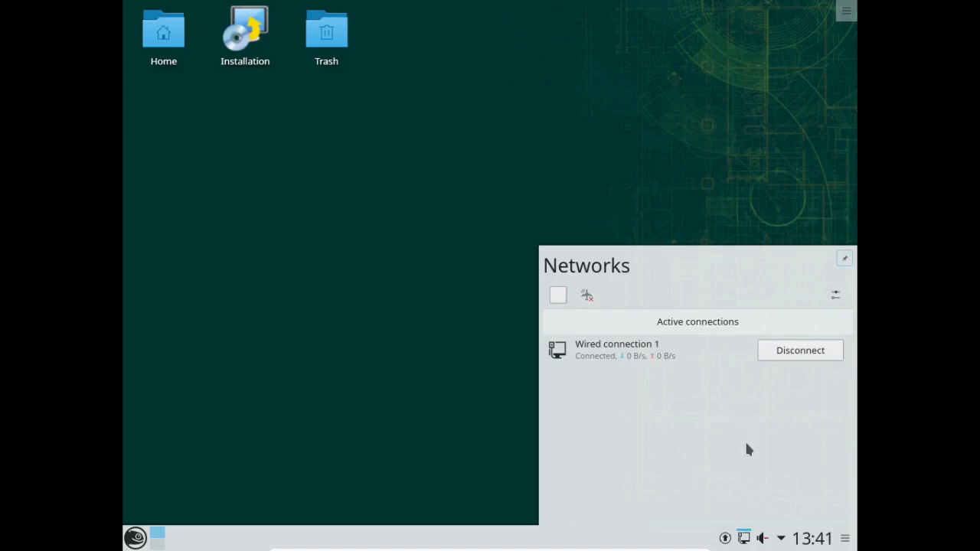
{"action": "left_click", "coordinate": [742, 539]}
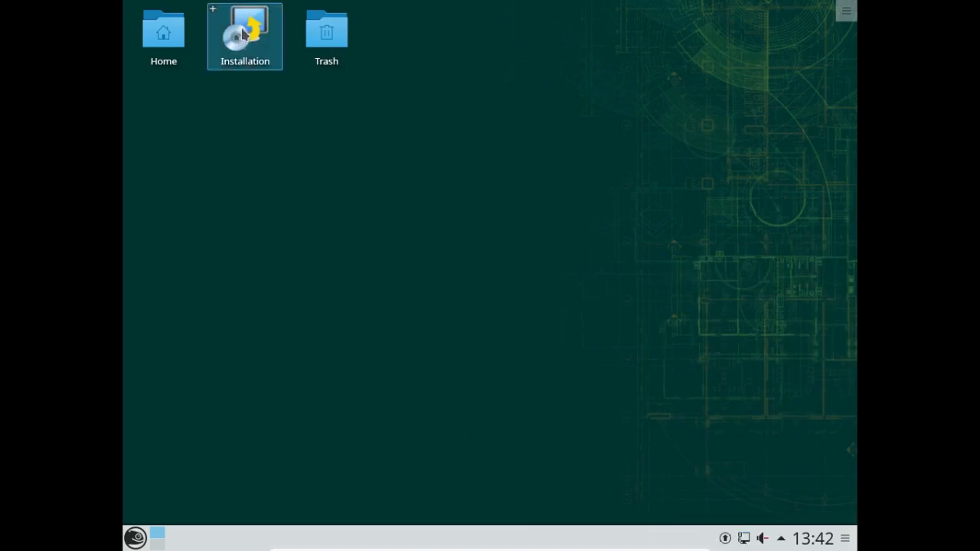
- Launch the desktop Installation icon to bring up YaST2's Language, Keyboard and License page
{"action": "left_click", "coordinate": [243, 33]}
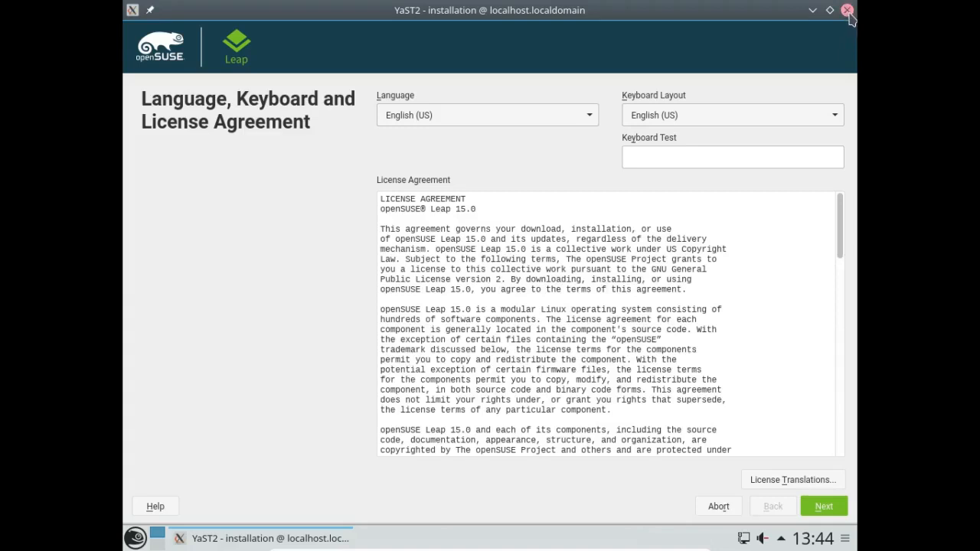
- Scroll through the license agreement and accept it to reach the User Interface role page
{"action": "left_click_drag", "start_coordinate": [838, 239], "coordinate": [805, 499]}
{"action": "left_click_drag", "start_coordinate": [801, 548], "coordinate": [840, 518]}
{"action": "left_click", "coordinate": [824, 507]}
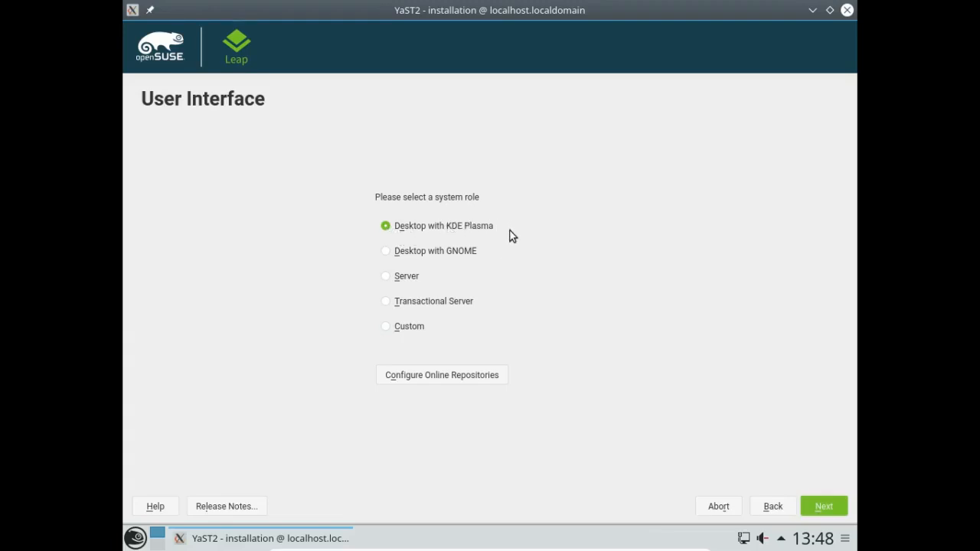
- Keep 'Desktop with KDE Plasma' as the system role and continue to the partitioning proposal
{"action": "left_click", "coordinate": [824, 506]}
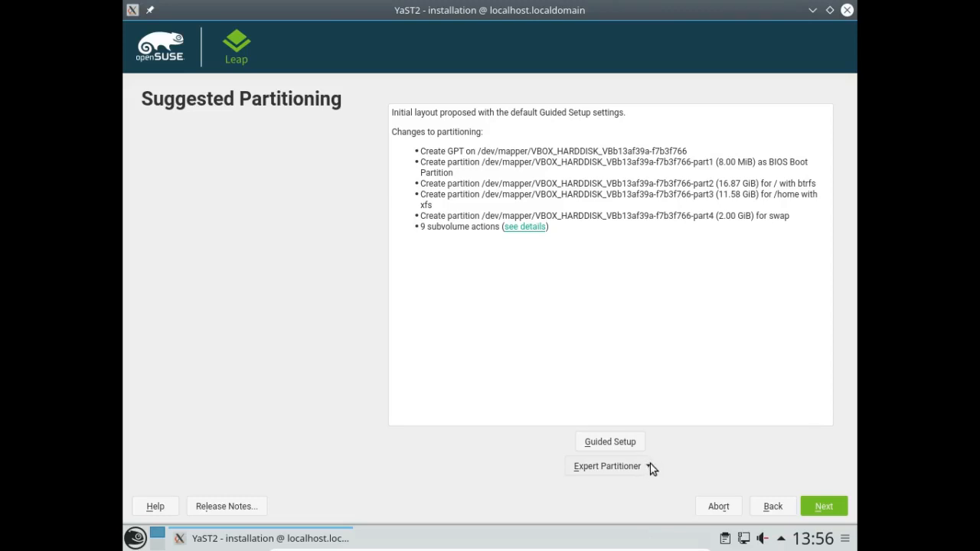
- Choose Expert Partitioner with 'Start with Existing Partitions'
{"action": "left_click", "coordinate": [649, 465]}
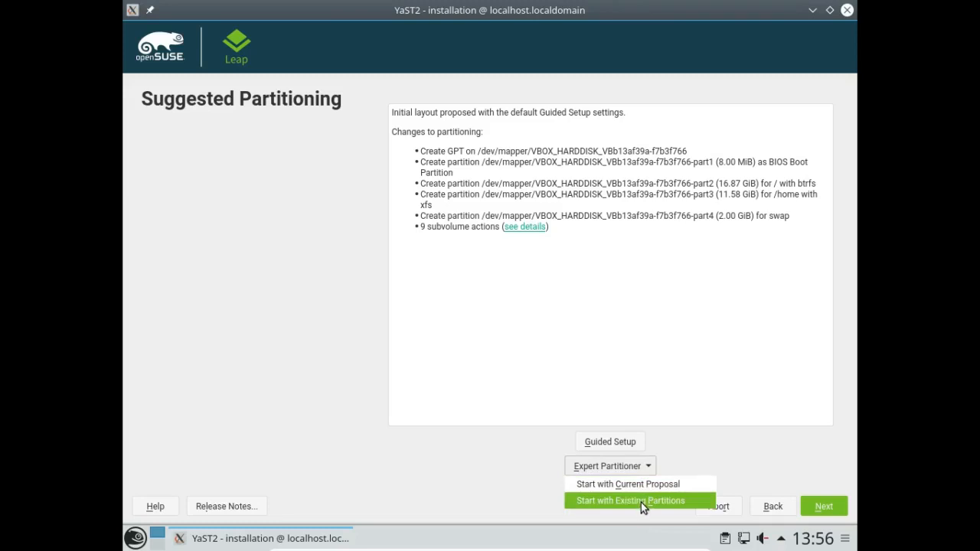
{"action": "left_click", "coordinate": [642, 502]}
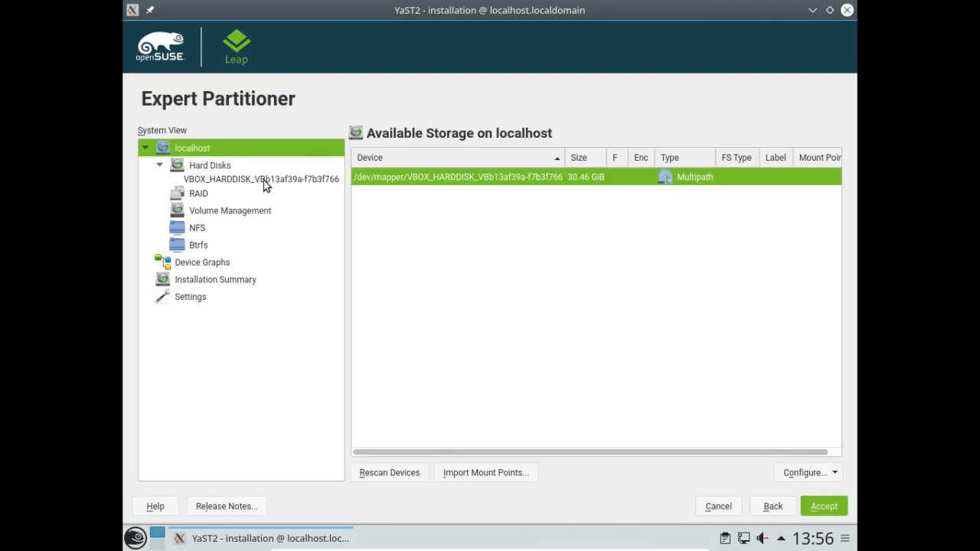
- Replace the VBOX hard disk's partition table with a new MS-DOS table, confirming the change
{"action": "left_click", "coordinate": [266, 181]}
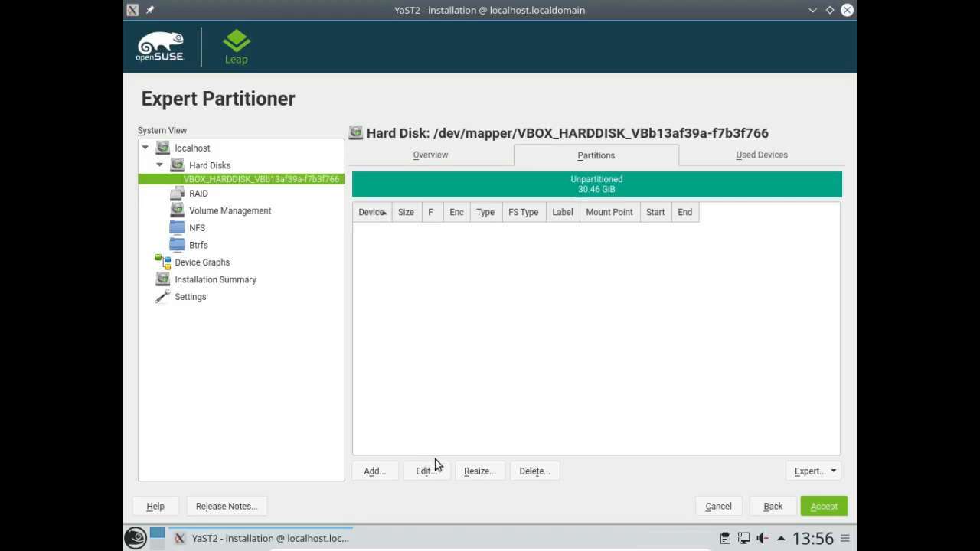
{"action": "left_click", "coordinate": [833, 472]}
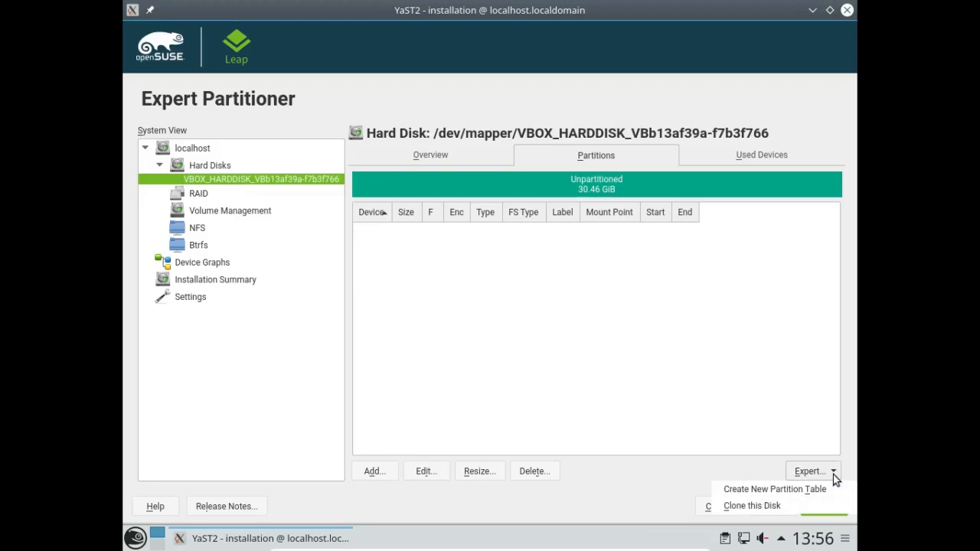
{"action": "left_click", "coordinate": [792, 490]}
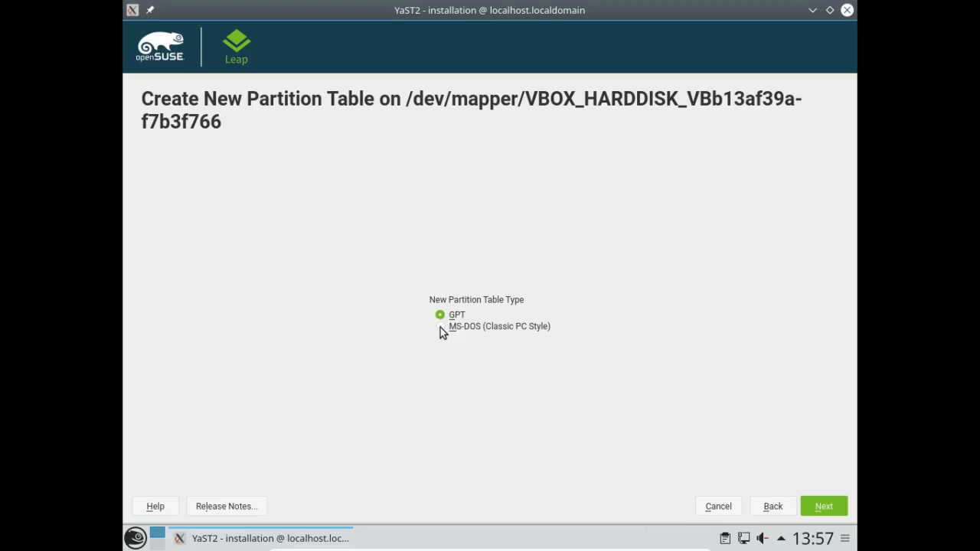
{"action": "left_click", "coordinate": [442, 329]}
{"action": "left_click", "coordinate": [829, 504]}
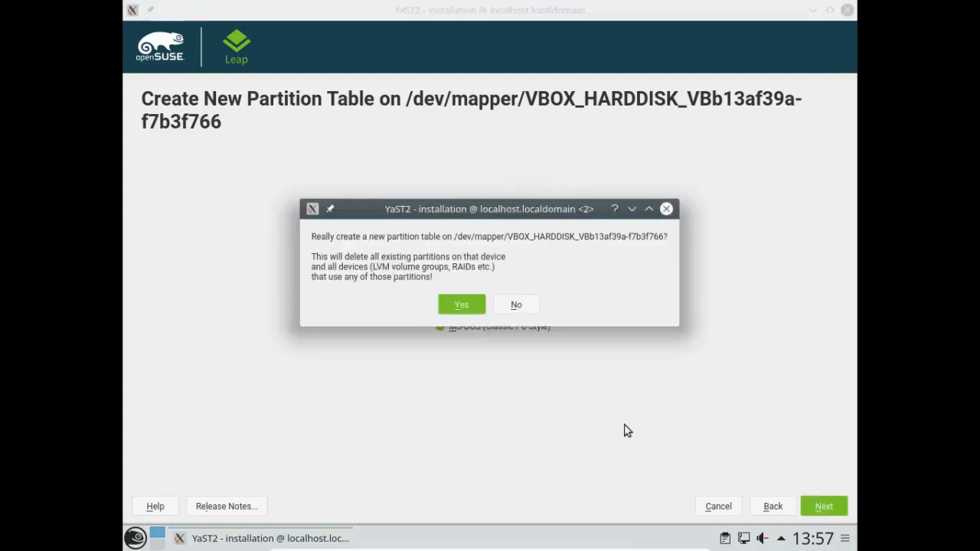
{"action": "left_click", "coordinate": [462, 310]}
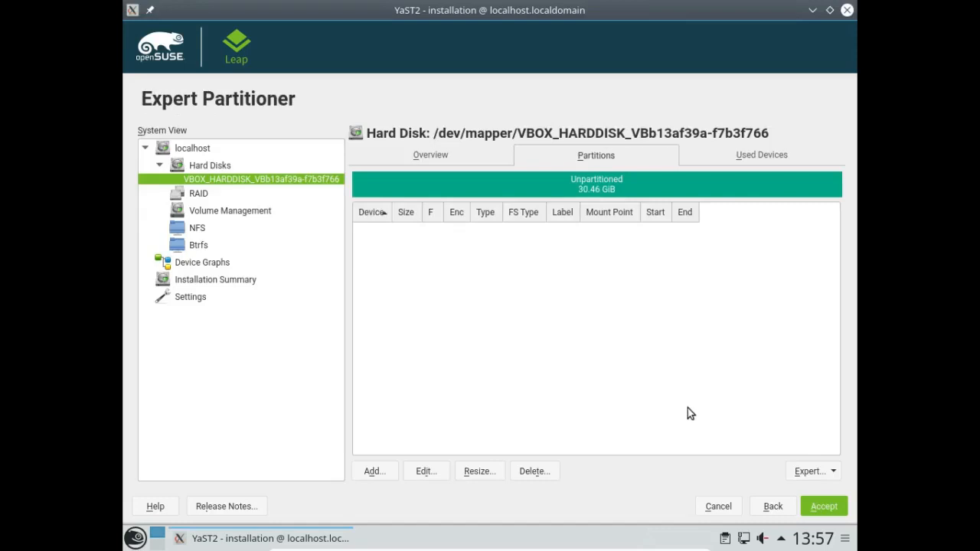
- Add a primary partition with a custom size of 28 GiB
{"action": "left_click", "coordinate": [371, 471]}
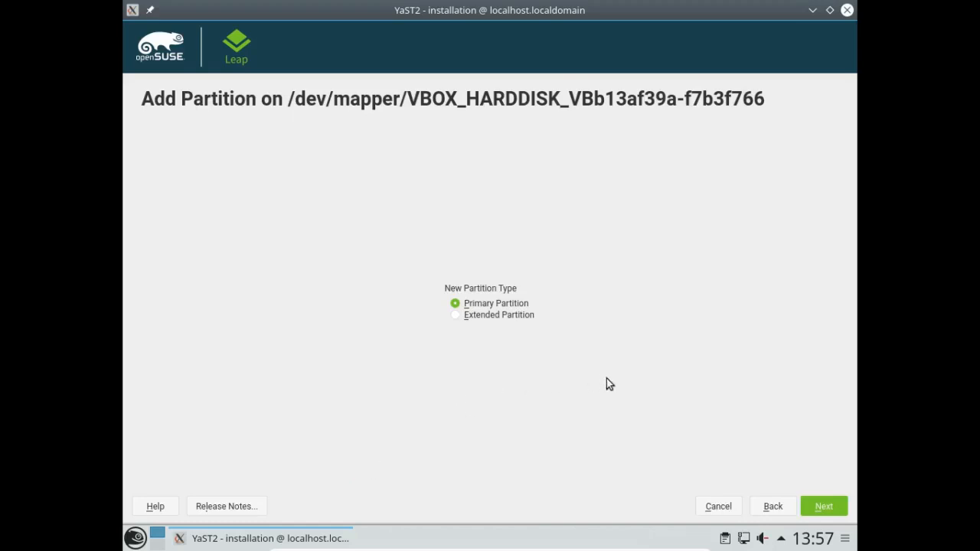
{"action": "left_click", "coordinate": [821, 505]}
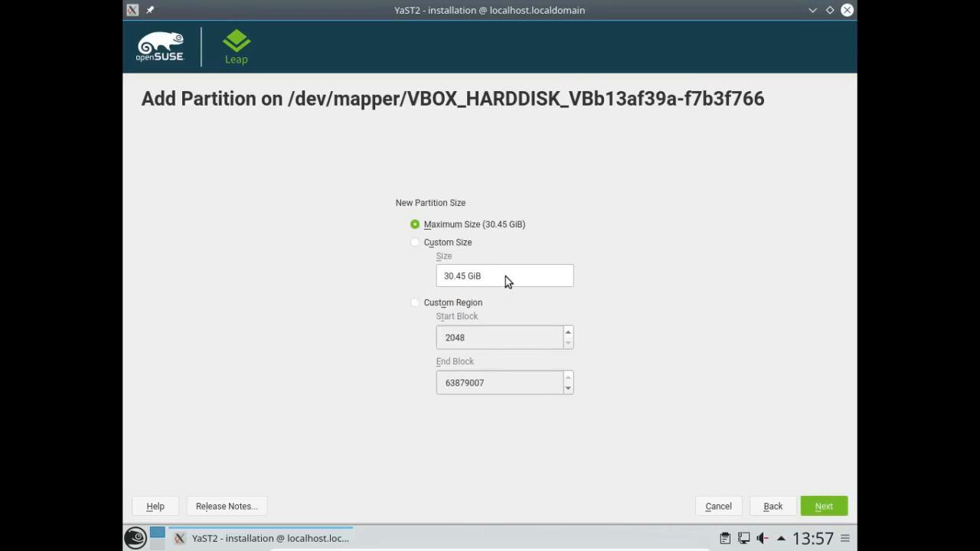
{"action": "left_click", "coordinate": [414, 242]}
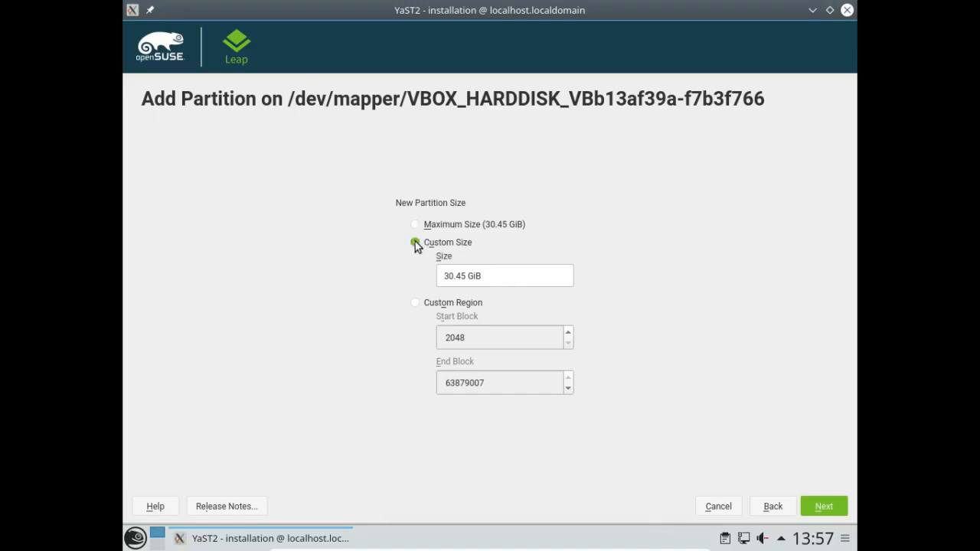
{"action": "left_click", "coordinate": [487, 276]}
{"action": "left_click_drag", "start_coordinate": [487, 276], "coordinate": [401, 274]}
{"action": "type", "text": "28 GiB"}
{"action": "left_click", "coordinate": [823, 506]}
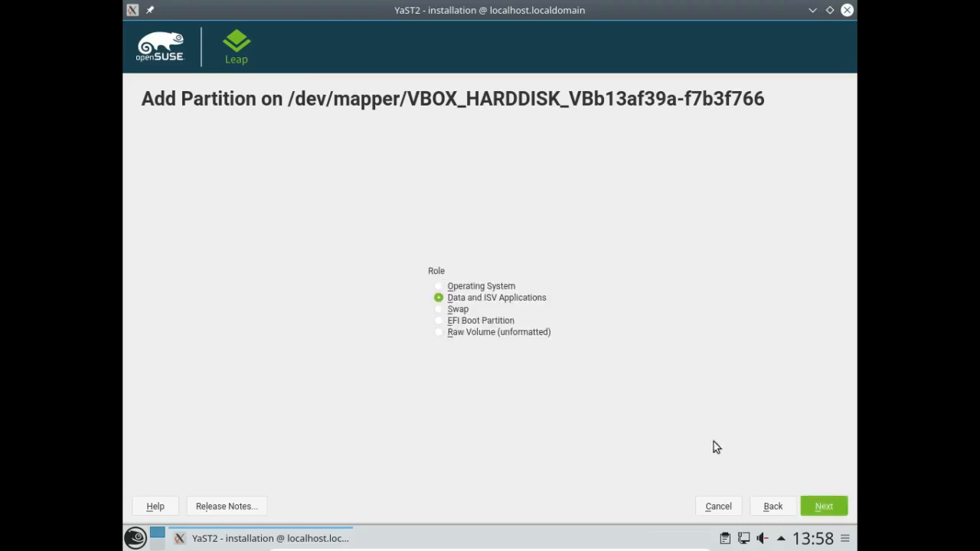
- Give the partition the Operating System role, formatted as Ext4 and mounted at /
{"action": "left_click", "coordinate": [439, 286]}
{"action": "left_click", "coordinate": [822, 507]}
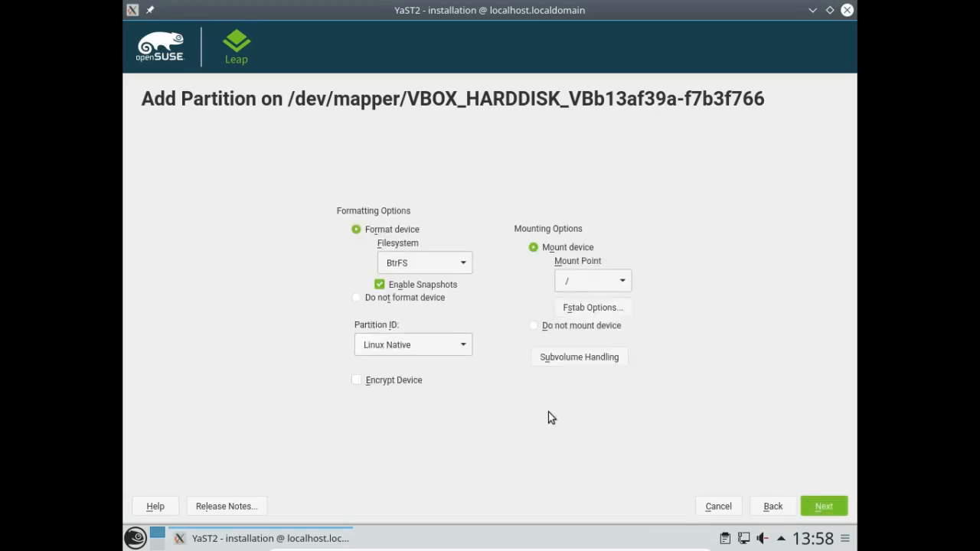
{"action": "left_click", "coordinate": [459, 265]}
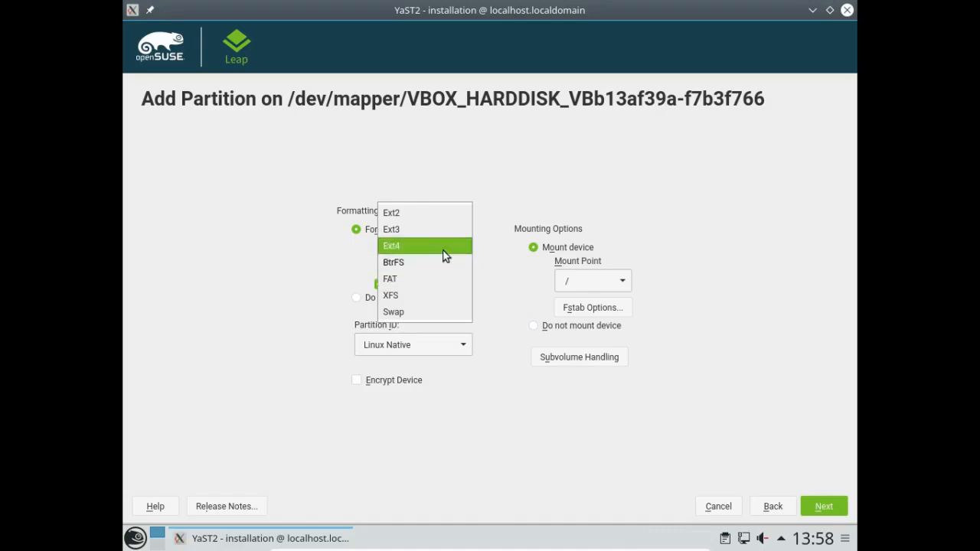
{"action": "left_click", "coordinate": [442, 250]}
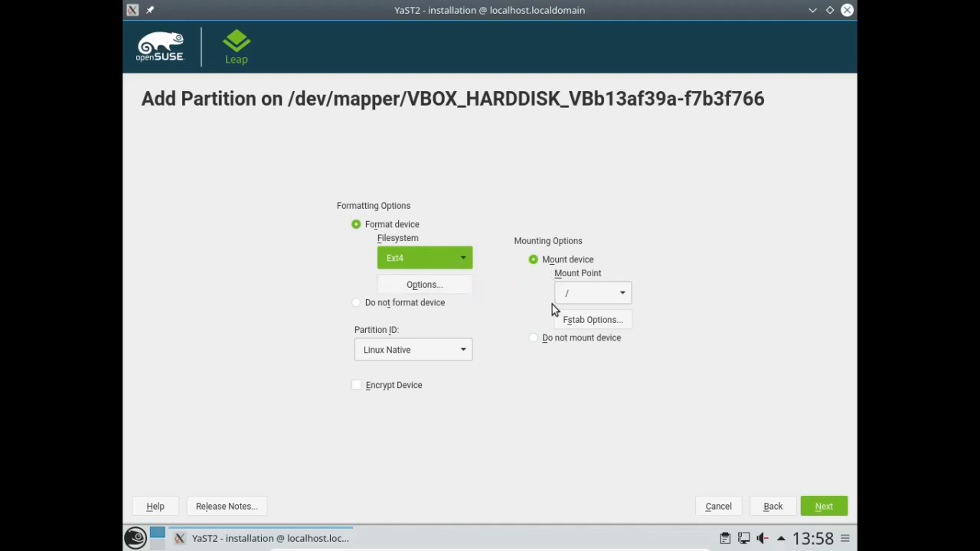
{"action": "left_click", "coordinate": [820, 509]}
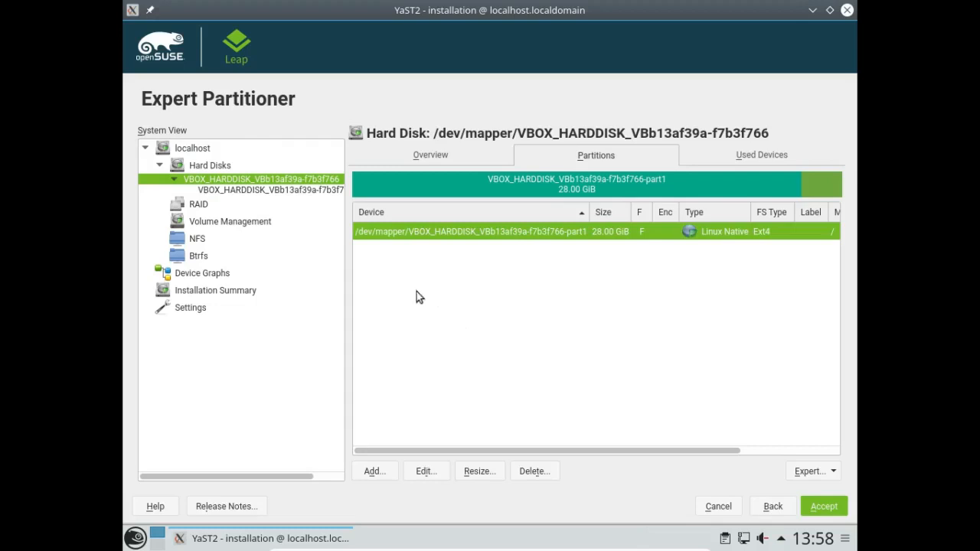
- Add a second primary partition of maximum size (2.46 GiB) with the Swap role, then accept the layout
{"action": "left_click", "coordinate": [377, 473]}
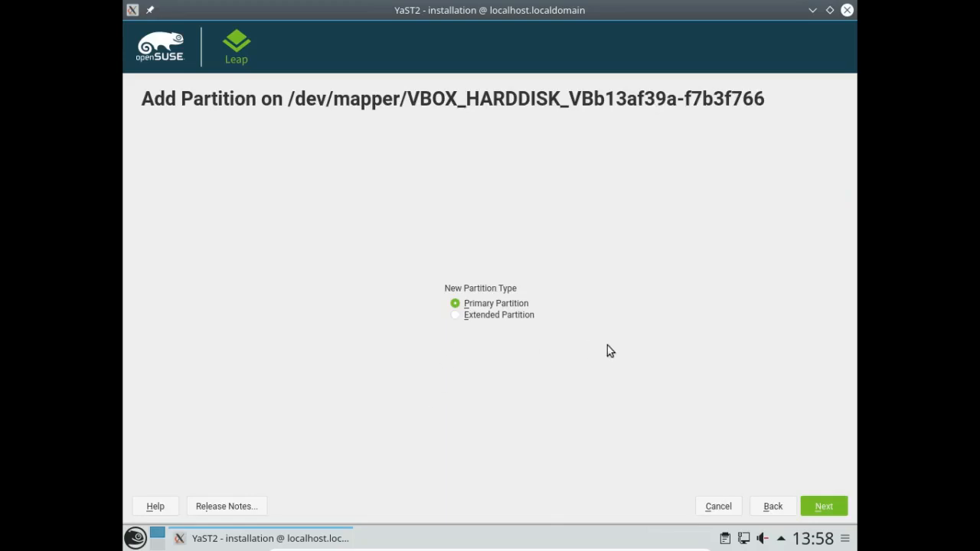
{"action": "left_click", "coordinate": [821, 510]}
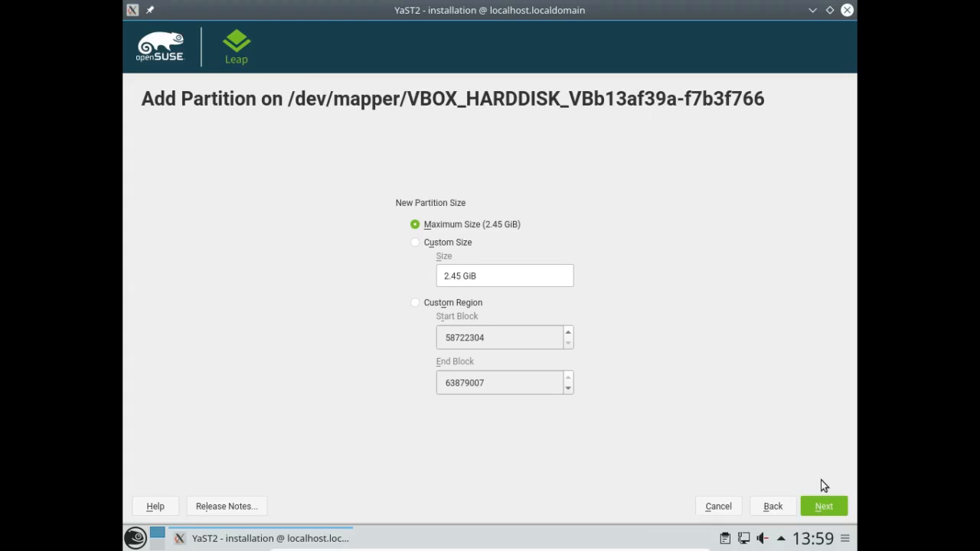
{"action": "left_click", "coordinate": [835, 507]}
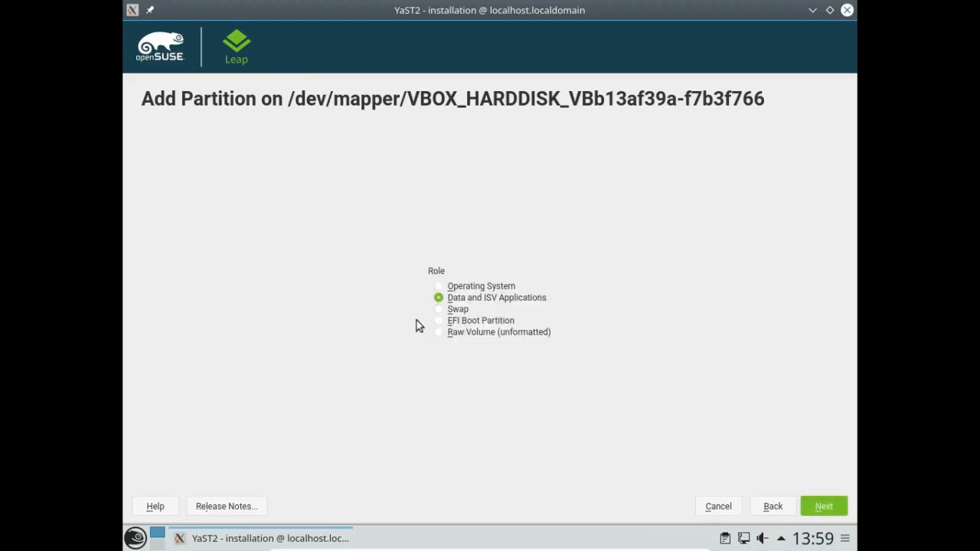
{"action": "left_click", "coordinate": [439, 309]}
{"action": "left_click", "coordinate": [817, 509]}
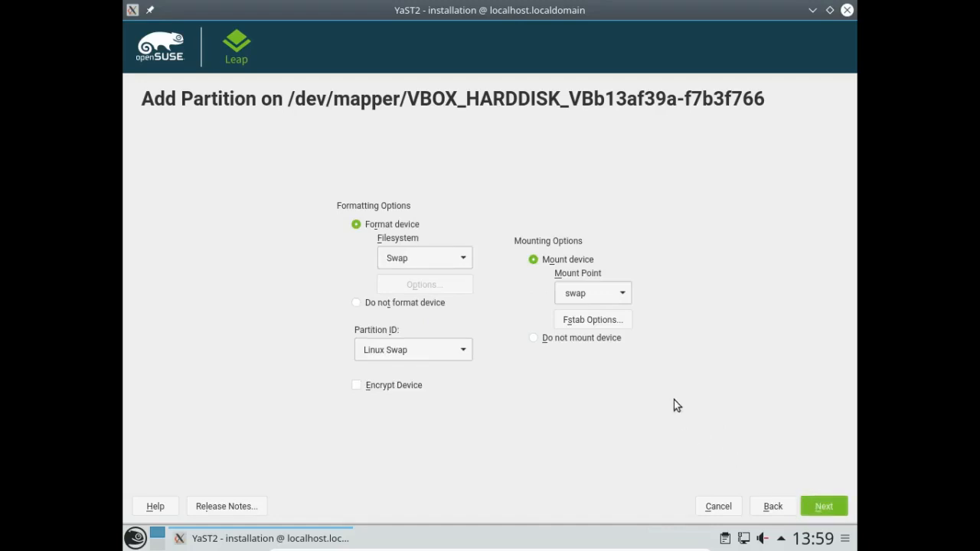
{"action": "left_click", "coordinate": [817, 509]}
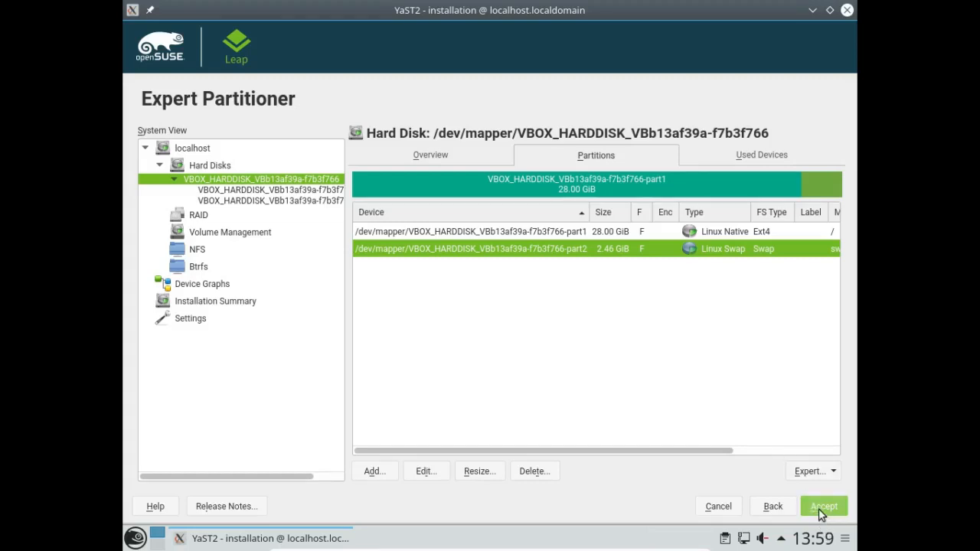
{"action": "left_click", "coordinate": [820, 508]}
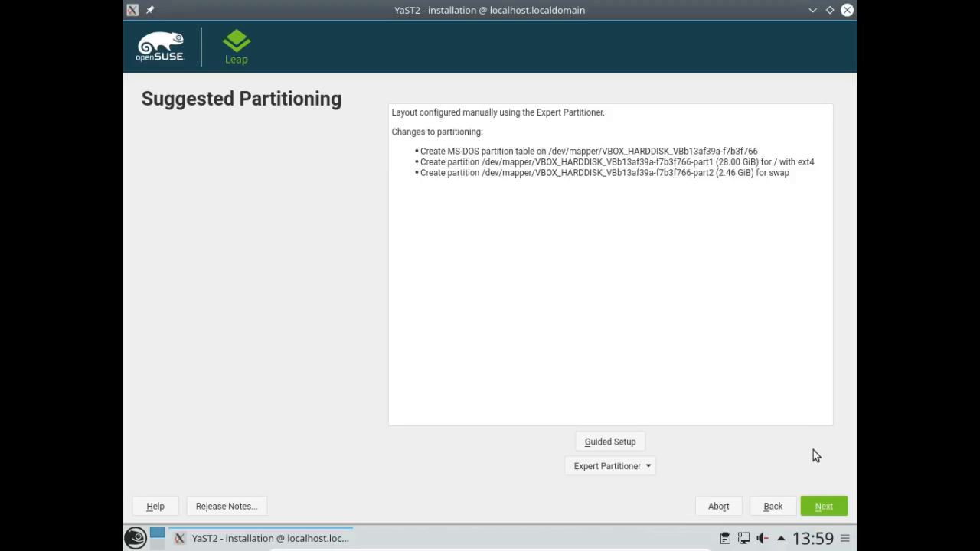
- Accept the partitioning summary and move on to Clock and Time Zone
{"action": "left_click", "coordinate": [822, 510]}
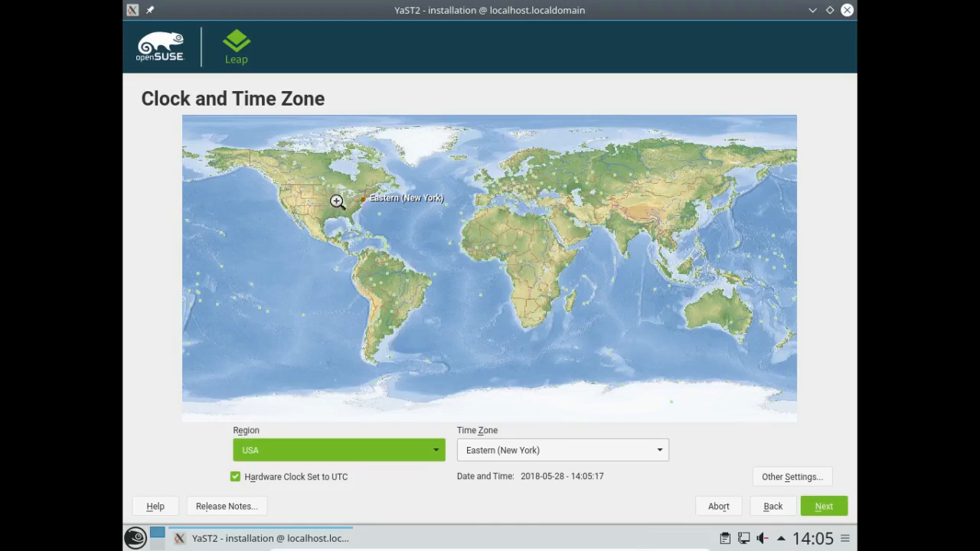
- Pick Chicago on the North America map for USA Central time, then continue
{"action": "left_click", "coordinate": [336, 201]}
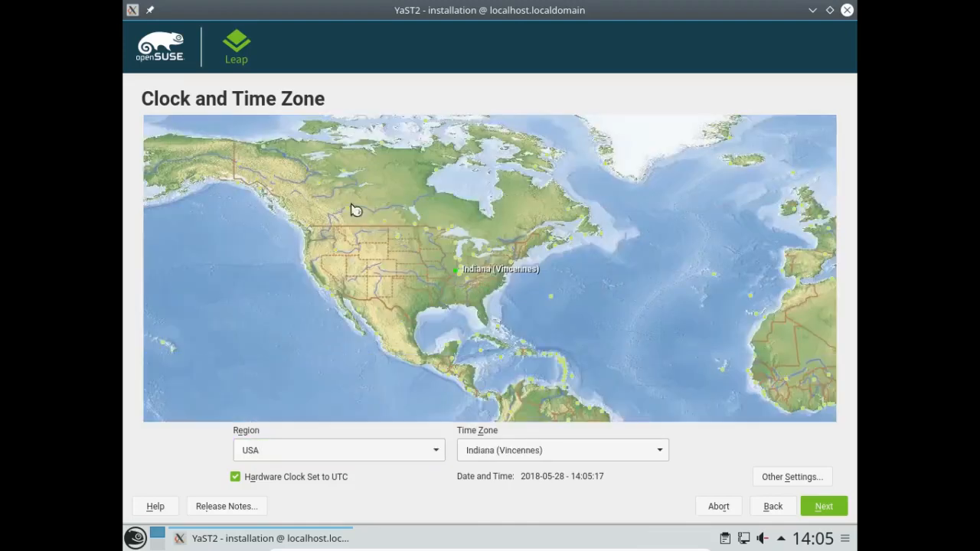
{"action": "left_click", "coordinate": [457, 261]}
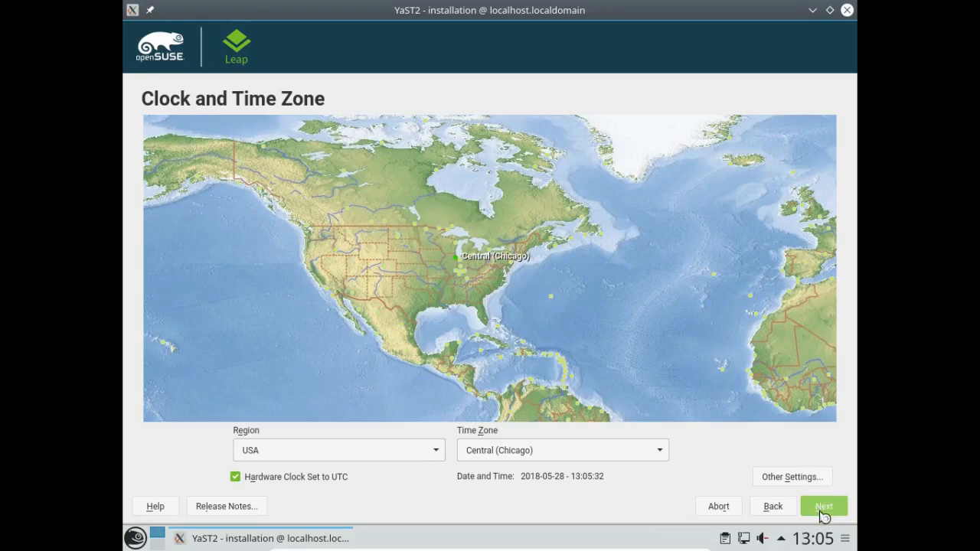
{"action": "left_click", "coordinate": [823, 507]}
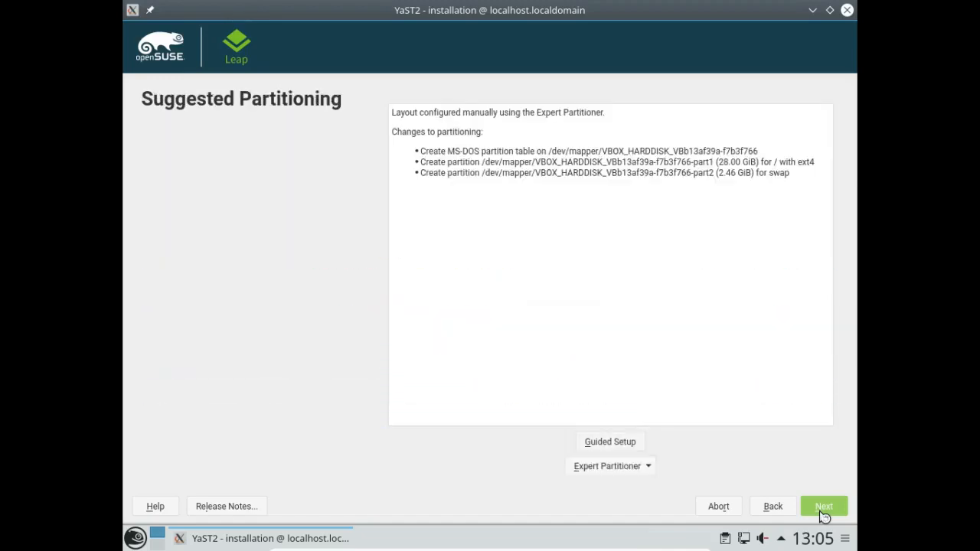
- Enter the new user's name, password and password confirmation, untick Automatic Login, and continue
{"action": "left_click", "coordinate": [806, 508]}
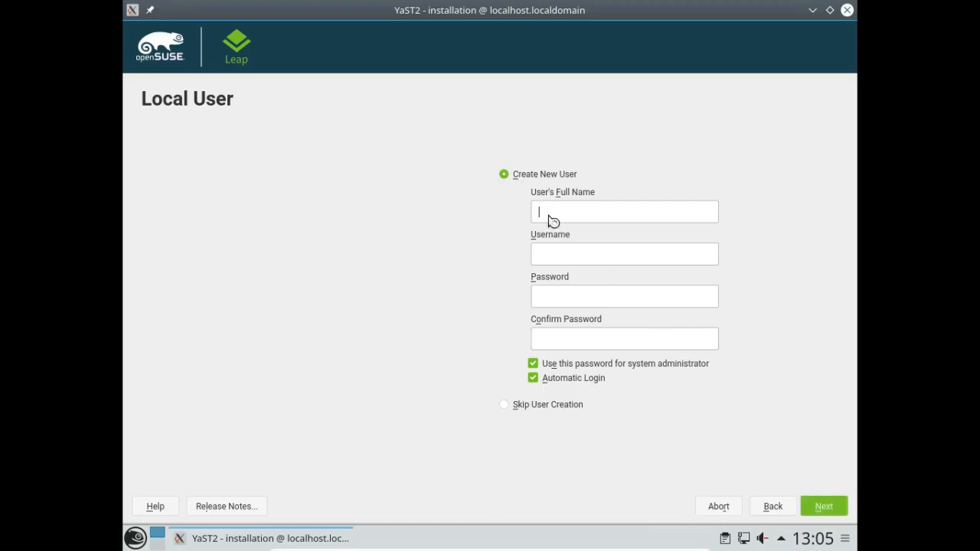
{"action": "type", "text": "XramTech"}
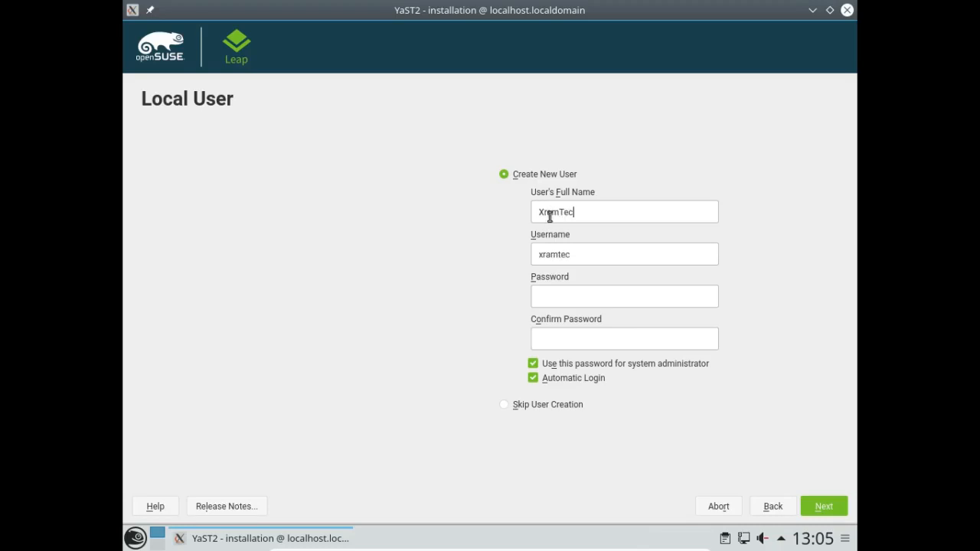
{"action": "left_click", "coordinate": [548, 299]}
{"action": "type", "text": "••••••••"}
{"action": "left_click", "coordinate": [551, 343]}
{"action": "type", "text": "••••••••"}
{"action": "left_click", "coordinate": [535, 384]}
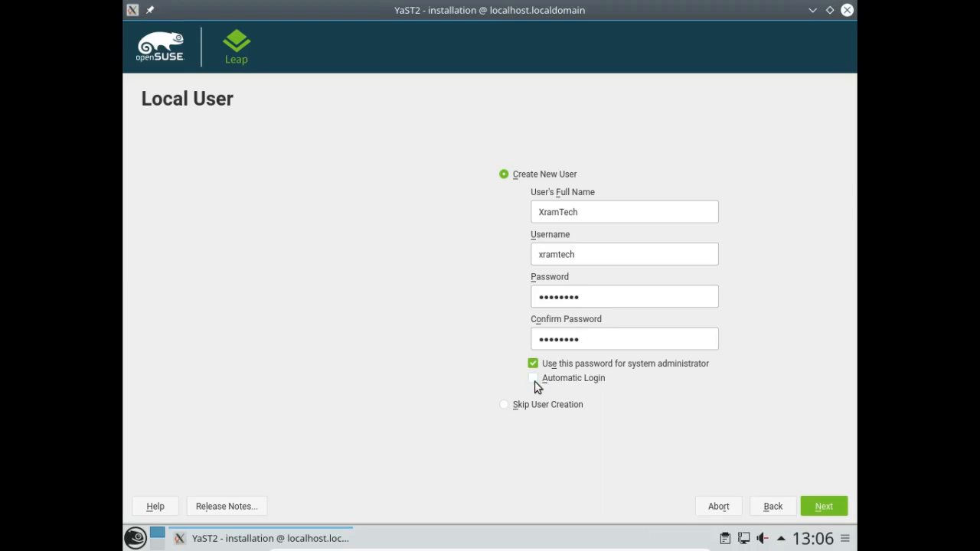
{"action": "left_click", "coordinate": [823, 506]}
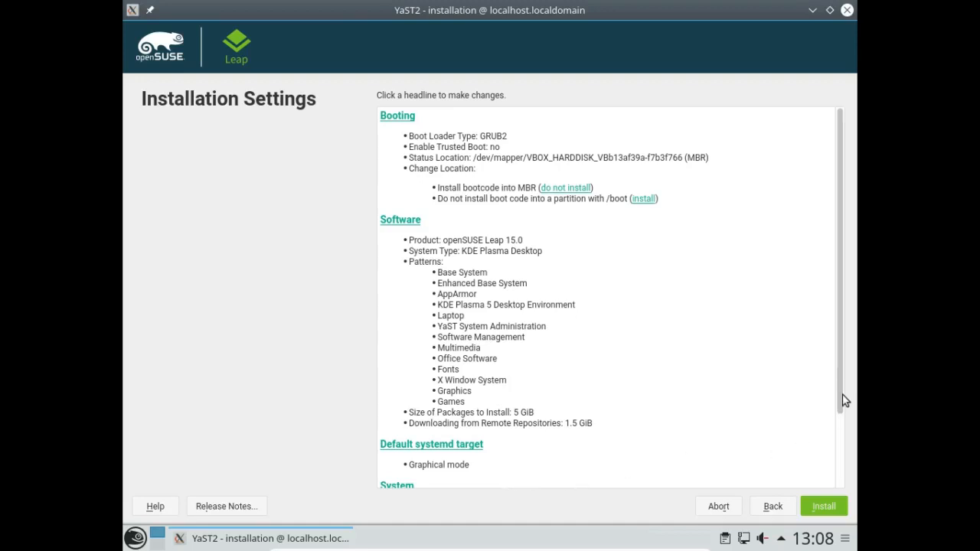
- Scroll through the Installation Settings summary, then choose Install to bring up the confirmation
{"action": "left_click_drag", "start_coordinate": [844, 404], "coordinate": [844, 499]}
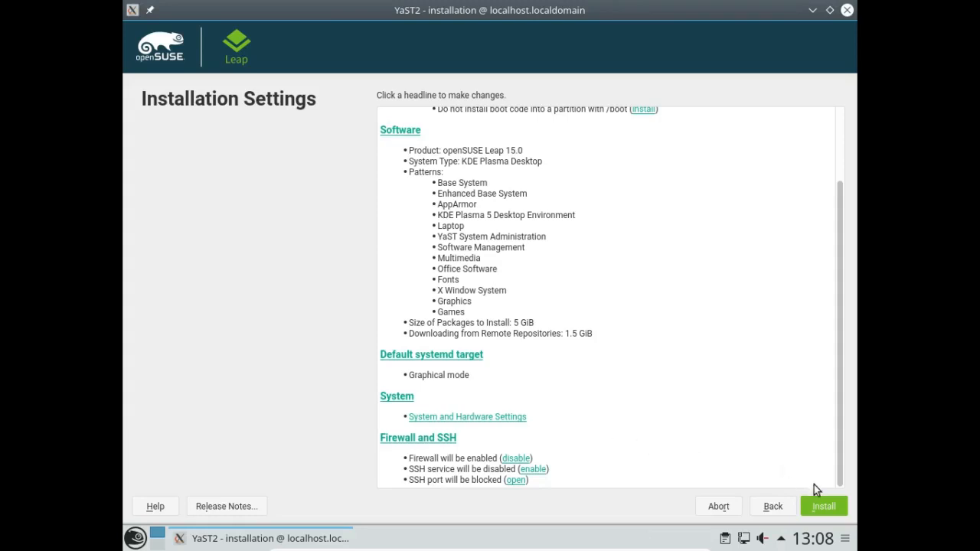
{"action": "left_click", "coordinate": [817, 509]}
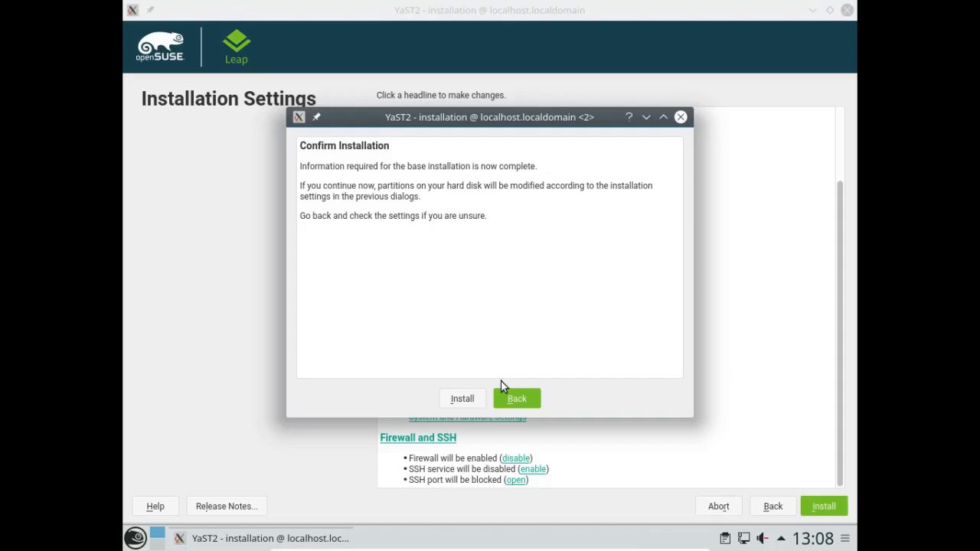
- Confirm the installation in the Confirm Installation dialog
{"action": "left_click", "coordinate": [460, 399]}
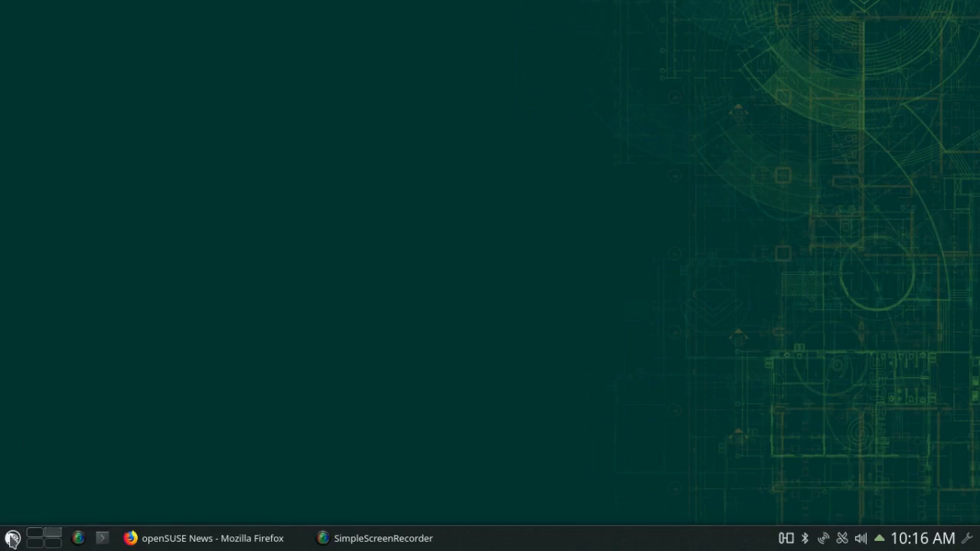
- Browse the Power / Session, Recent Documents, Games and System submenus, then dismiss the menu
{"action": "left_click", "coordinate": [12, 539]}
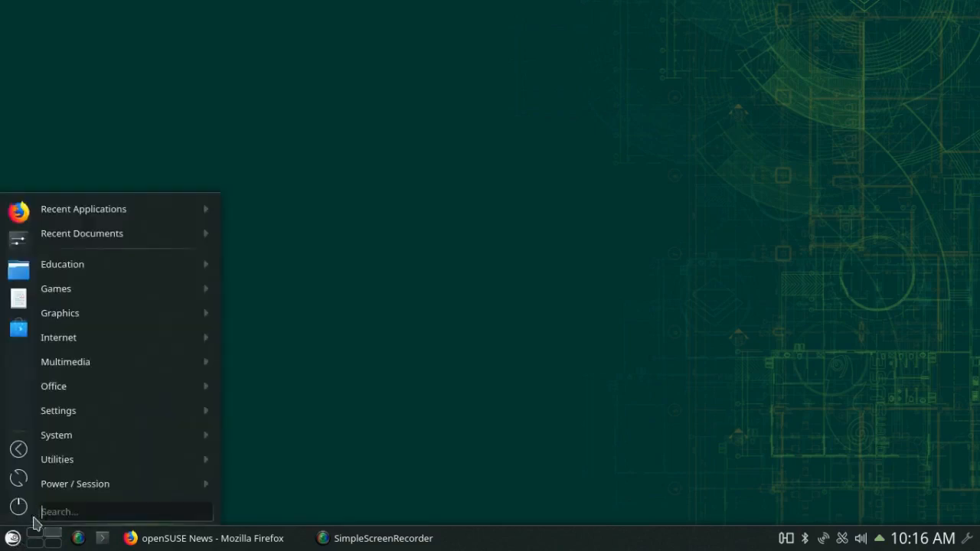
{"action": "mouse_move", "coordinate": [102, 483]}
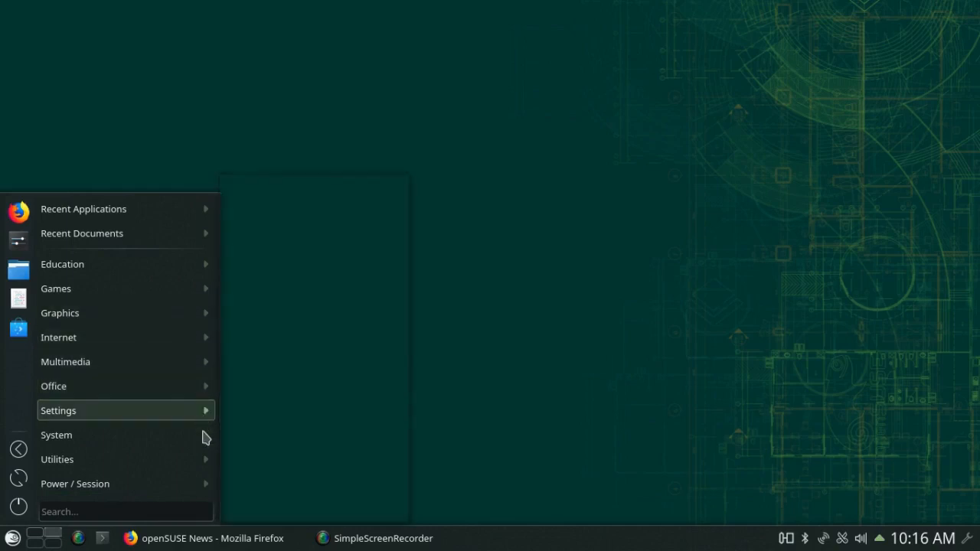
{"action": "mouse_move", "coordinate": [212, 488]}
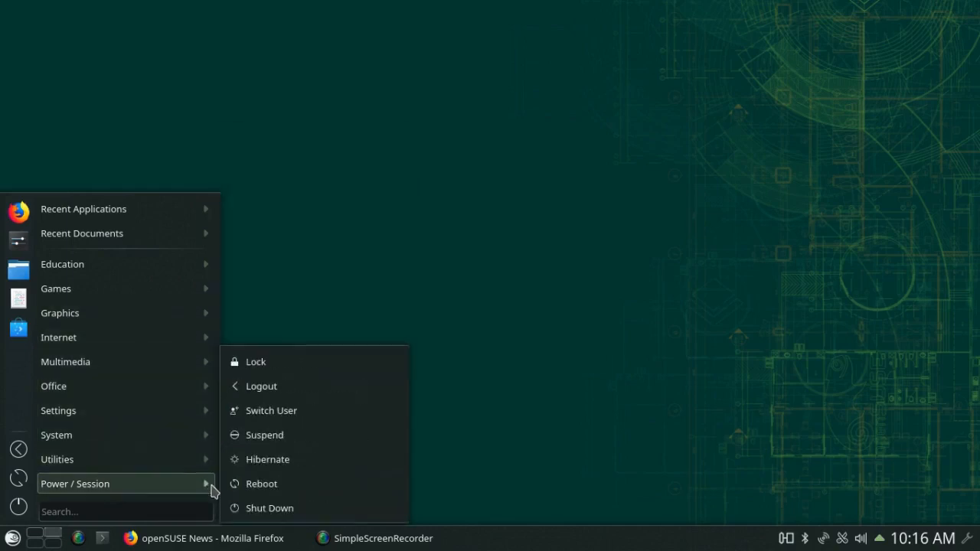
{"action": "mouse_move", "coordinate": [209, 227]}
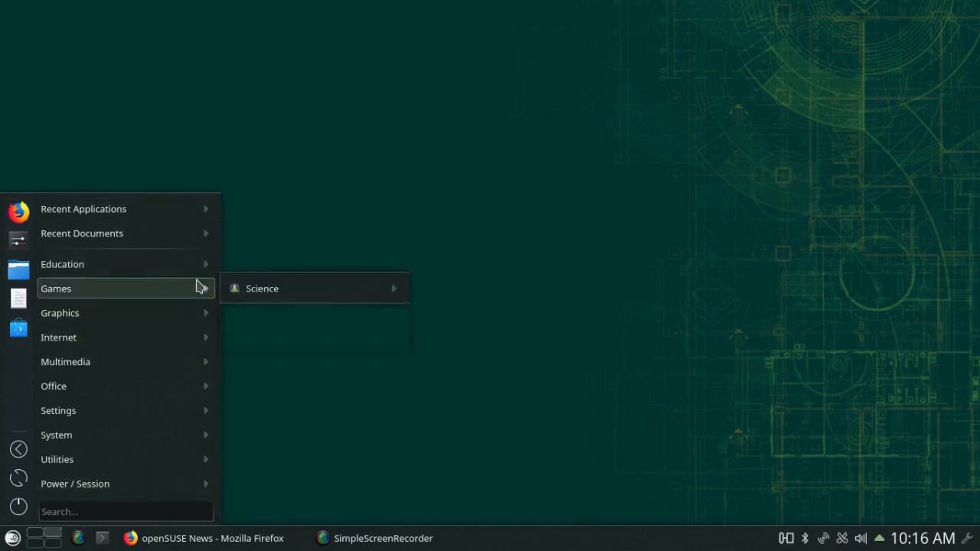
{"action": "mouse_move", "coordinate": [96, 444]}
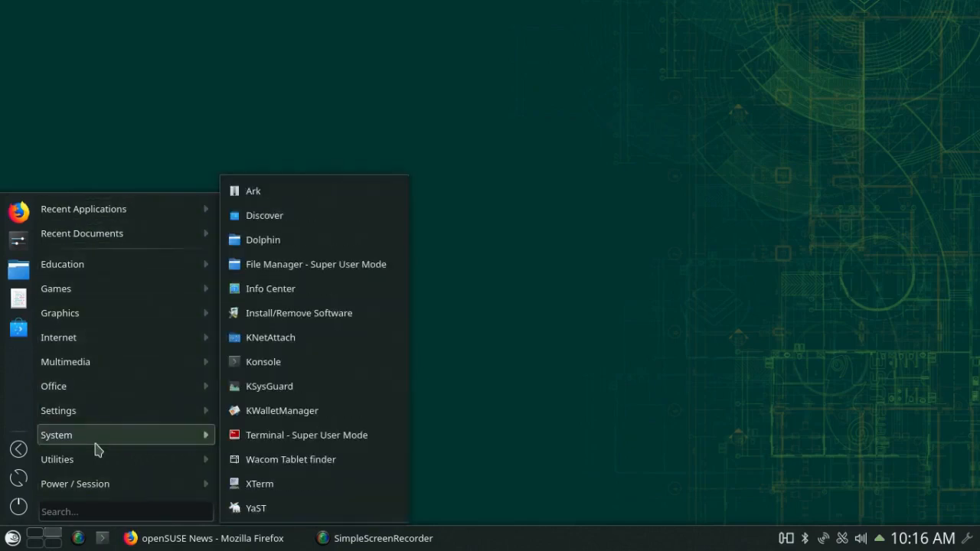
{"action": "left_click", "coordinate": [459, 405]}
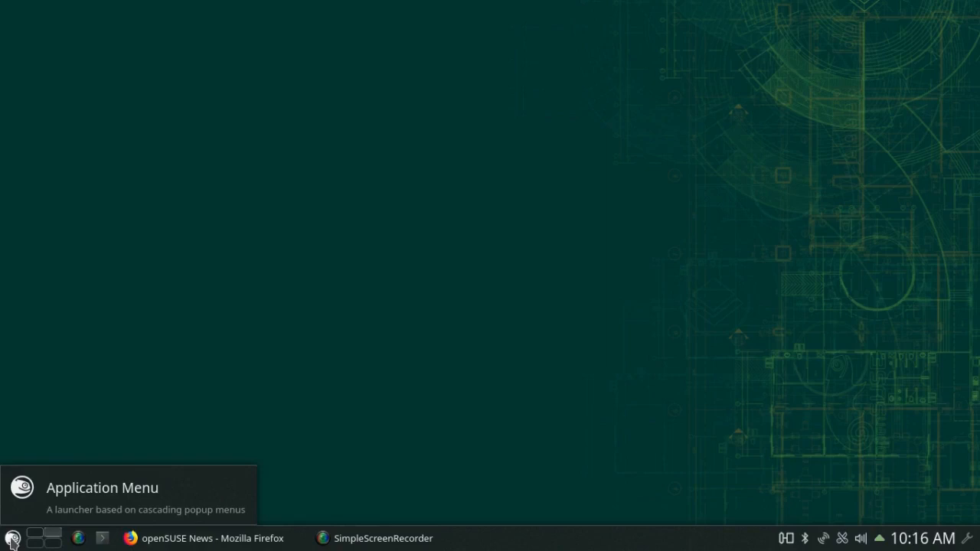
- Swap the panel launcher for Application Dashboard through the launcher's Alternatives list
{"action": "right_click", "coordinate": [12, 538]}
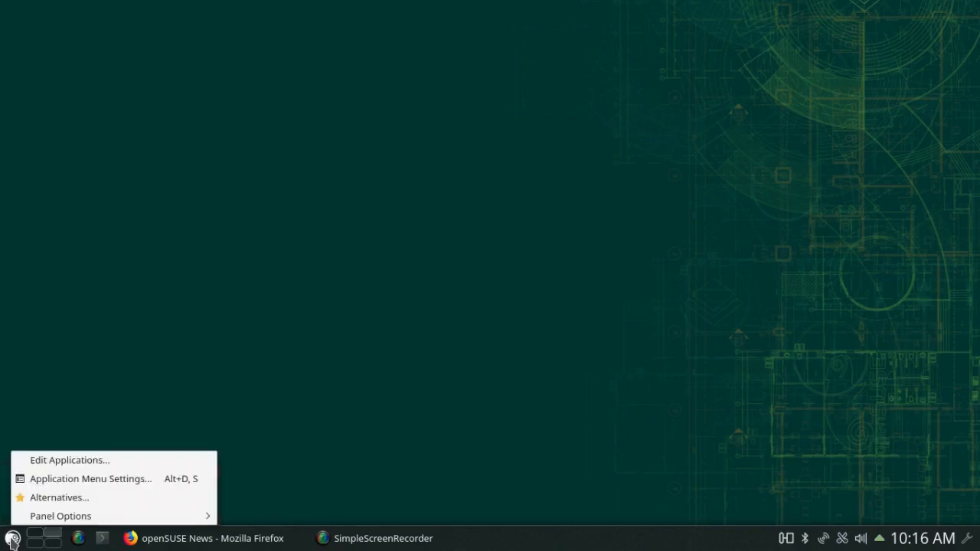
{"action": "left_click", "coordinate": [52, 499]}
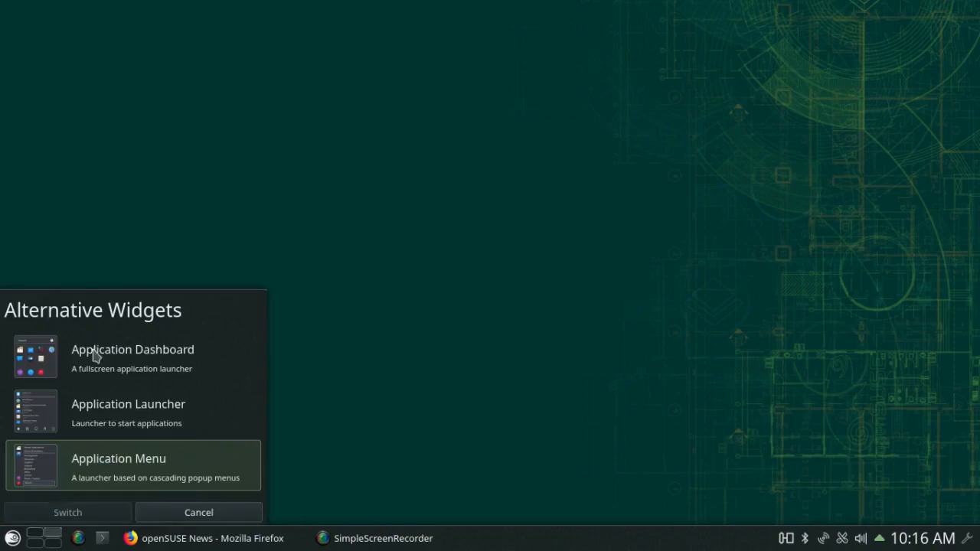
{"action": "left_click", "coordinate": [95, 354]}
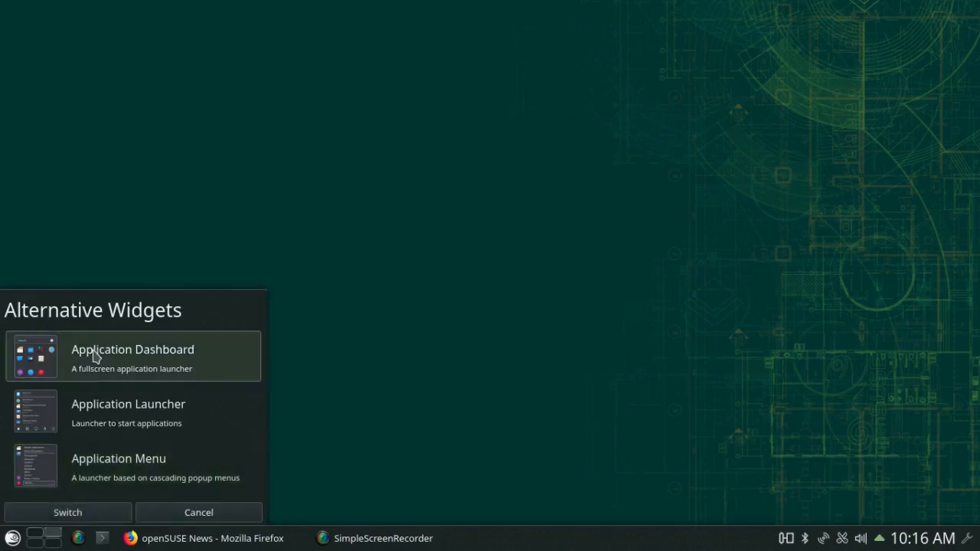
{"action": "left_click", "coordinate": [67, 512]}
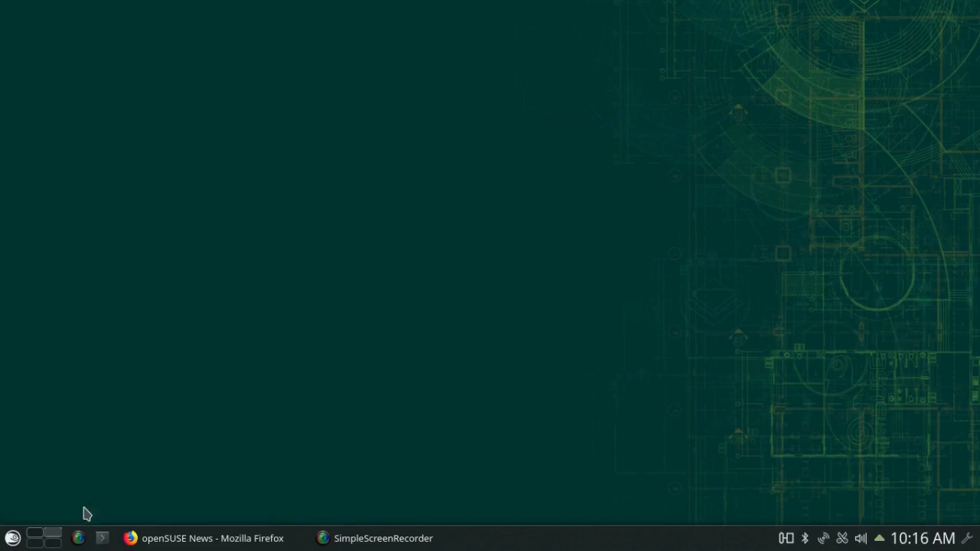
{"action": "left_click", "coordinate": [12, 539]}
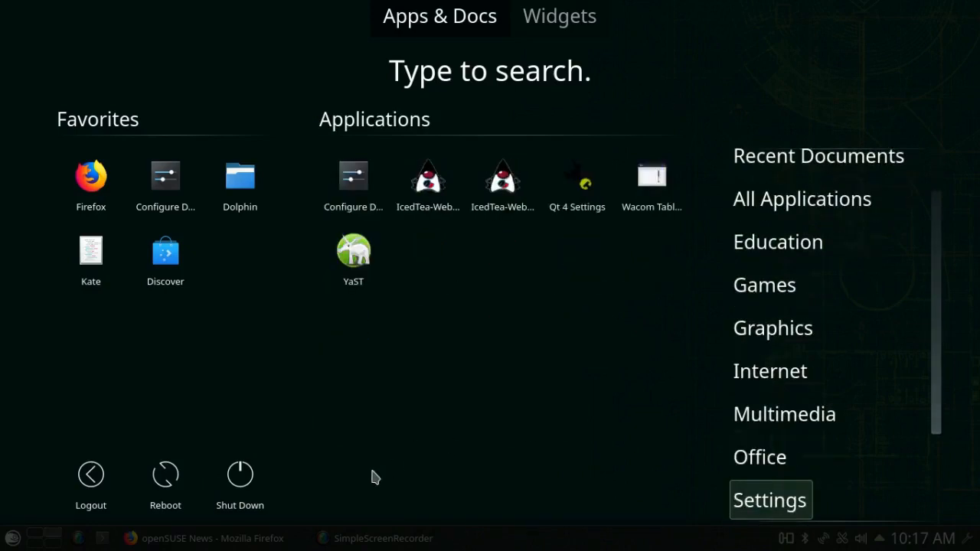
{"action": "left_click", "coordinate": [664, 388]}
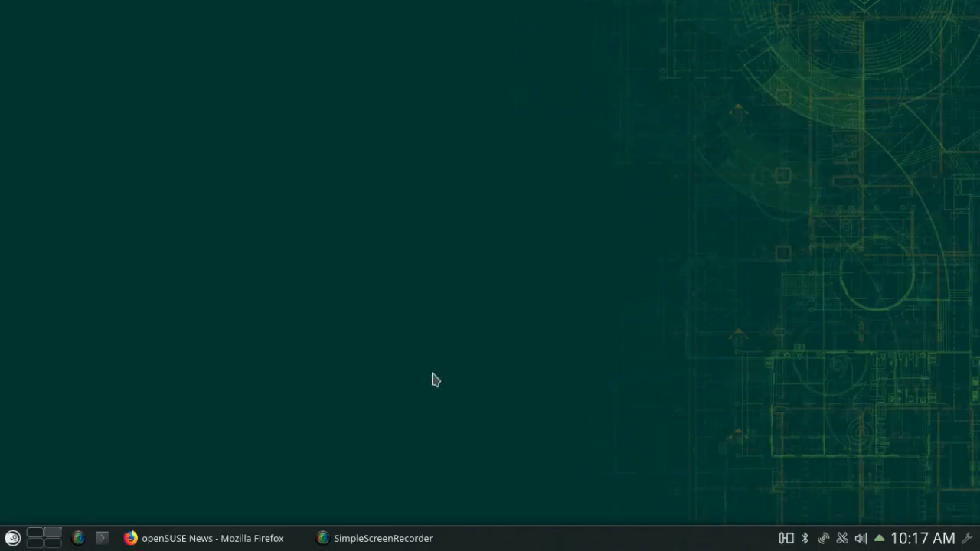
{"action": "right_click", "coordinate": [12, 539]}
- Switch the panel launcher to the Application Launcher through Alternatives
{"action": "left_click", "coordinate": [47, 499]}
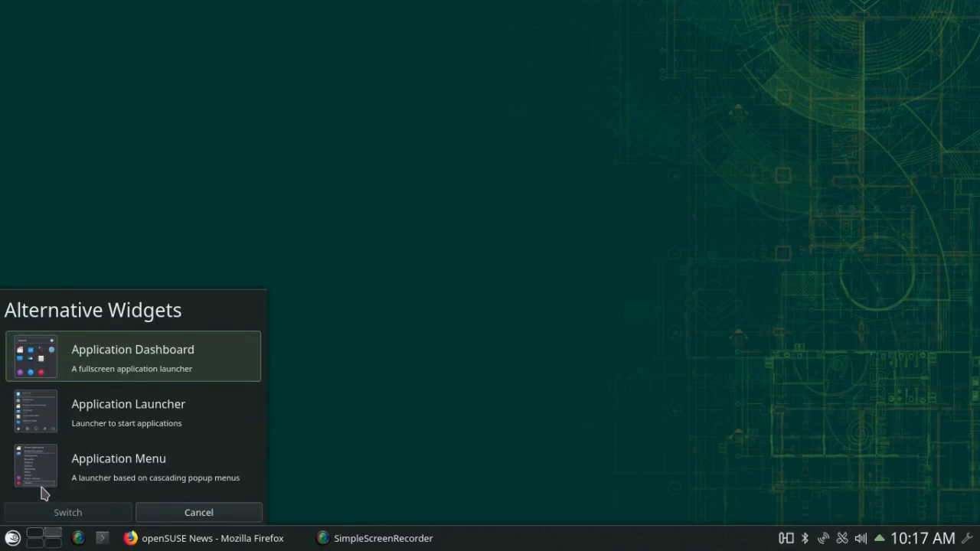
{"action": "left_click", "coordinate": [40, 421]}
{"action": "left_click", "coordinate": [60, 511]}
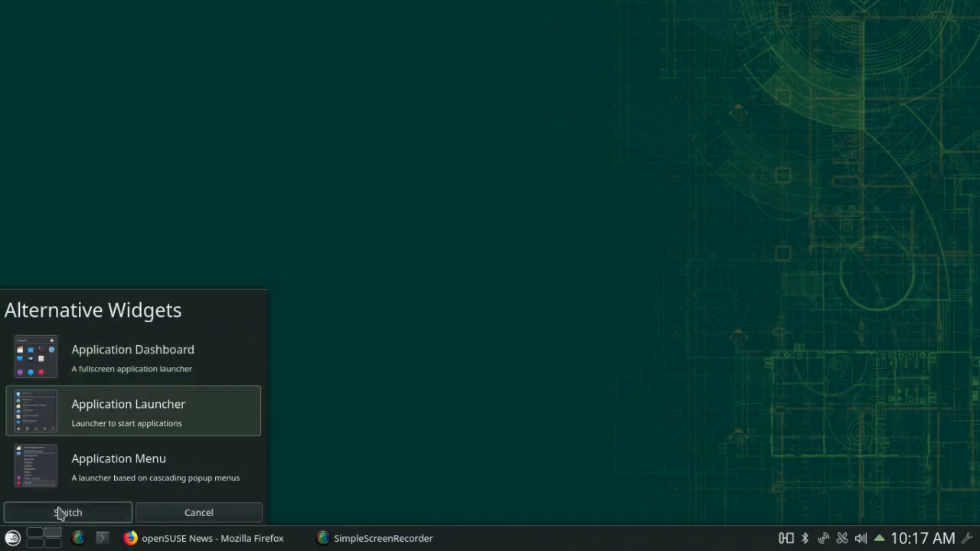
- Browse the Application Launcher's Office and Internet categories under Applications, then close it
{"action": "left_click", "coordinate": [12, 539]}
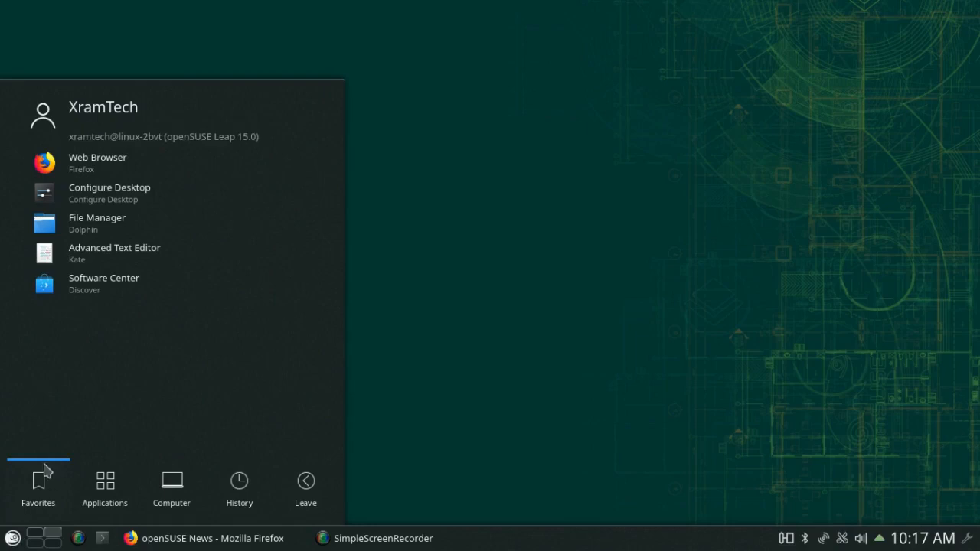
{"action": "left_click", "coordinate": [106, 487]}
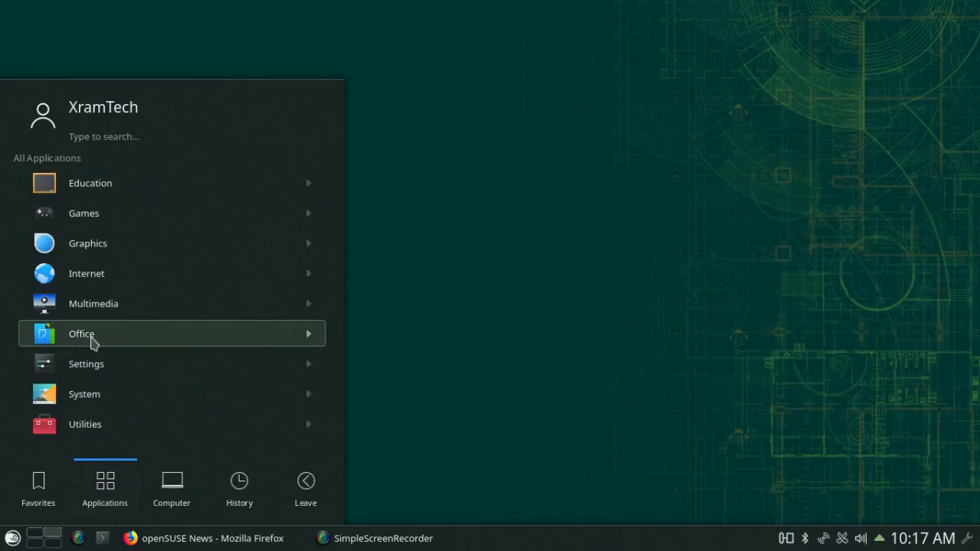
{"action": "left_click", "coordinate": [90, 336]}
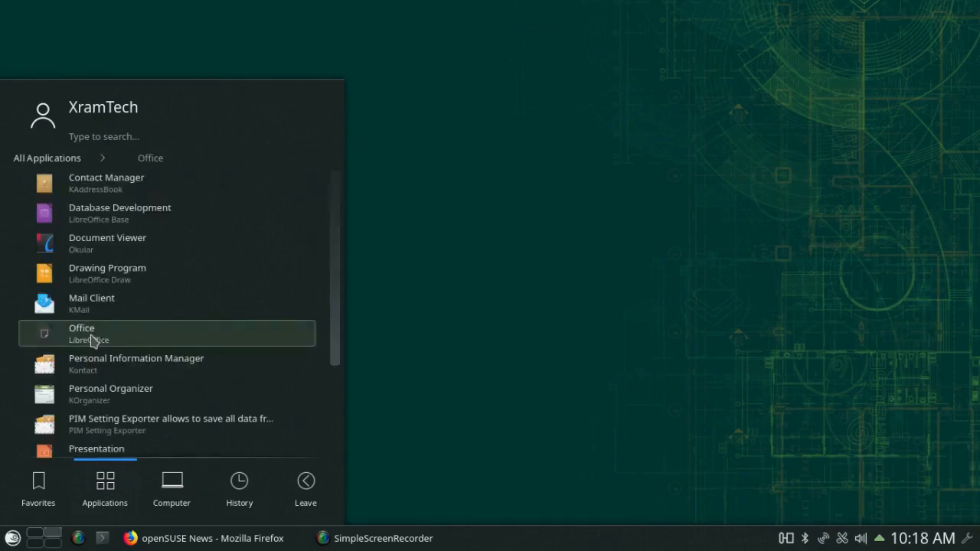
{"action": "left_click", "coordinate": [68, 158]}
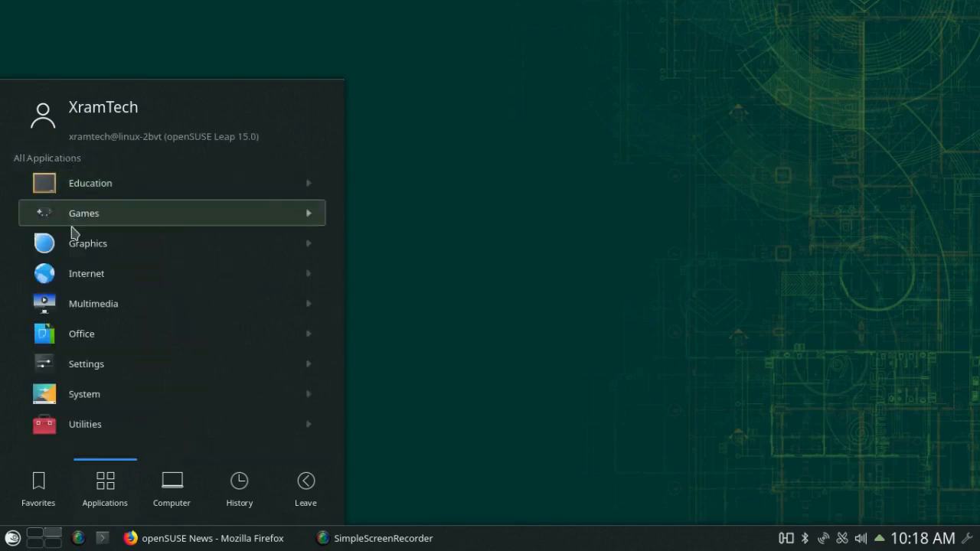
{"action": "left_click", "coordinate": [76, 274]}
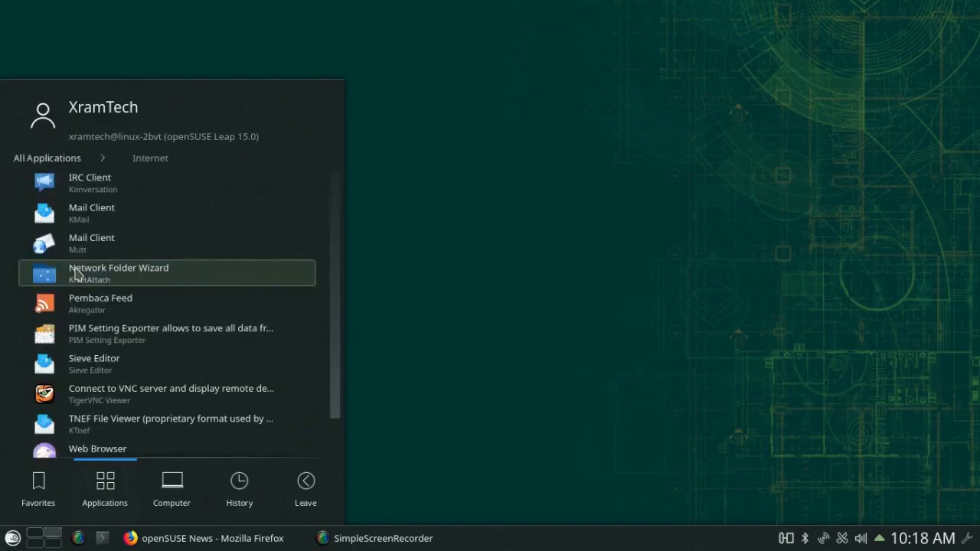
{"action": "left_click", "coordinate": [43, 158]}
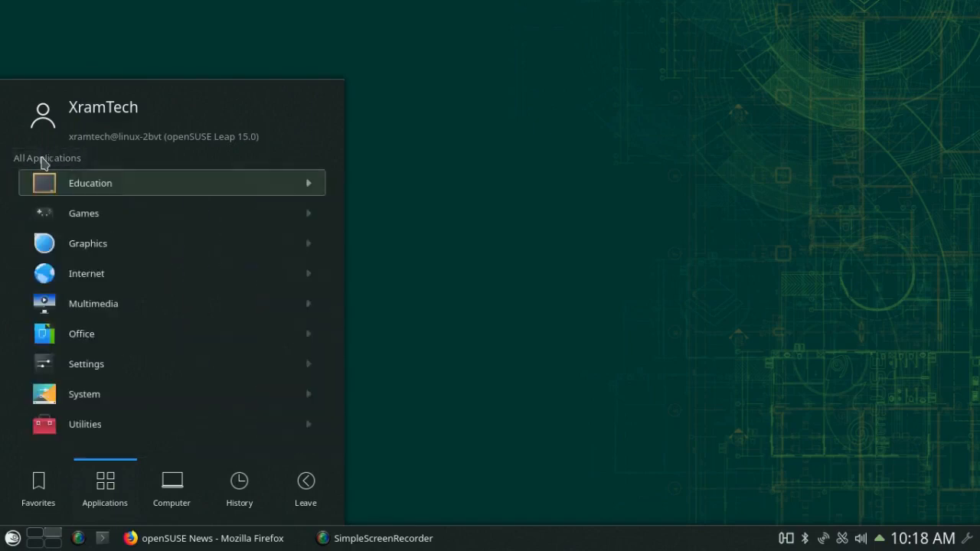
{"action": "left_click", "coordinate": [426, 206]}
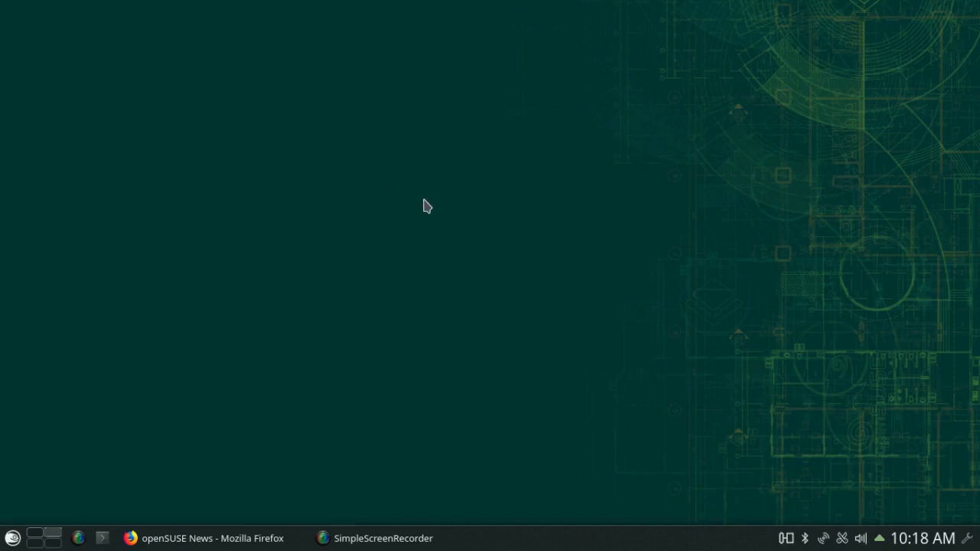
- Switch the launcher back to the cascading Application Menu and open it
{"action": "right_click", "coordinate": [12, 541]}
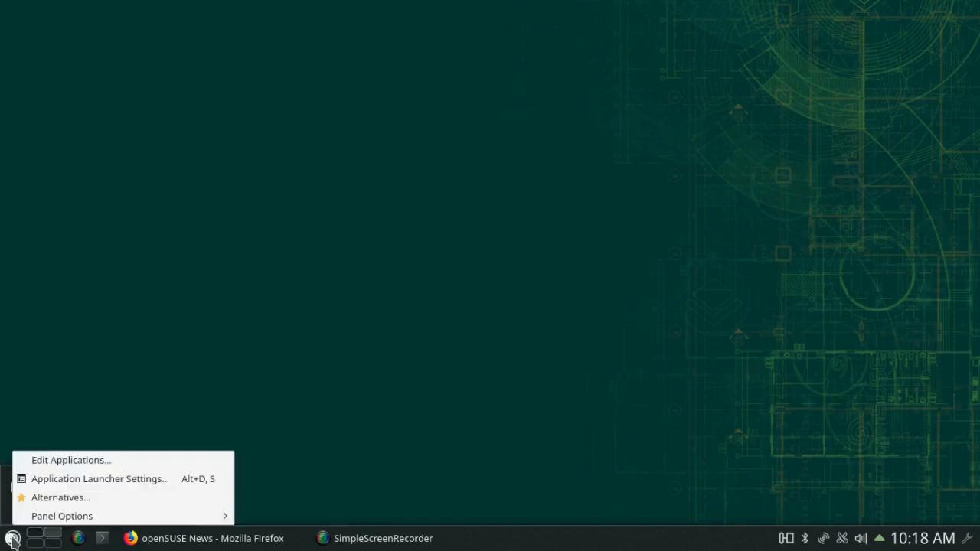
{"action": "left_click", "coordinate": [38, 498]}
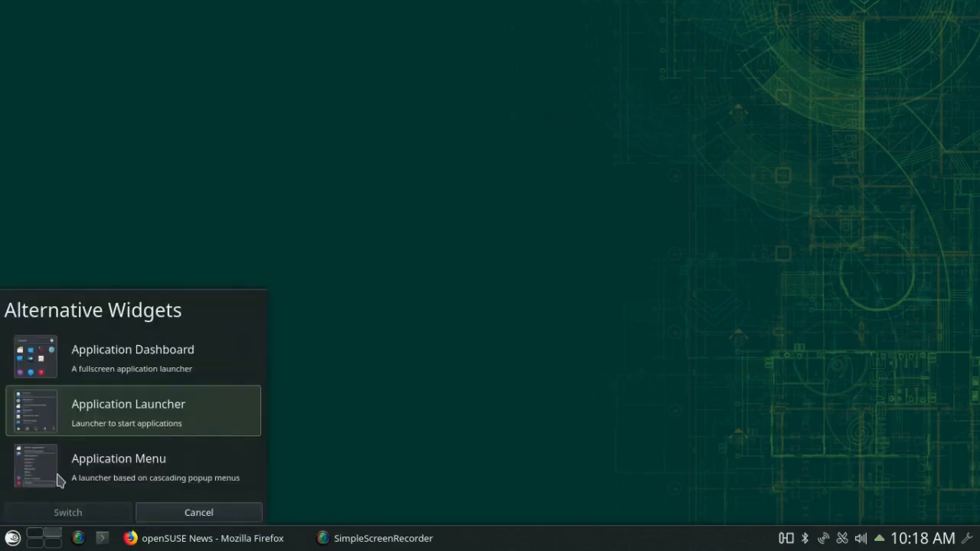
{"action": "left_click", "coordinate": [60, 479]}
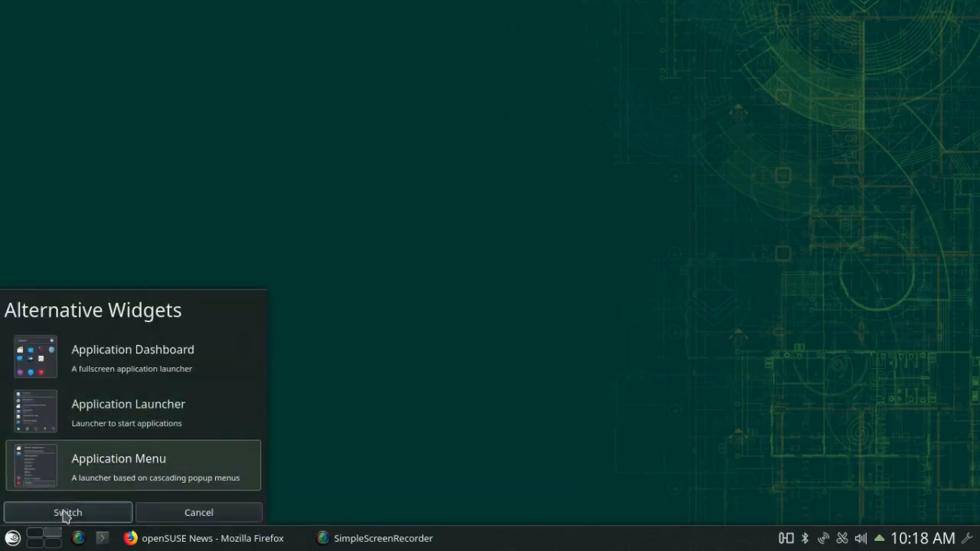
{"action": "left_click", "coordinate": [67, 512]}
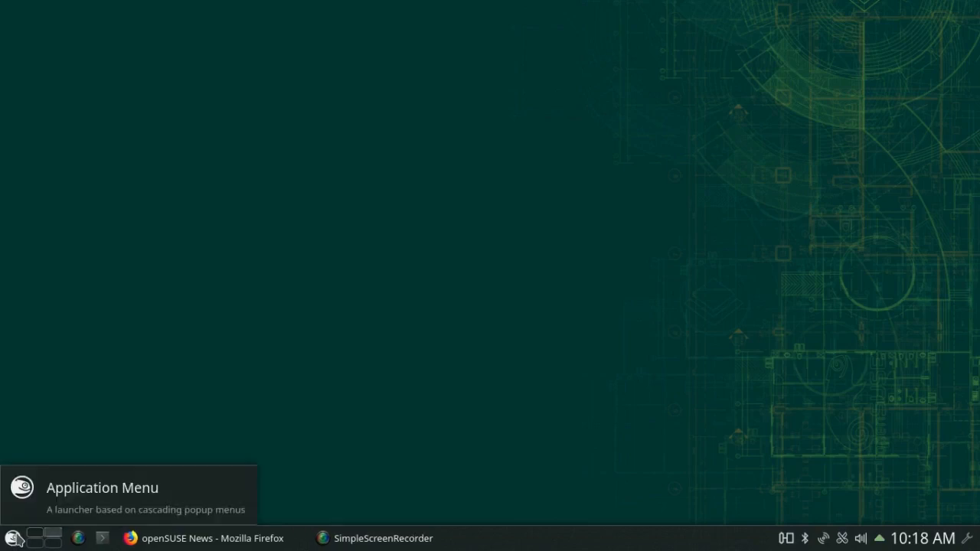
{"action": "left_click", "coordinate": [13, 538]}
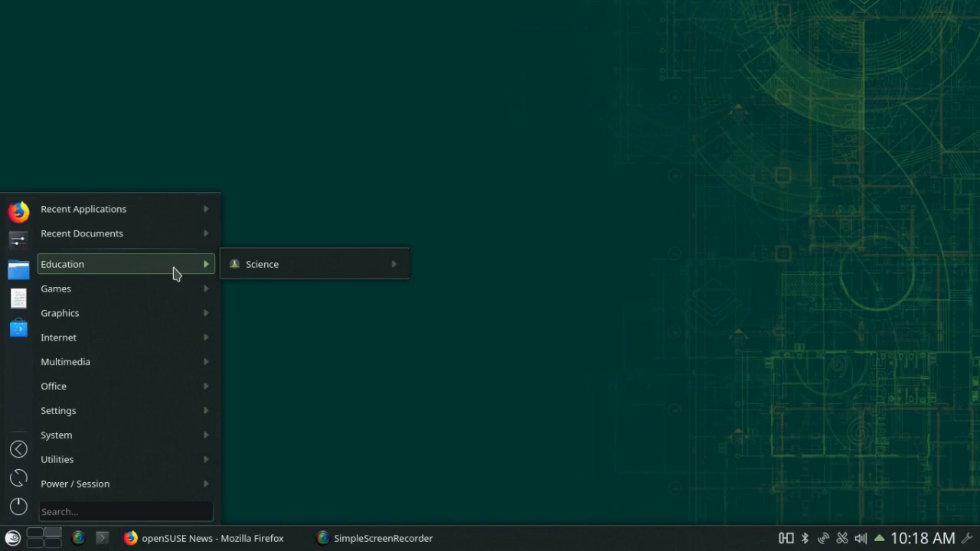
- Browse the Education, Games (and its subfolders) and Graphics submenus, ending on Internet
{"action": "mouse_move", "coordinate": [306, 269]}
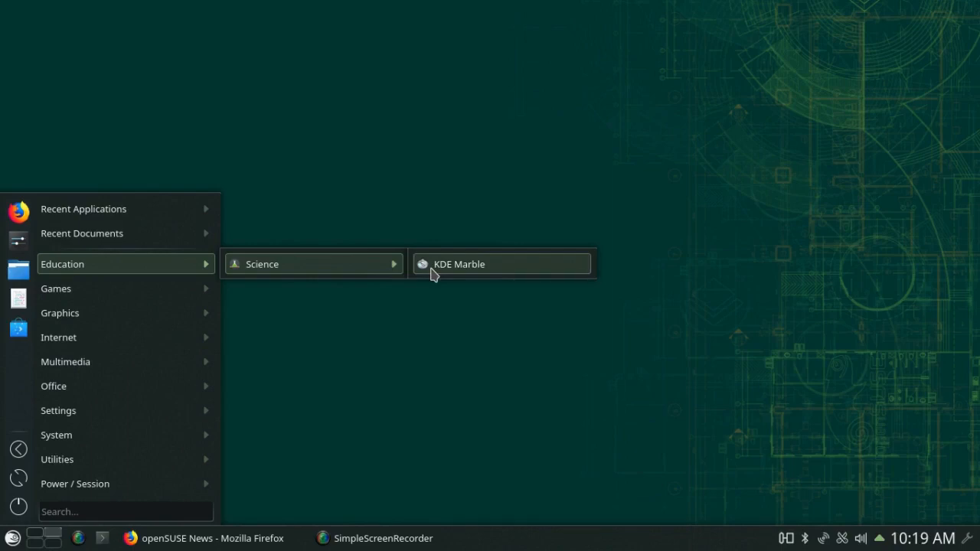
{"action": "mouse_move", "coordinate": [91, 291]}
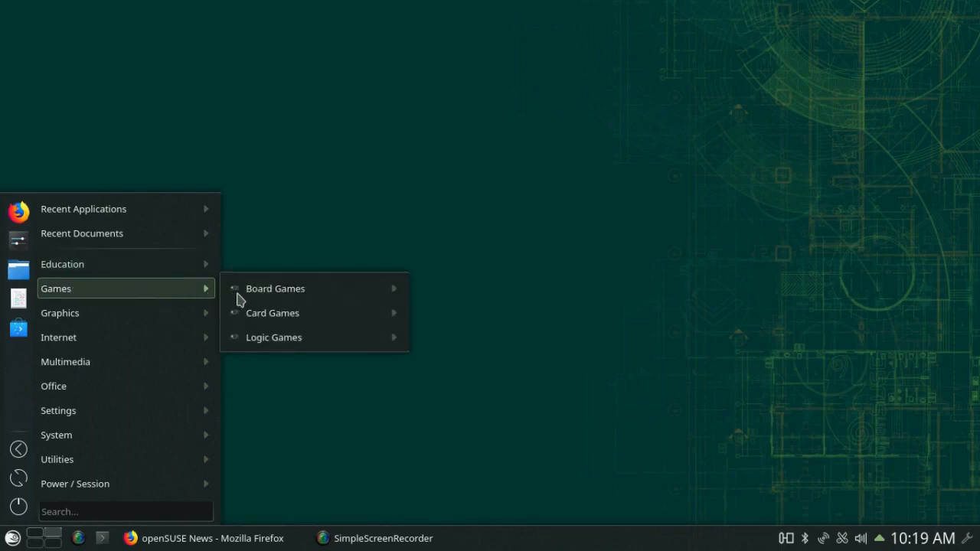
{"action": "mouse_move", "coordinate": [276, 295]}
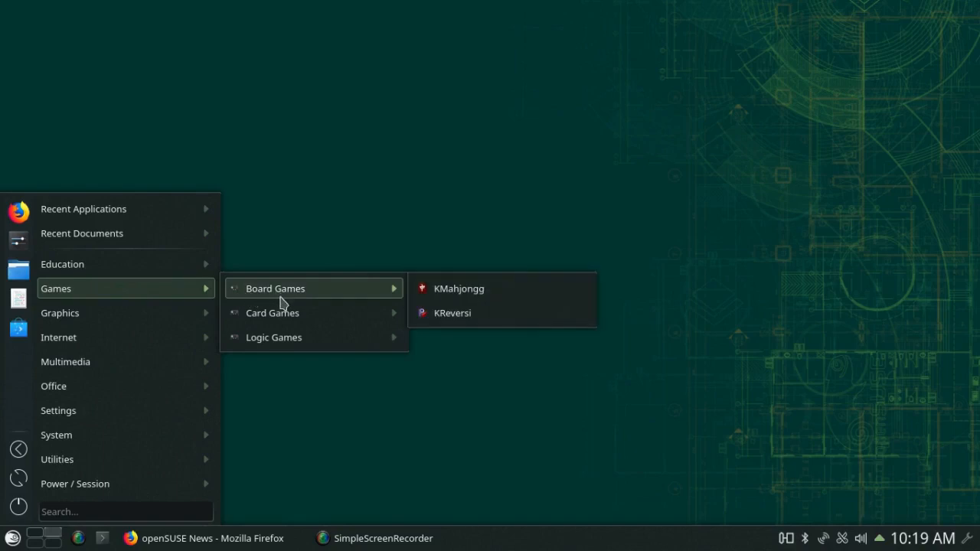
{"action": "mouse_move", "coordinate": [281, 319]}
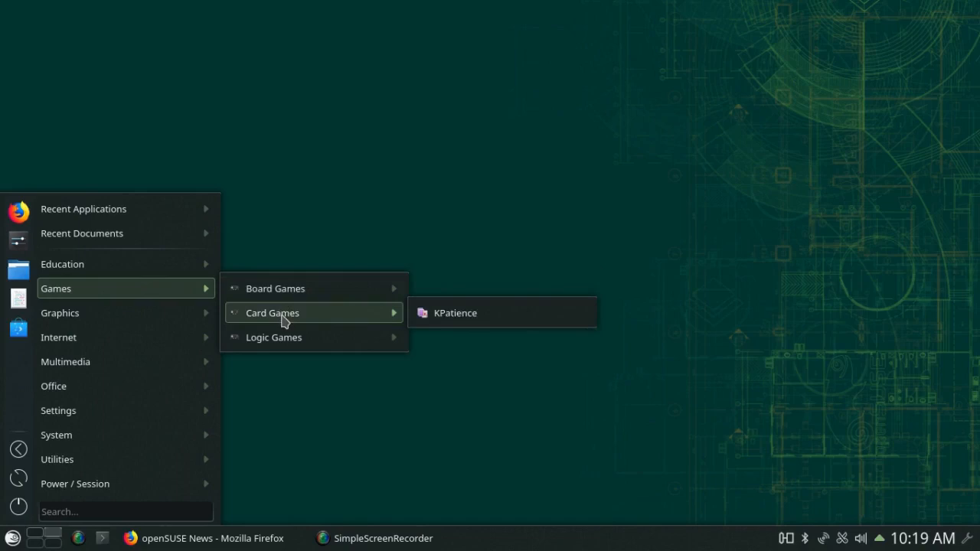
{"action": "mouse_move", "coordinate": [283, 341]}
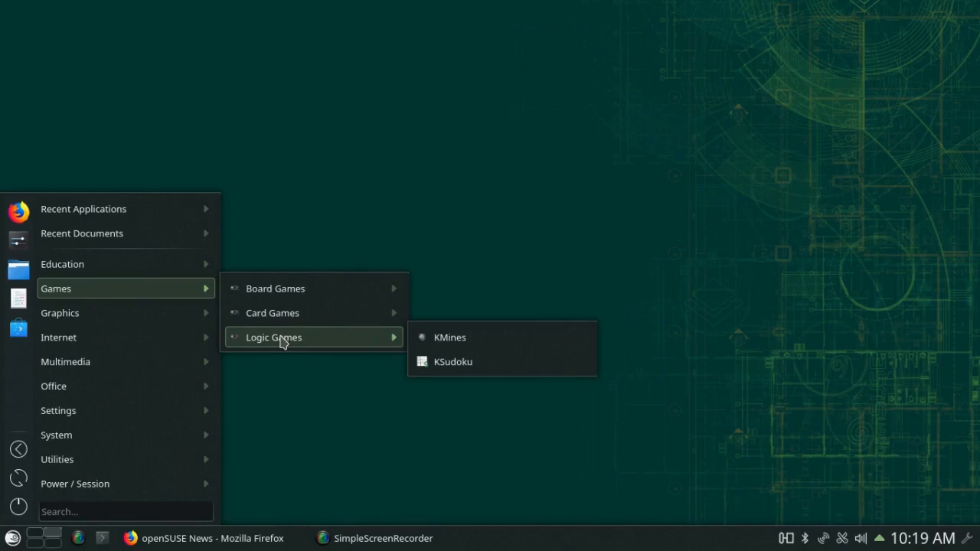
{"action": "mouse_move", "coordinate": [113, 311]}
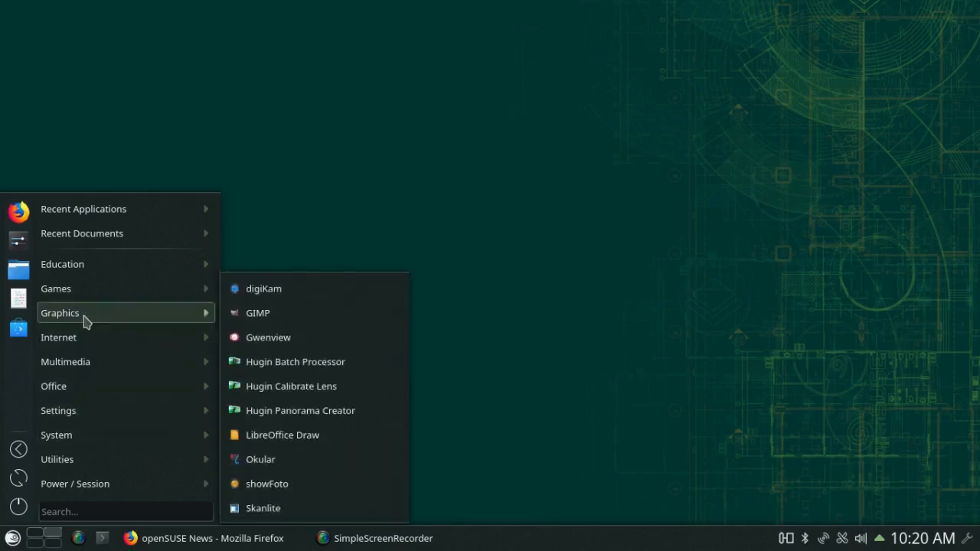
{"action": "mouse_move", "coordinate": [77, 339]}
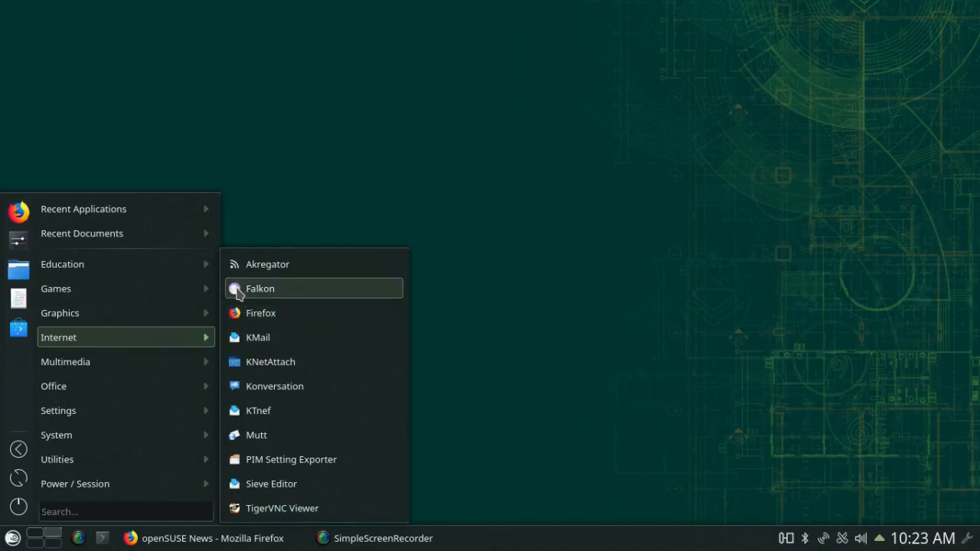
- Launch Falkon from the Internet submenu and open Google News from the Google apps grid
{"action": "left_click", "coordinate": [239, 295]}
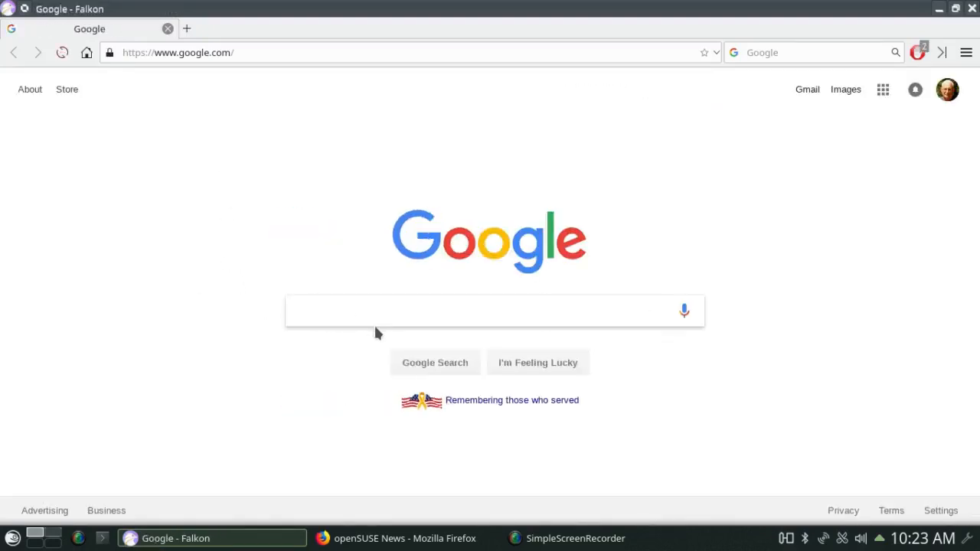
{"action": "left_click", "coordinate": [882, 89]}
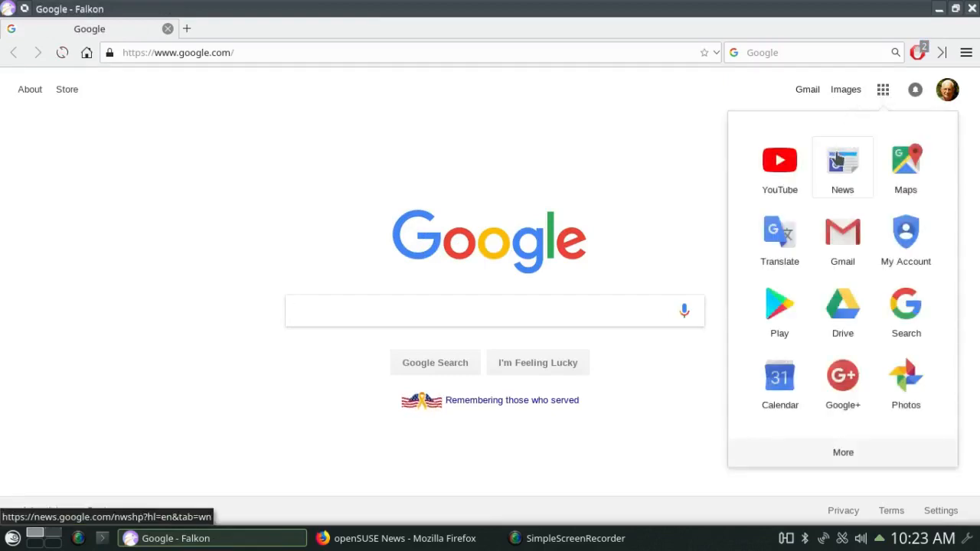
{"action": "left_click", "coordinate": [836, 152]}
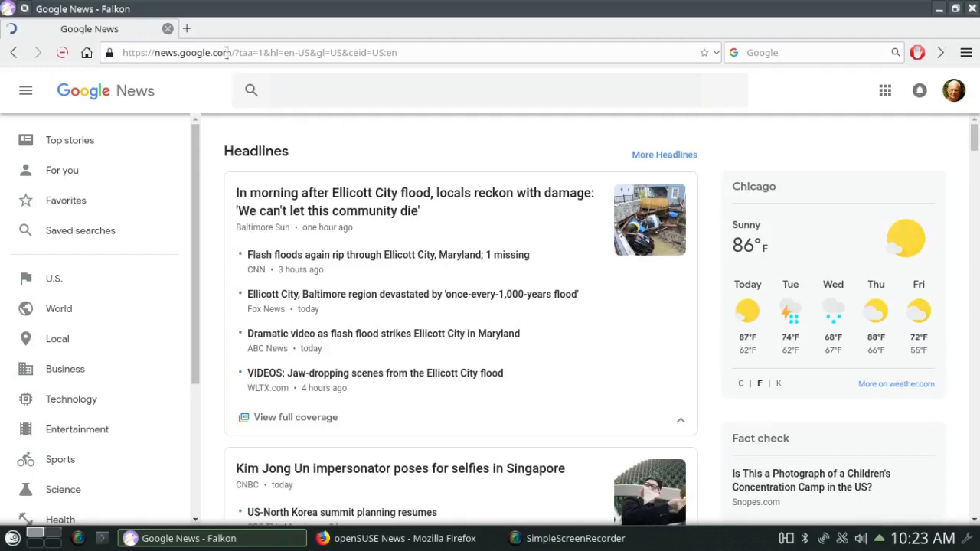
- Open a new Falkon tab on Google, check the apps grid, then open Preferences at General
{"action": "left_click", "coordinate": [186, 30]}
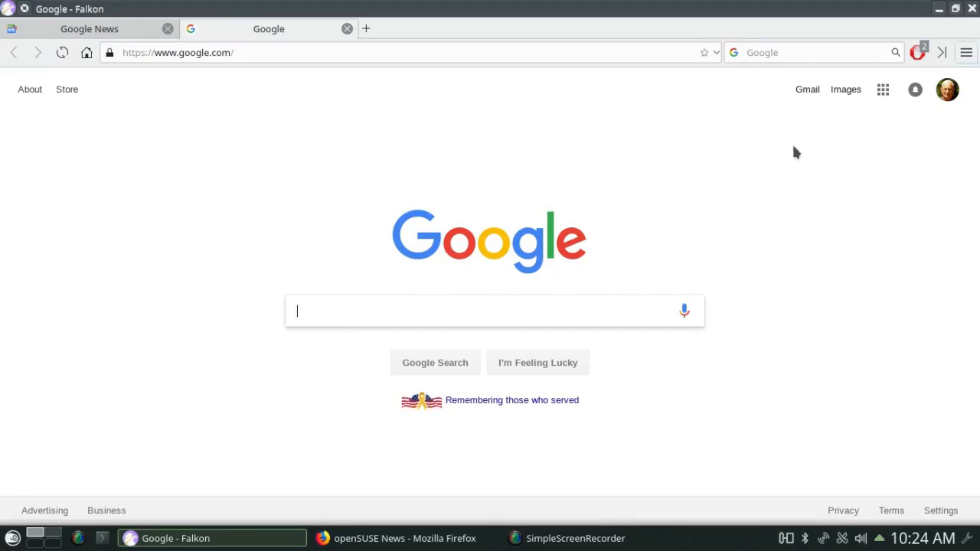
{"action": "left_click", "coordinate": [883, 90]}
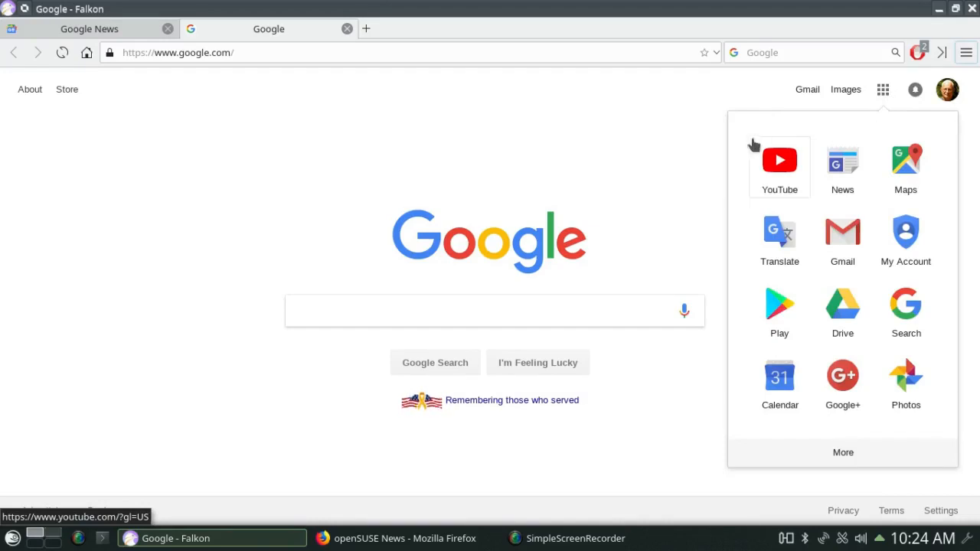
{"action": "left_click", "coordinate": [721, 95]}
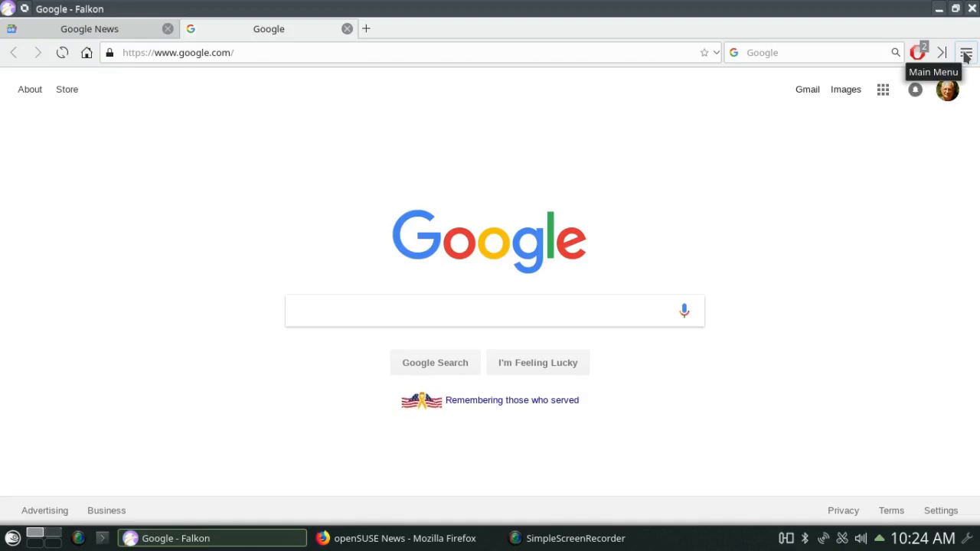
{"action": "left_click", "coordinate": [966, 55]}
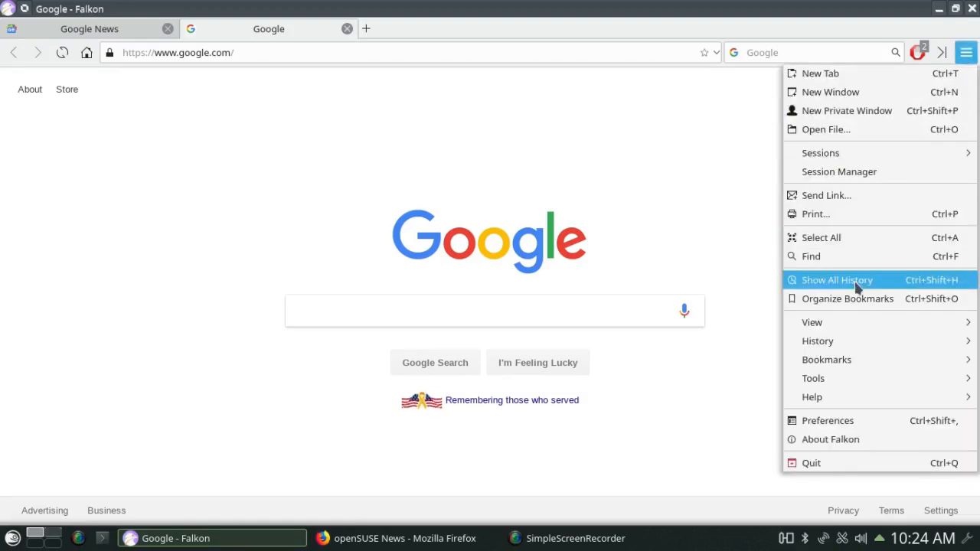
{"action": "left_click", "coordinate": [813, 425]}
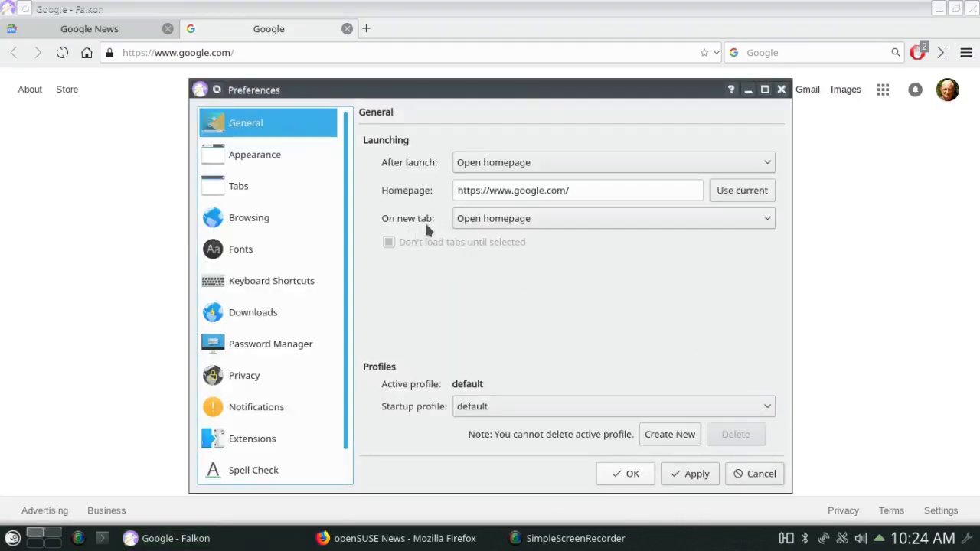
- Keep Falkon's new tabs opening the homepage and close the Preferences dialog
{"action": "left_click", "coordinate": [759, 220]}
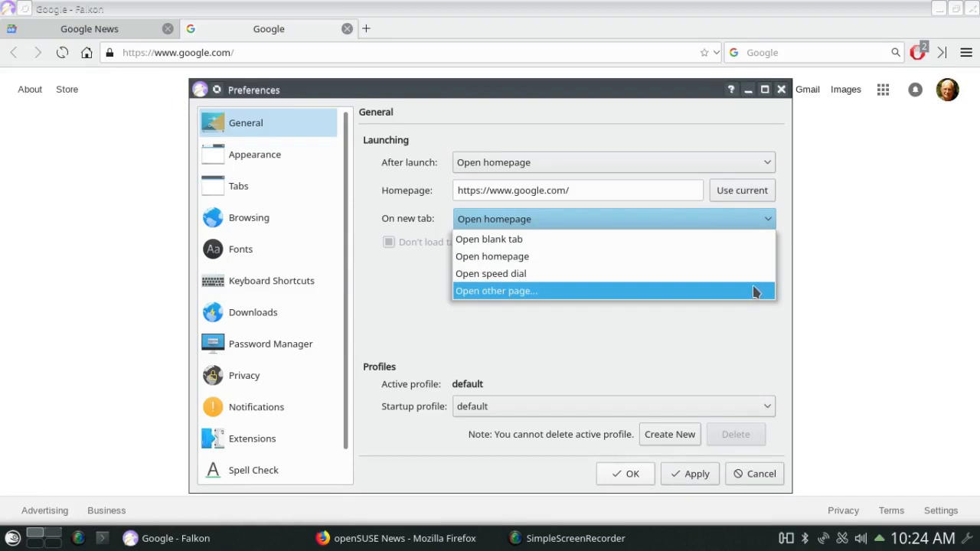
{"action": "left_click", "coordinate": [698, 221]}
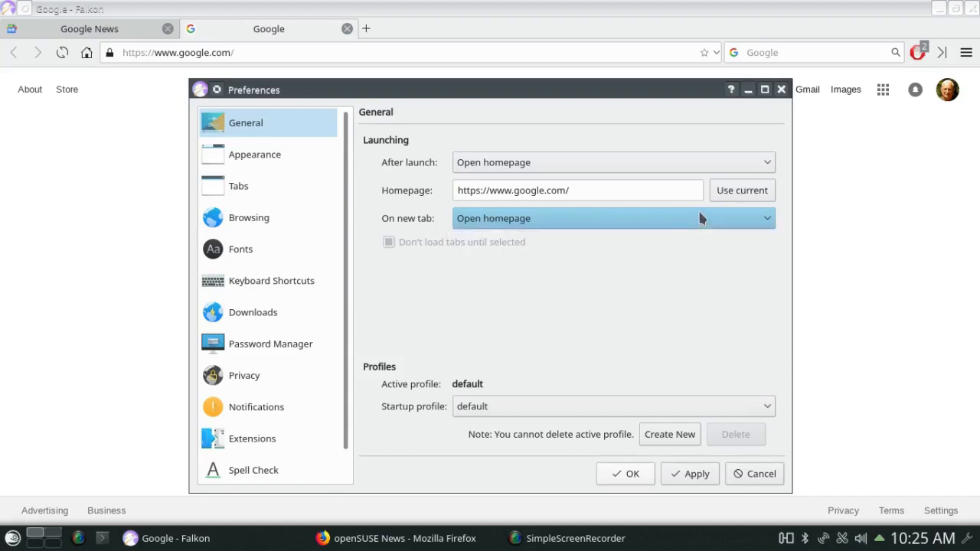
{"action": "left_click", "coordinate": [780, 90]}
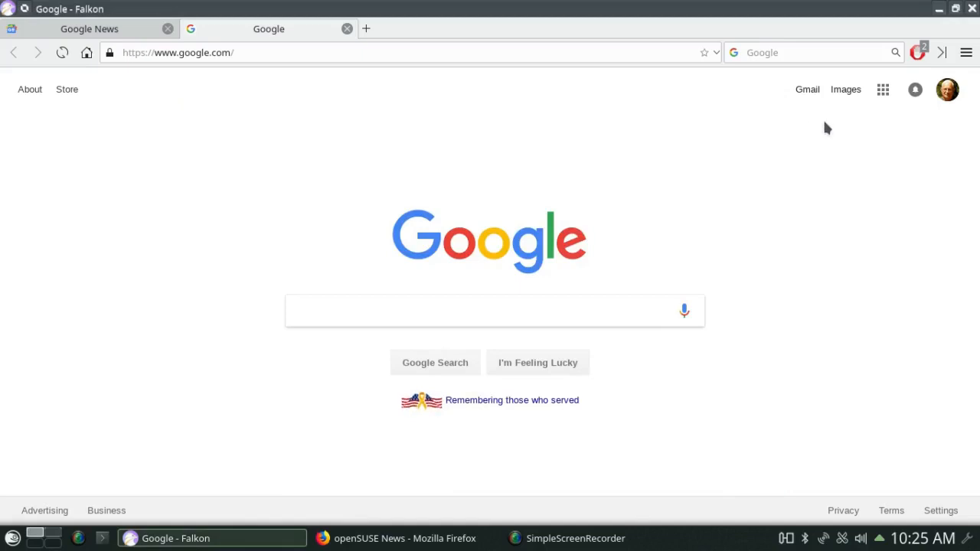
- Close Falkon and launch Firefox from the Application Menu's Internet submenu
{"action": "left_click", "coordinate": [972, 11]}
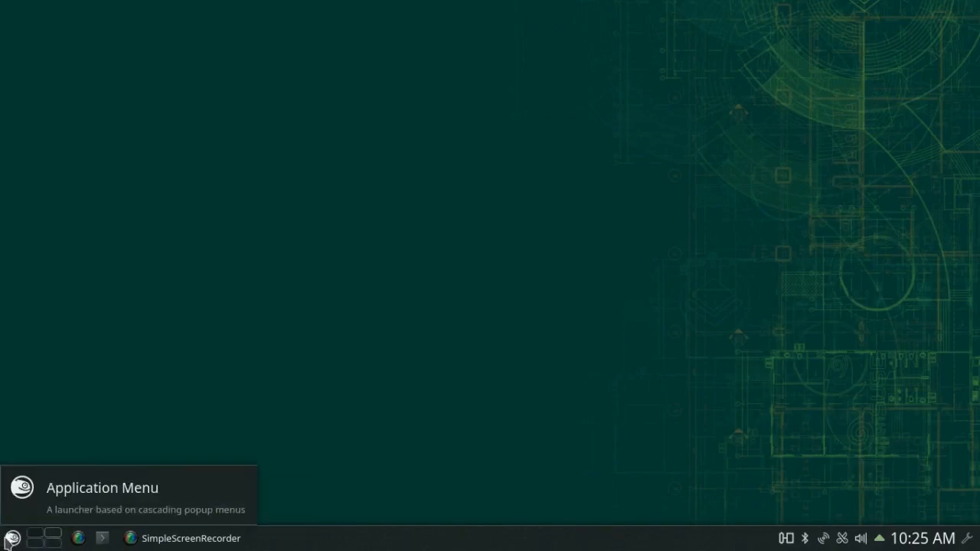
{"action": "left_click", "coordinate": [13, 540]}
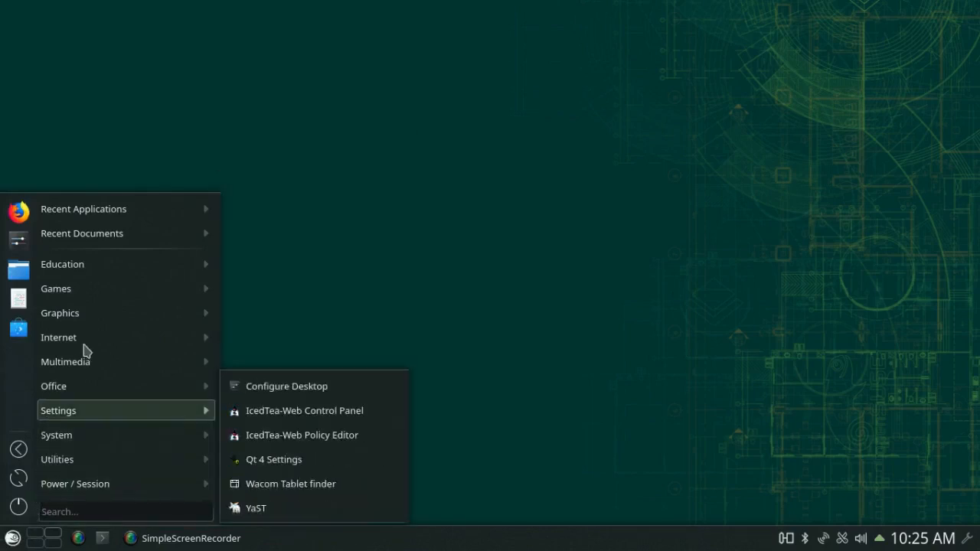
{"action": "mouse_move", "coordinate": [193, 335]}
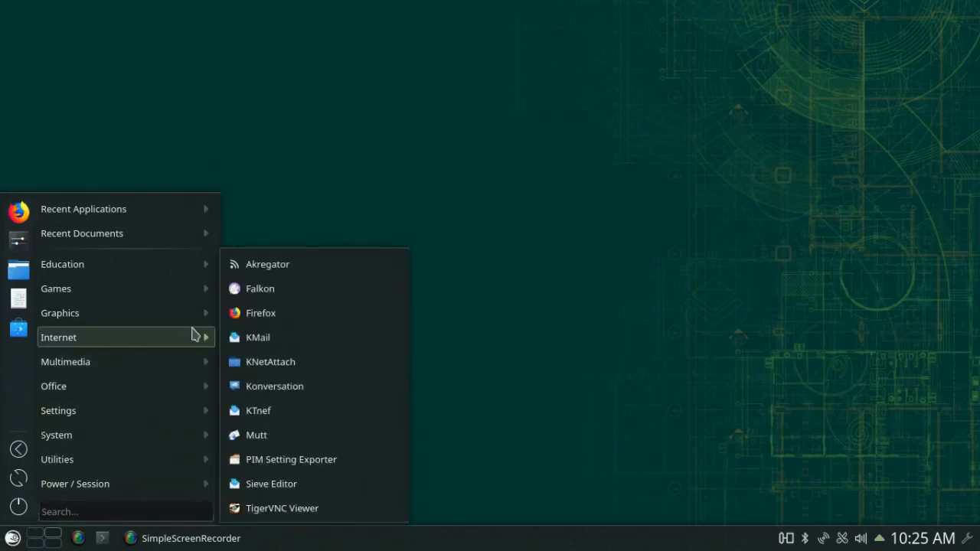
{"action": "left_click", "coordinate": [264, 313]}
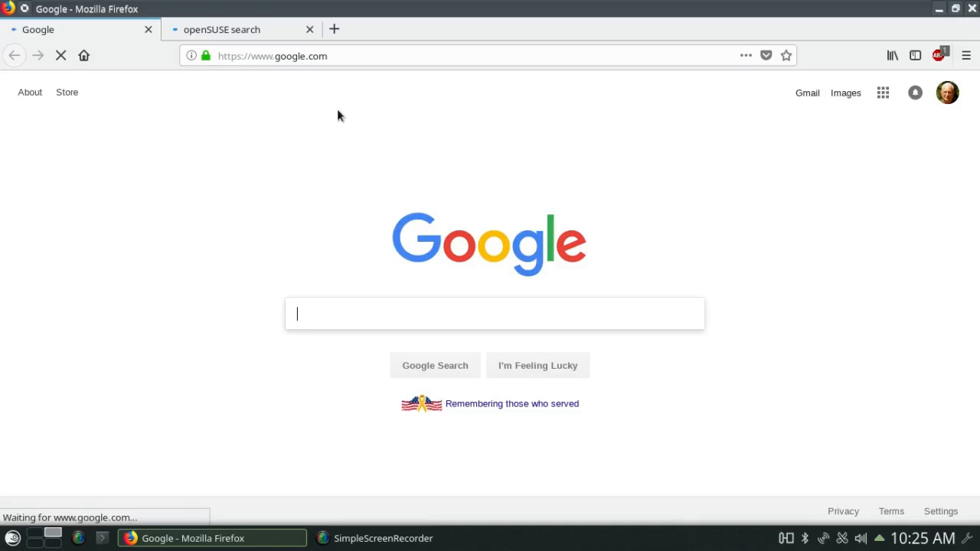
- Open a new Firefox tab and load the Google and openSUSE search home pages into it
{"action": "left_click", "coordinate": [334, 29]}
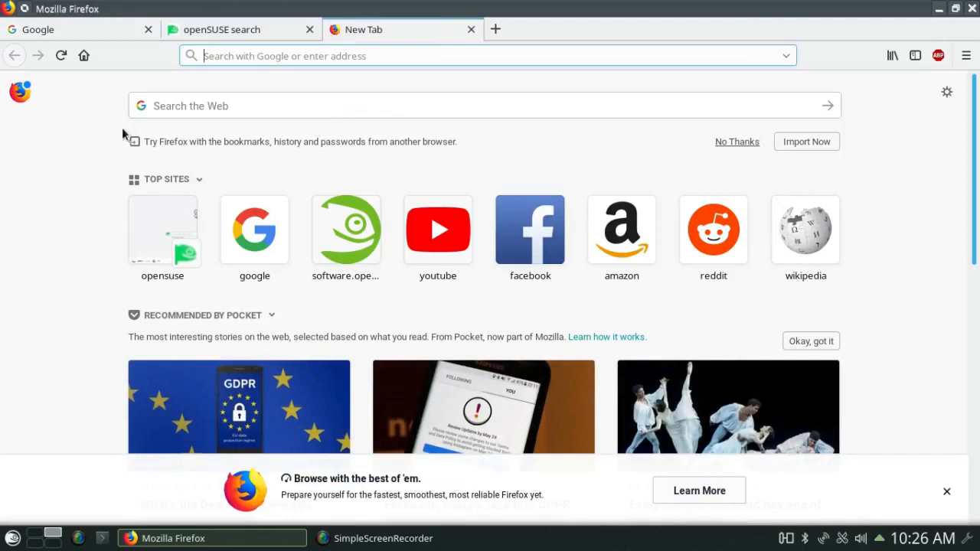
{"action": "left_click", "coordinate": [94, 135]}
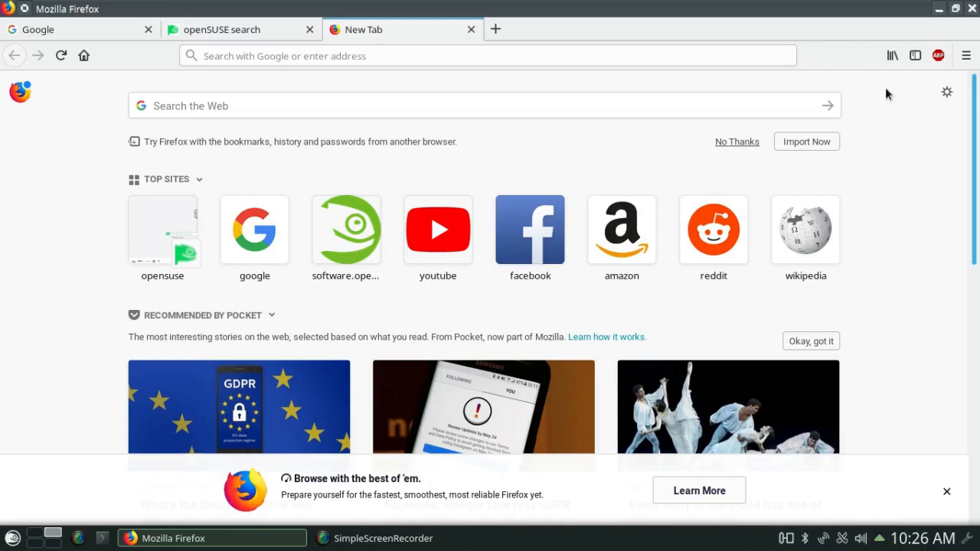
{"action": "left_click", "coordinate": [83, 56]}
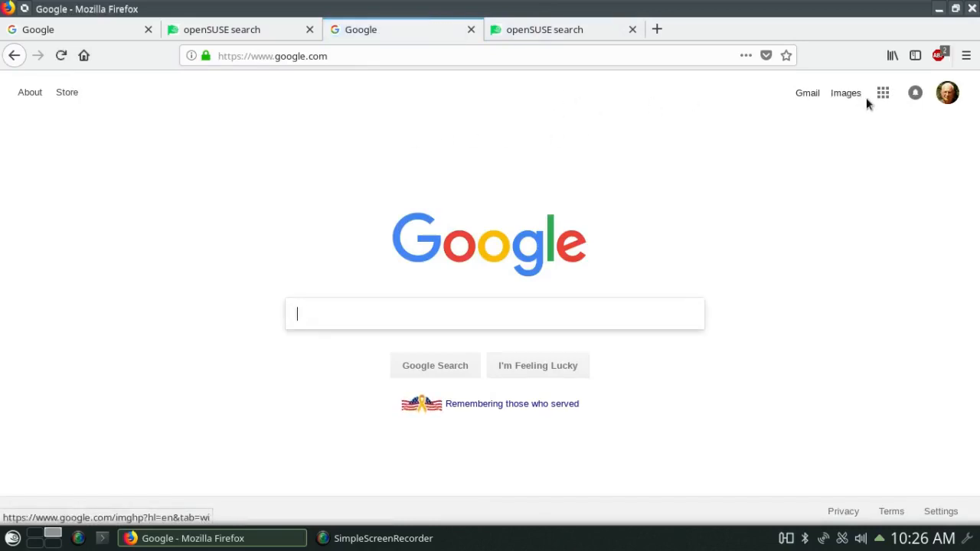
- Show and dismiss the Google apps grid, then bring up Firefox's main menu
{"action": "left_click", "coordinate": [884, 96]}
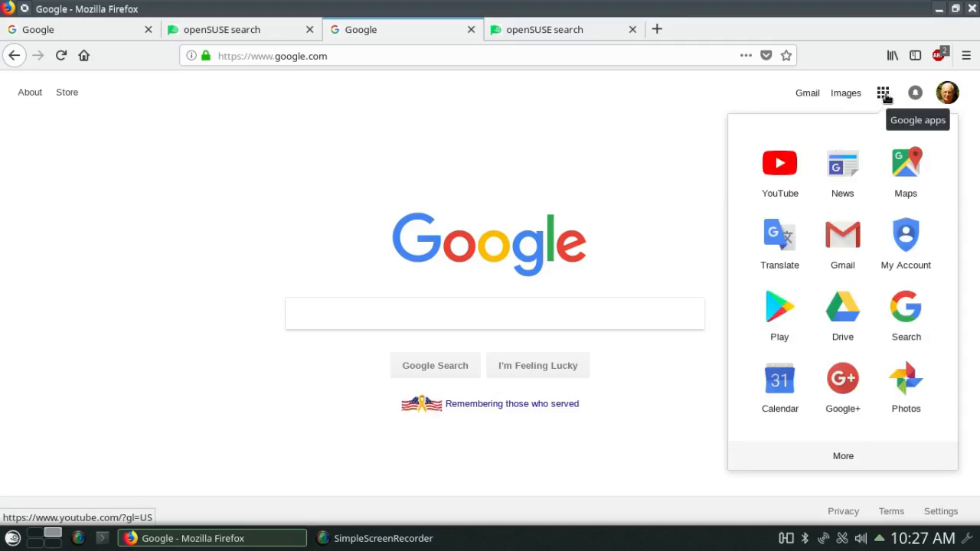
{"action": "left_click", "coordinate": [885, 96]}
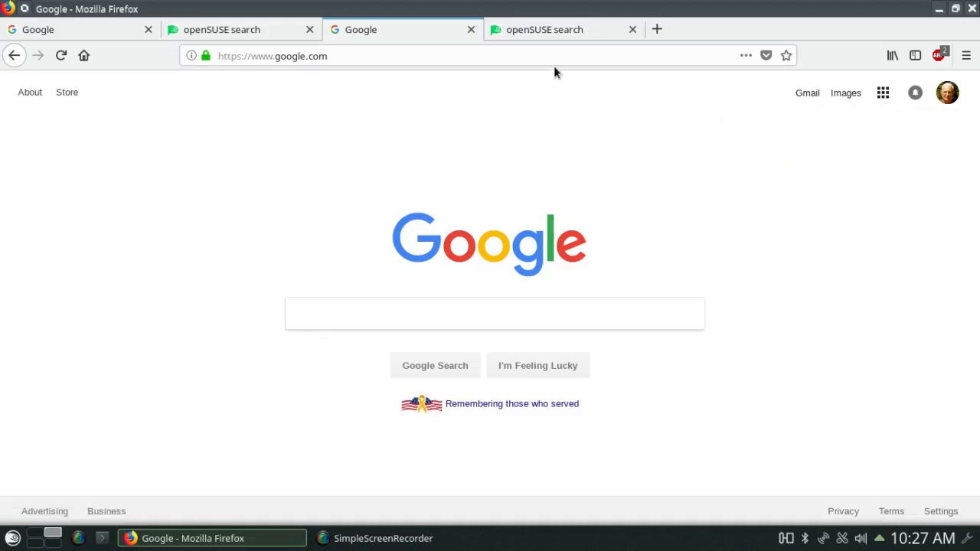
{"action": "left_click", "coordinate": [966, 55]}
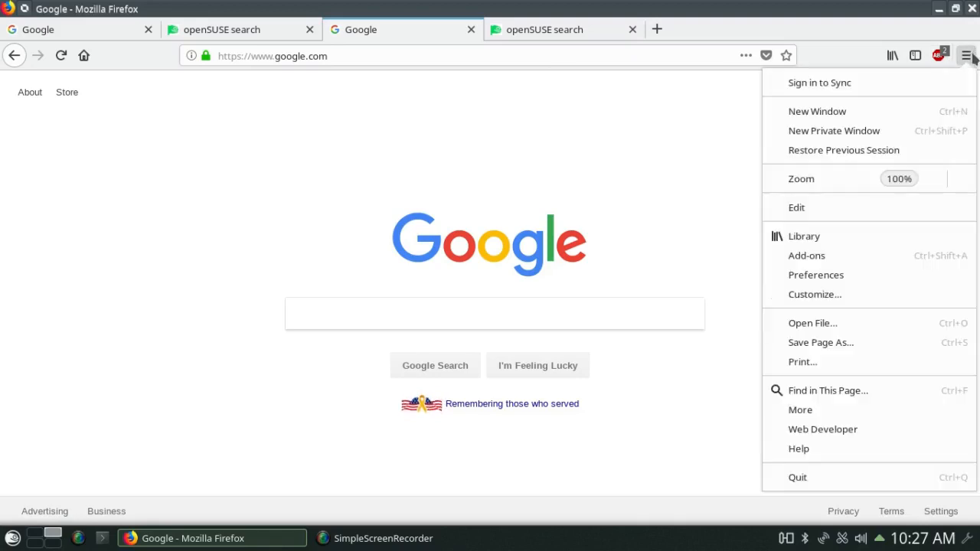
- Look over Firefox's General preferences, then quit Firefox, confirming closure of all five tabs
{"action": "left_click", "coordinate": [832, 274]}
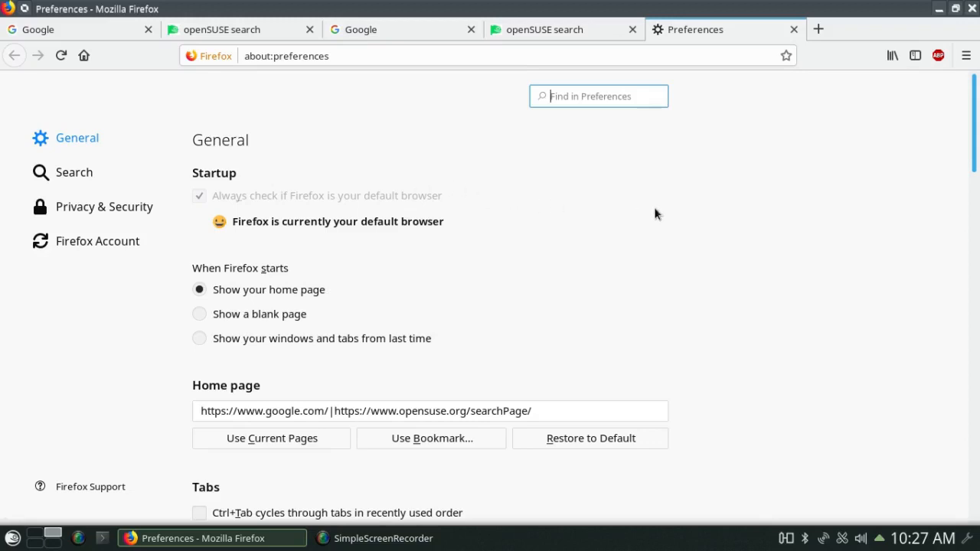
{"action": "left_click_drag", "start_coordinate": [973, 153], "coordinate": [967, 238]}
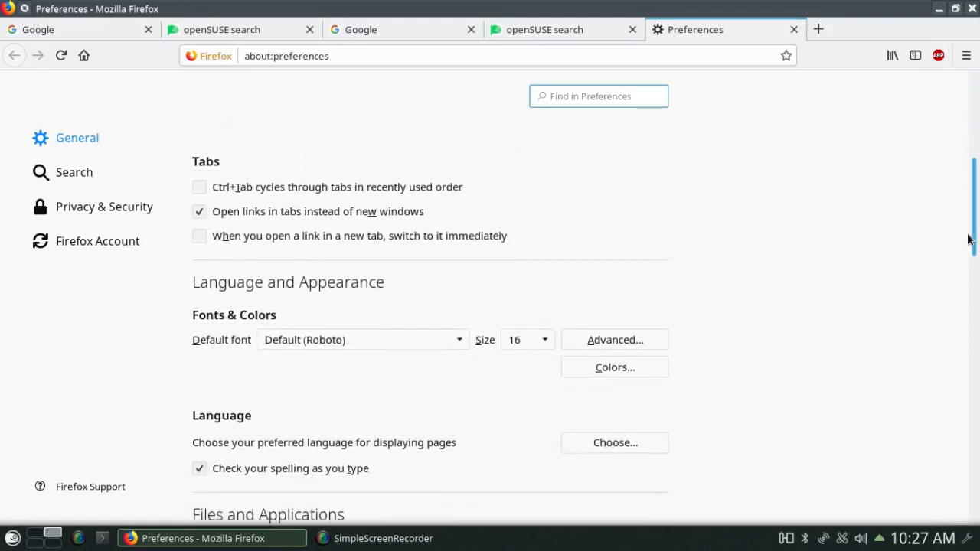
{"action": "left_click", "coordinate": [972, 9]}
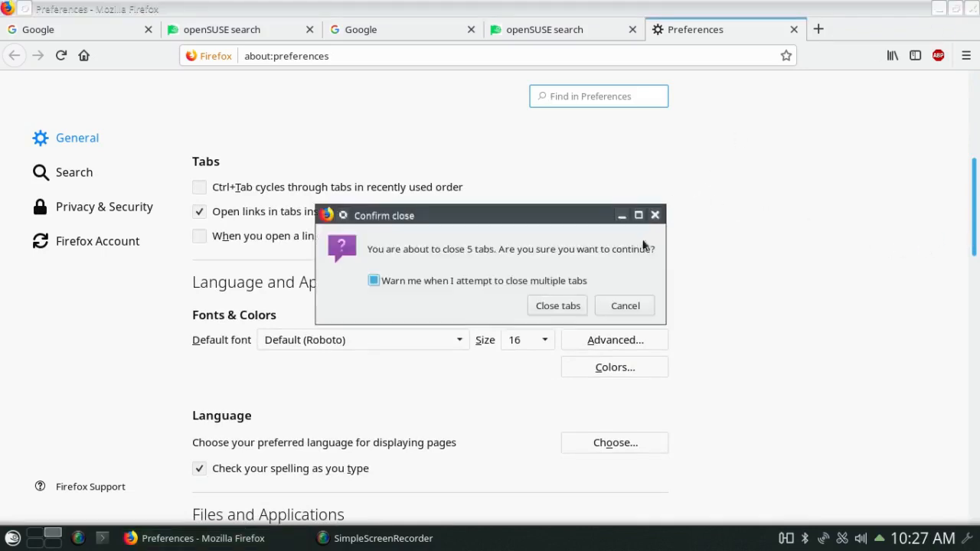
{"action": "left_click", "coordinate": [558, 305]}
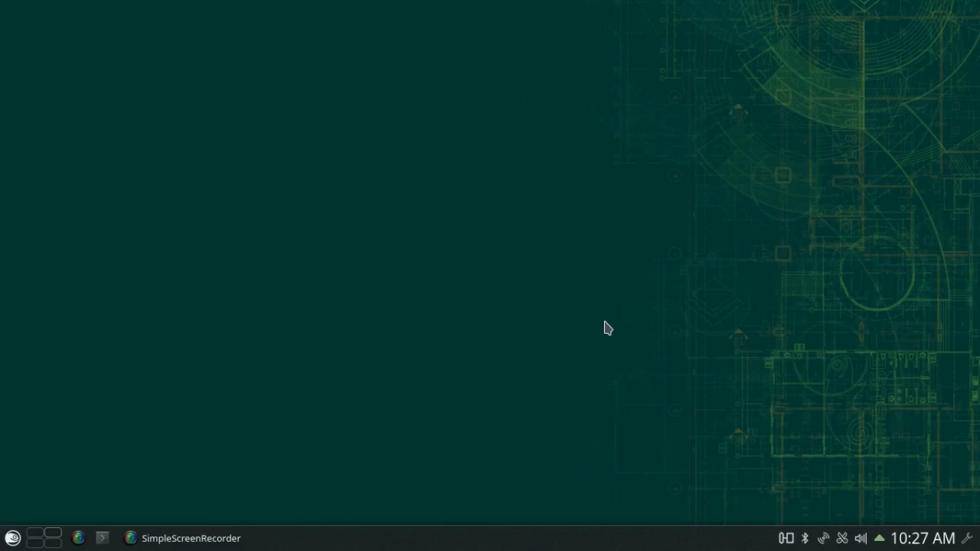
- Open the Application Menu and move through the Internet submenu toward Multimedia
{"action": "left_click", "coordinate": [13, 538]}
{"action": "mouse_move", "coordinate": [155, 349]}
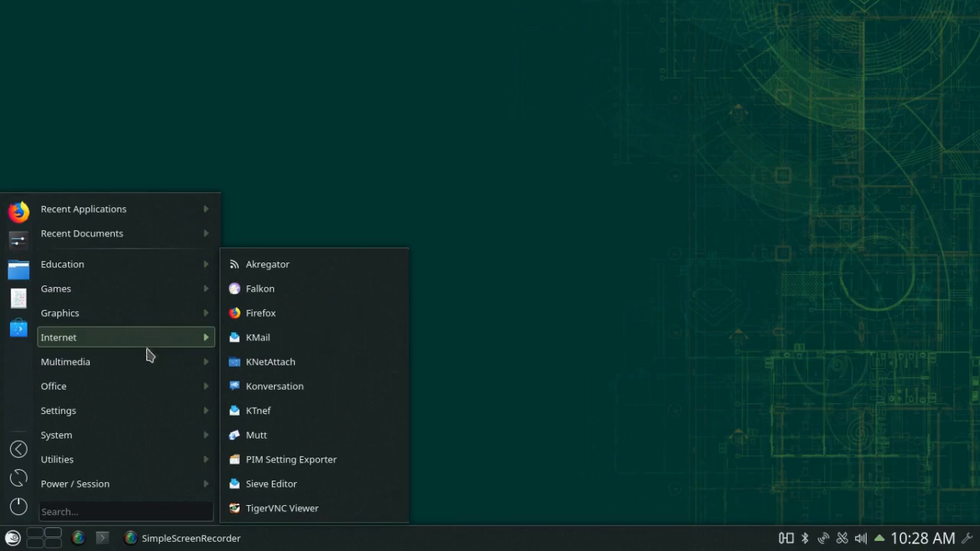
{"action": "mouse_move", "coordinate": [149, 365]}
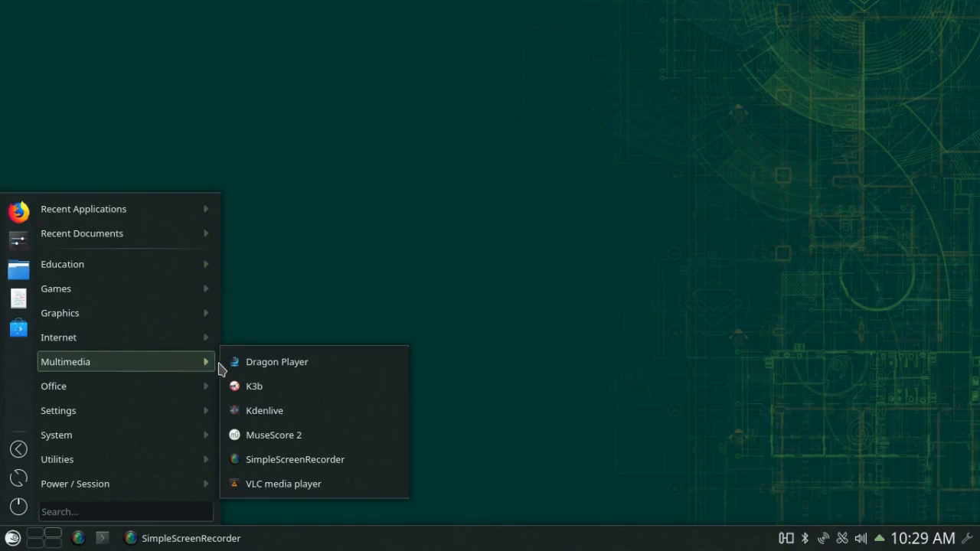
- Launch Kdenlive, dismiss its missing-ffmpeg welcome warning, and return to the Multimedia submenu
{"action": "left_click", "coordinate": [264, 416]}
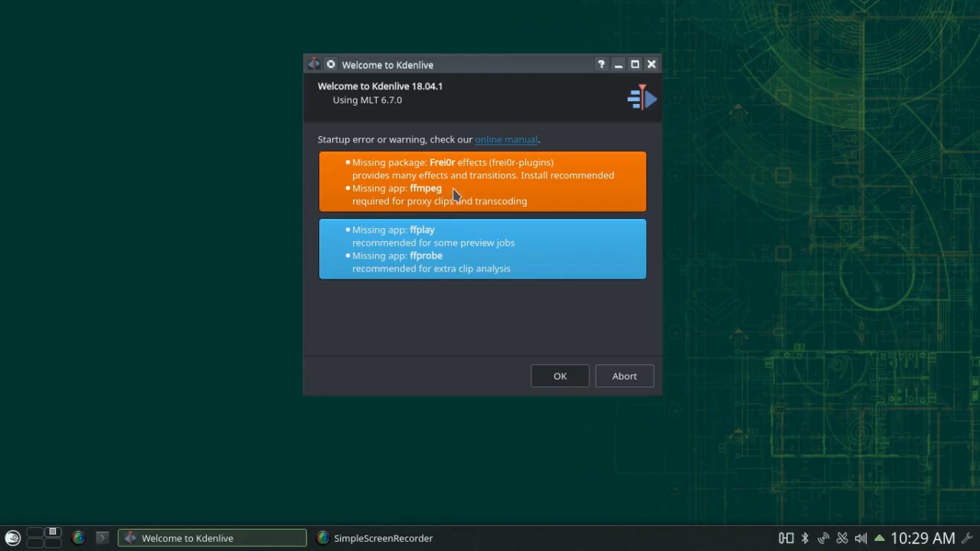
{"action": "left_click", "coordinate": [651, 68]}
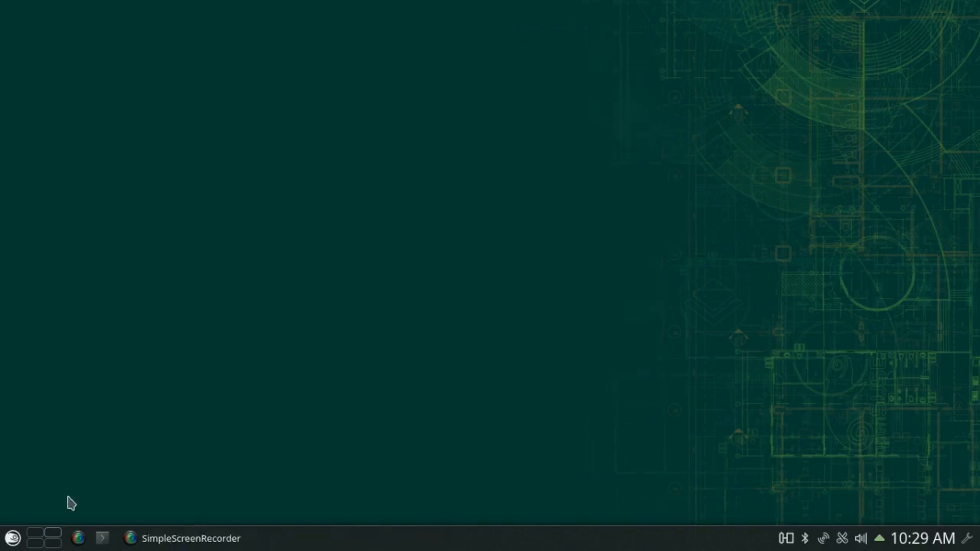
{"action": "left_click", "coordinate": [12, 538]}
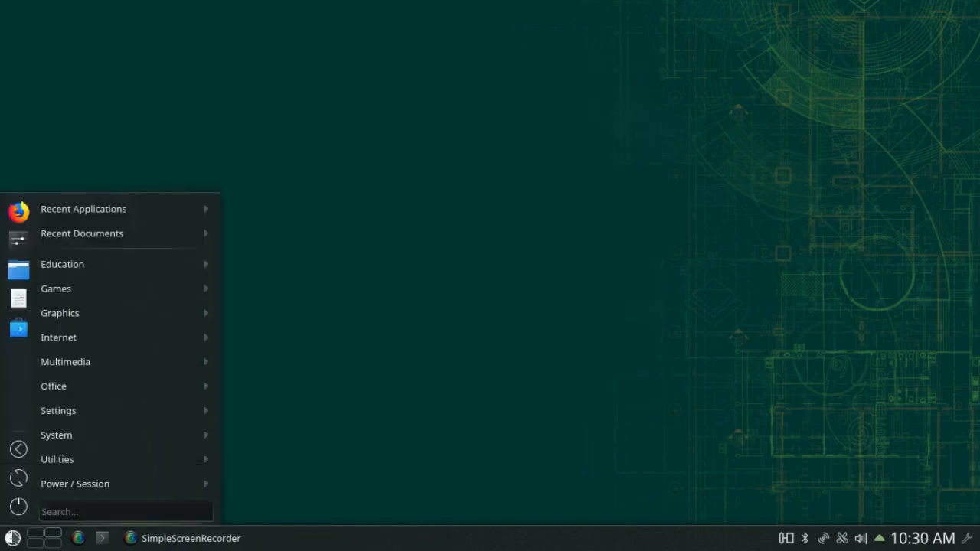
{"action": "mouse_move", "coordinate": [92, 363]}
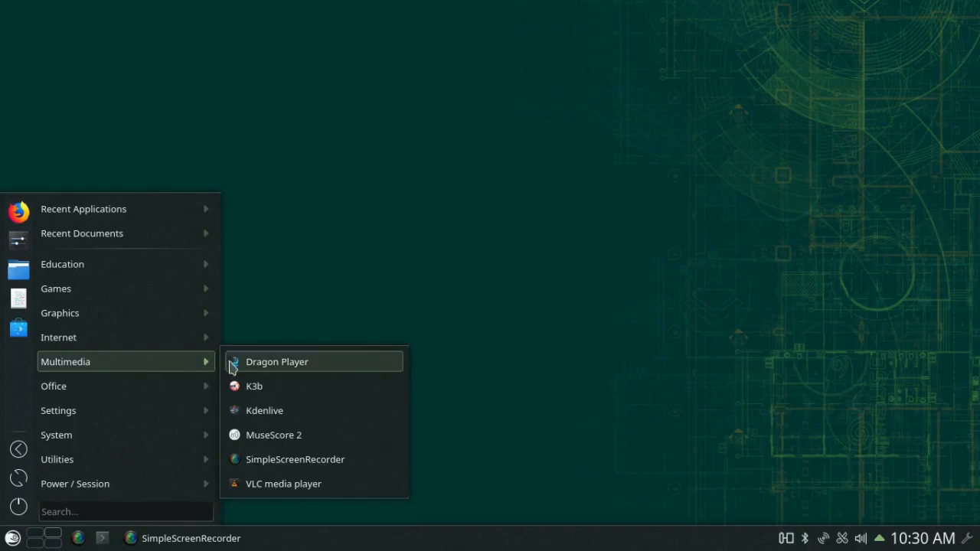
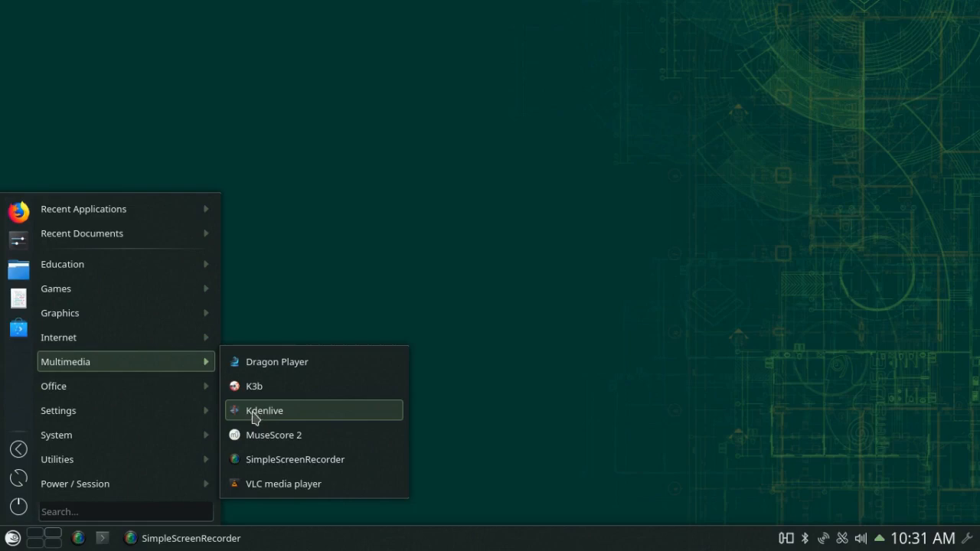
- Show the Office applications in the launcher: KAddressBook, KMail, LibreOffice, Okular and Sieve Editor
{"action": "mouse_move", "coordinate": [138, 387]}
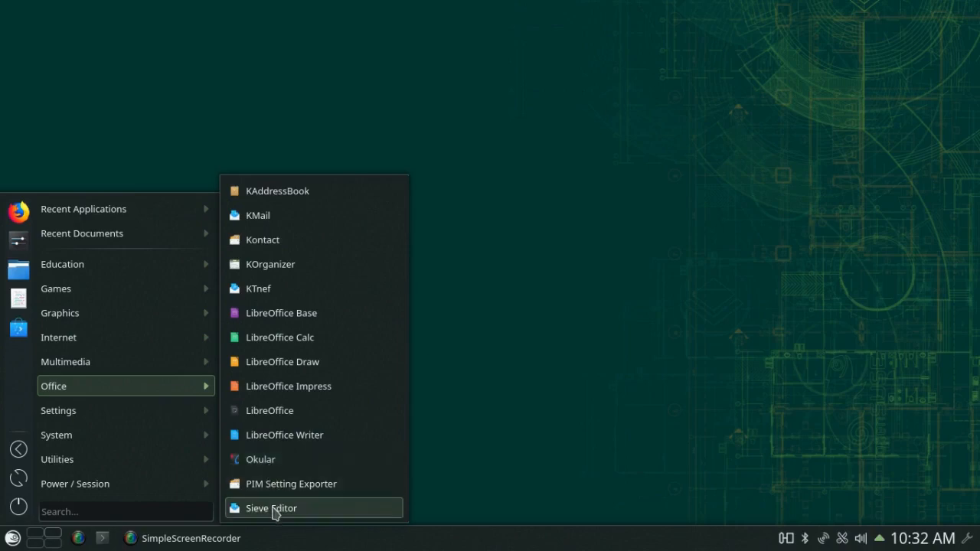
- Display the Settings category with Configure Desktop, IcedTea-Web tools, Qt 4 Settings, Wacom Tablet finder and YaST
{"action": "mouse_move", "coordinate": [121, 407]}
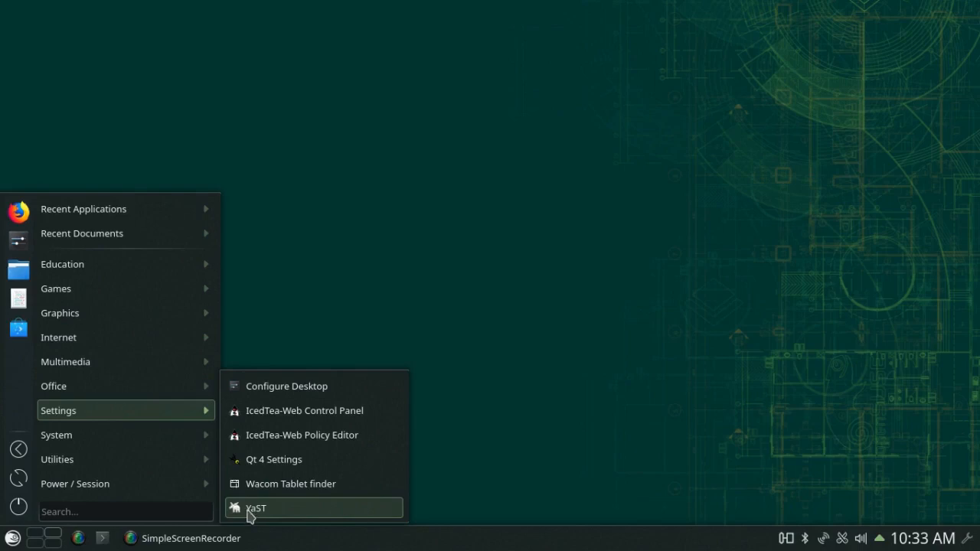
- Display the System submenu listing Discover, Dolphin, Konsole and the other system tools
{"action": "mouse_move", "coordinate": [184, 435]}
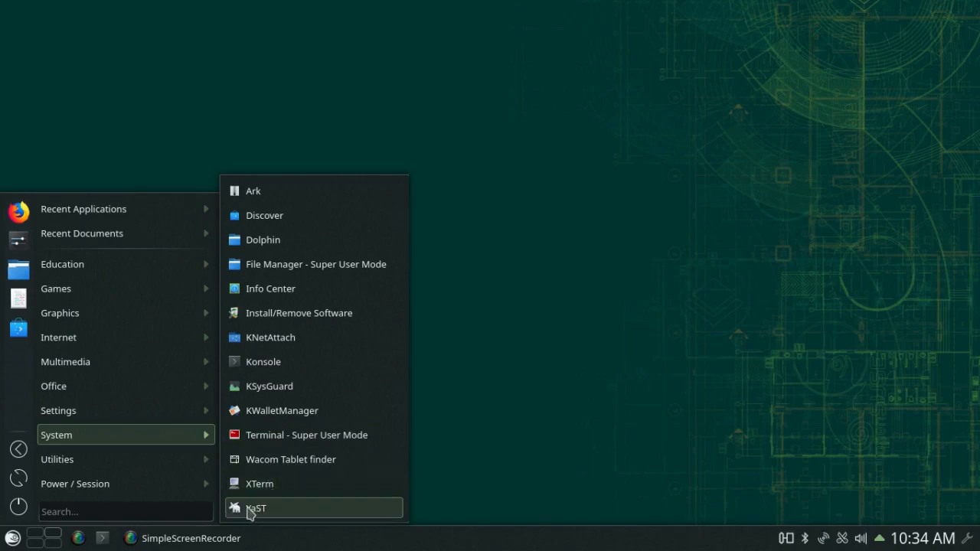
- Browse the Utilities, Power / Session and Graphics lists, finishing on the Settings submenu
{"action": "mouse_move", "coordinate": [135, 462]}
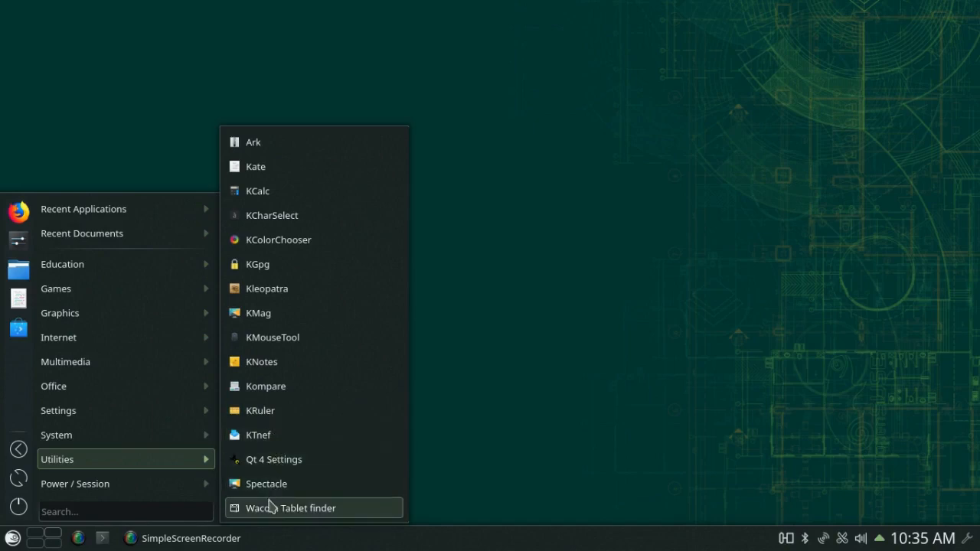
{"action": "mouse_move", "coordinate": [189, 488]}
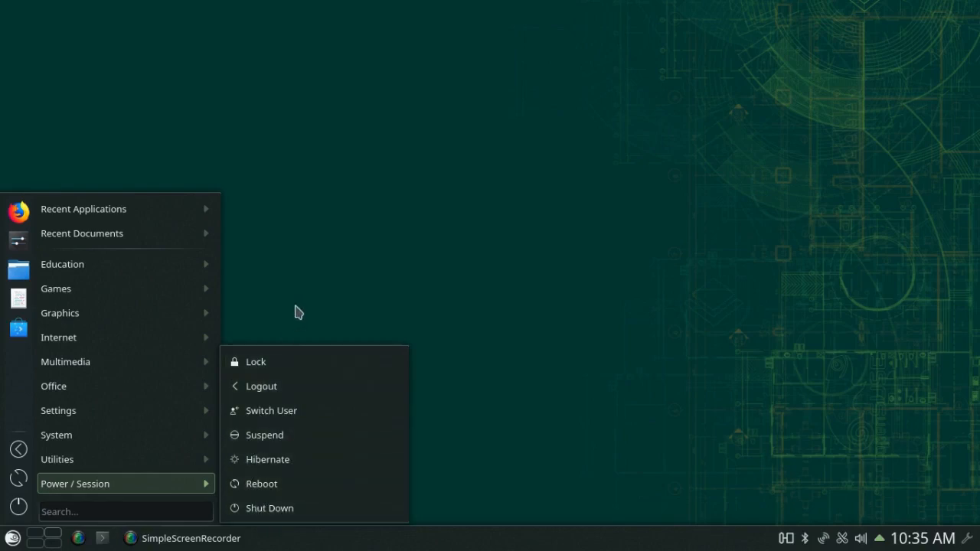
{"action": "mouse_move", "coordinate": [124, 315]}
{"action": "mouse_move", "coordinate": [98, 421]}
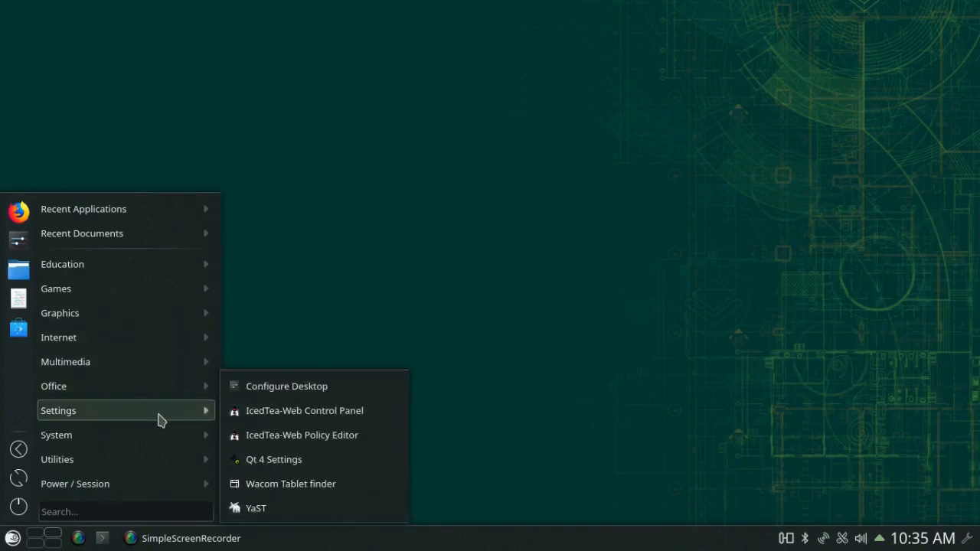
- Open Configure Desktop and view the Look And Feel and Desktop Theme pages (Air, Breeze, Oxygen, openSUSEdark)
{"action": "left_click", "coordinate": [281, 388]}
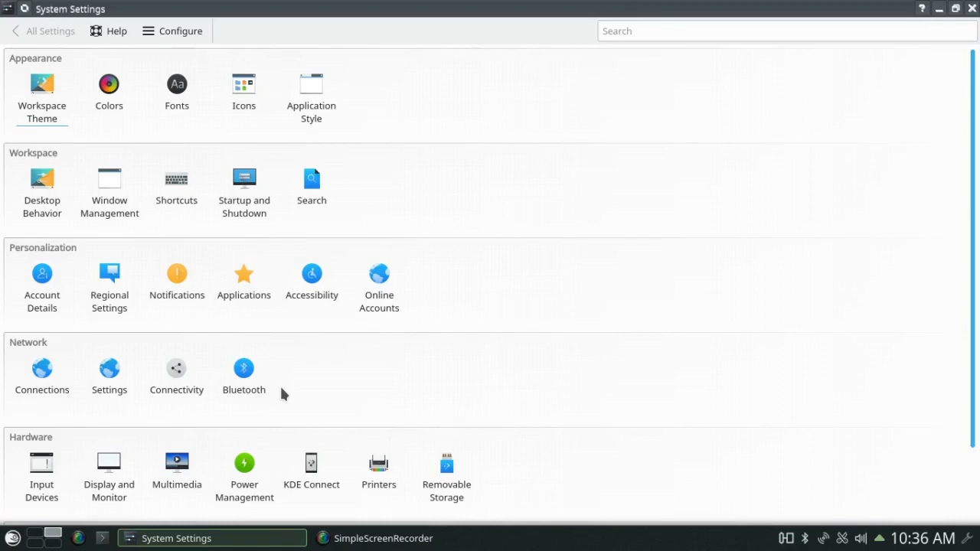
{"action": "left_click", "coordinate": [45, 92]}
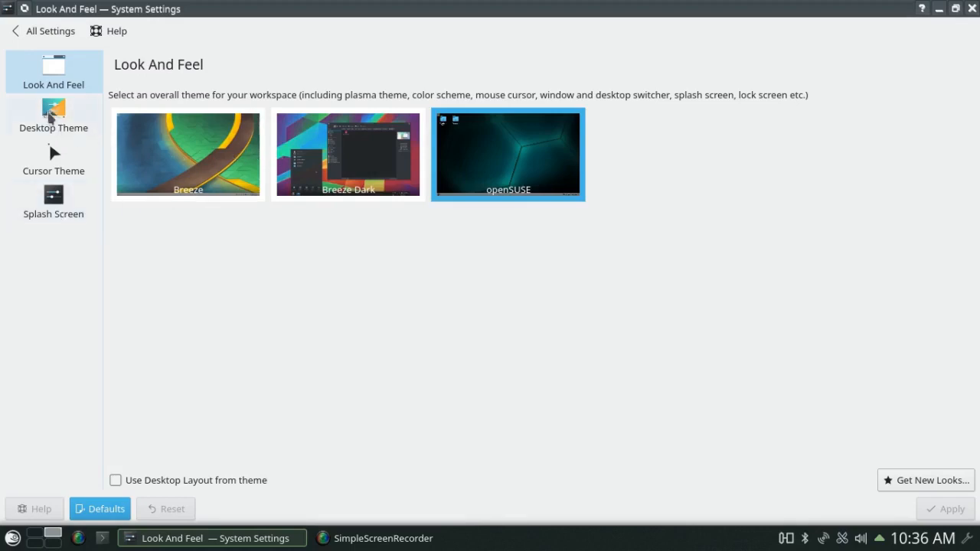
{"action": "left_click", "coordinate": [49, 117]}
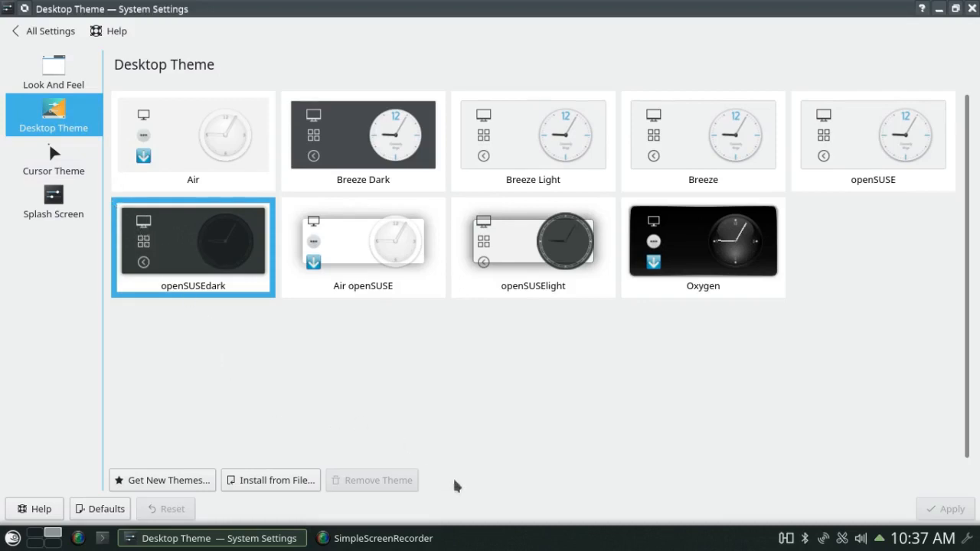
{"action": "mouse_move", "coordinate": [480, 538]}
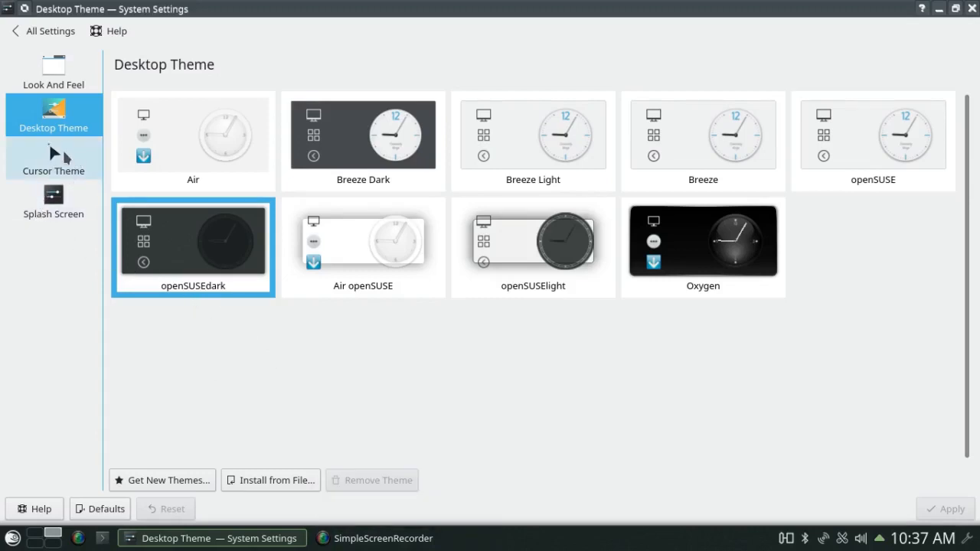
- Go from the settings overview to Desktop Behavior's Desktop Effects list
{"action": "left_click", "coordinate": [45, 33]}
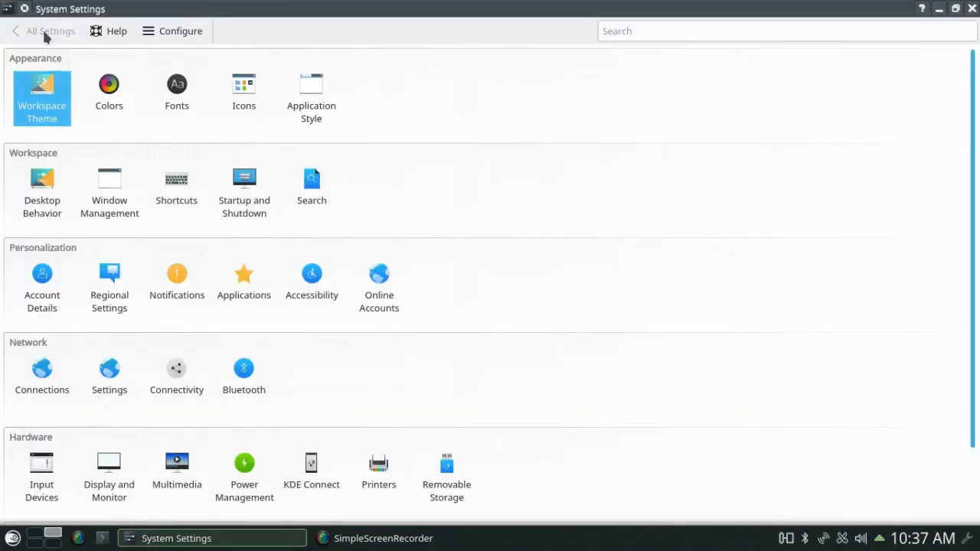
{"action": "left_click", "coordinate": [43, 184]}
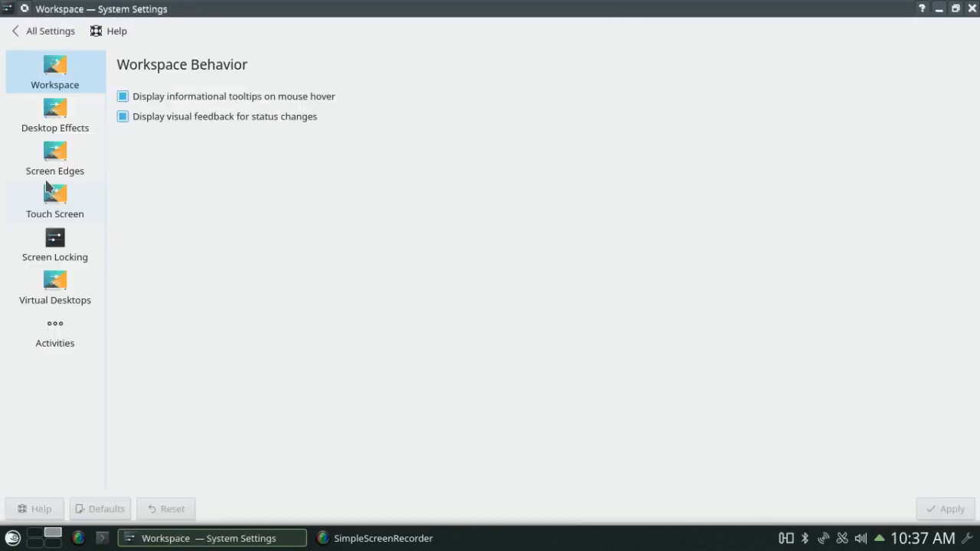
{"action": "left_click", "coordinate": [59, 116]}
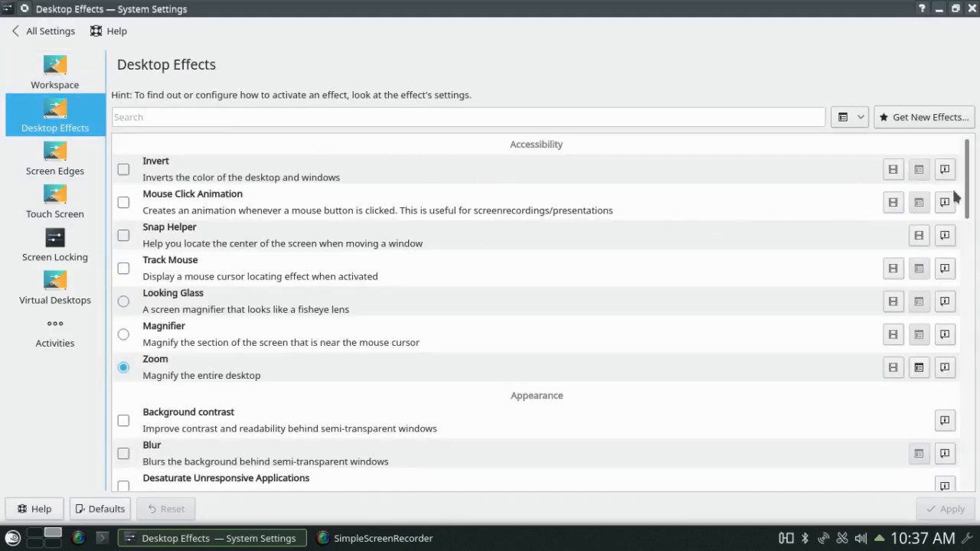
{"action": "left_click_drag", "start_coordinate": [968, 198], "coordinate": [967, 231]}
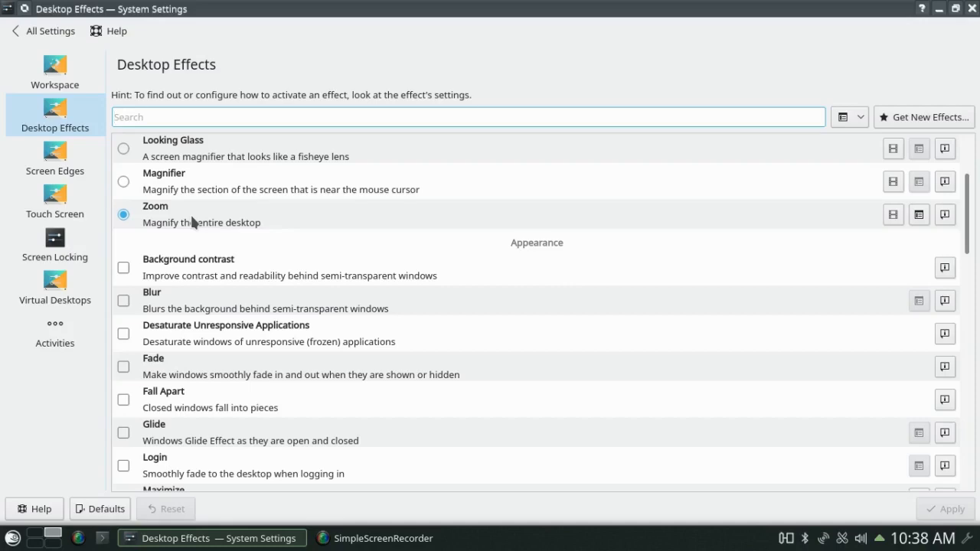
- Magnify the whole screen with the Zoom effect (Meta+=) and restore it (Meta+-)
{"action": "key", "text": "super+equal"}
{"action": "key", "text": "super+equal"}
{"action": "key", "text": "super+equal"}
{"action": "key", "text": "super+equal"}
{"action": "key", "text": "super+equal"}
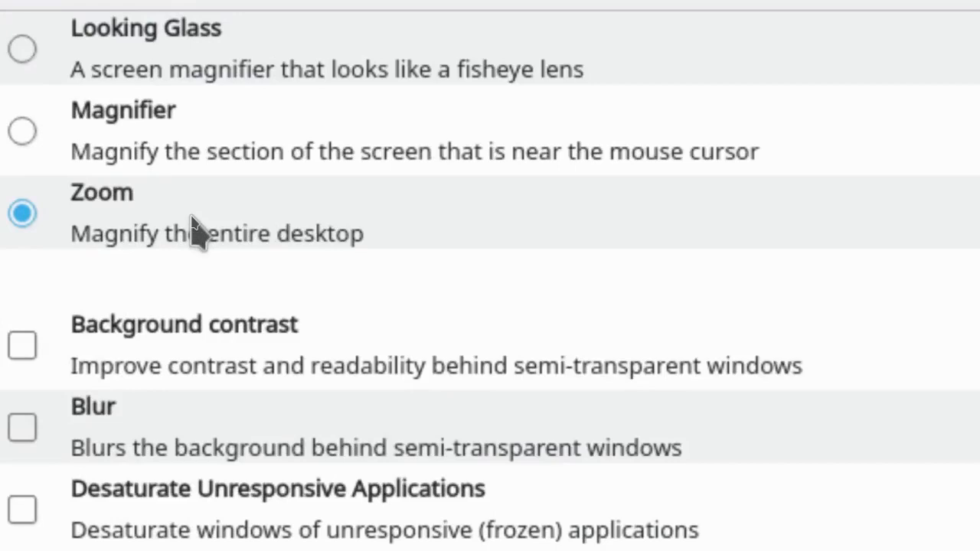
{"action": "key", "text": "super+minus"}
{"action": "key", "text": "super+minus"}
{"action": "key", "text": "super+minus"}
{"action": "key", "text": "super+minus"}
{"action": "key", "text": "super+minus"}
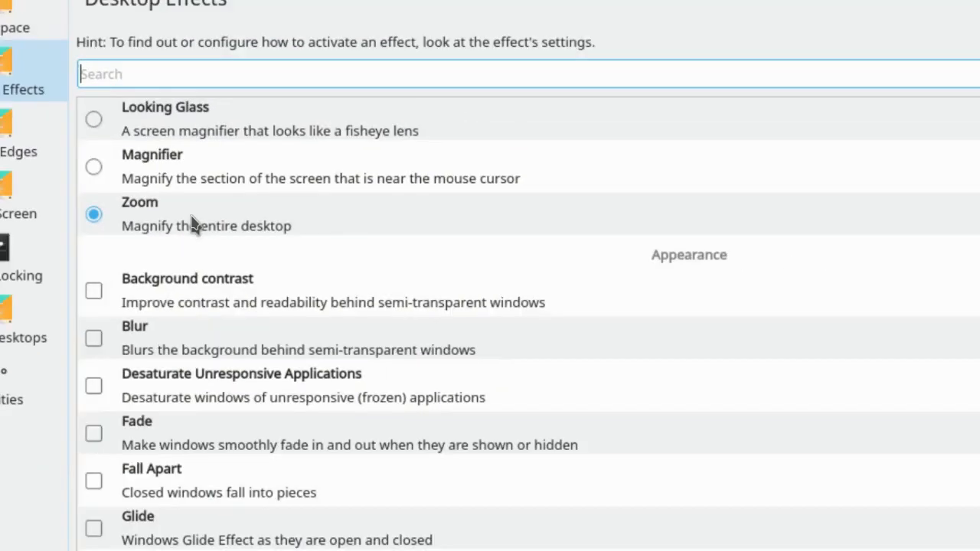
{"action": "scroll", "coordinate": [170, 373], "scroll_direction": "down", "scroll_amount": 15}
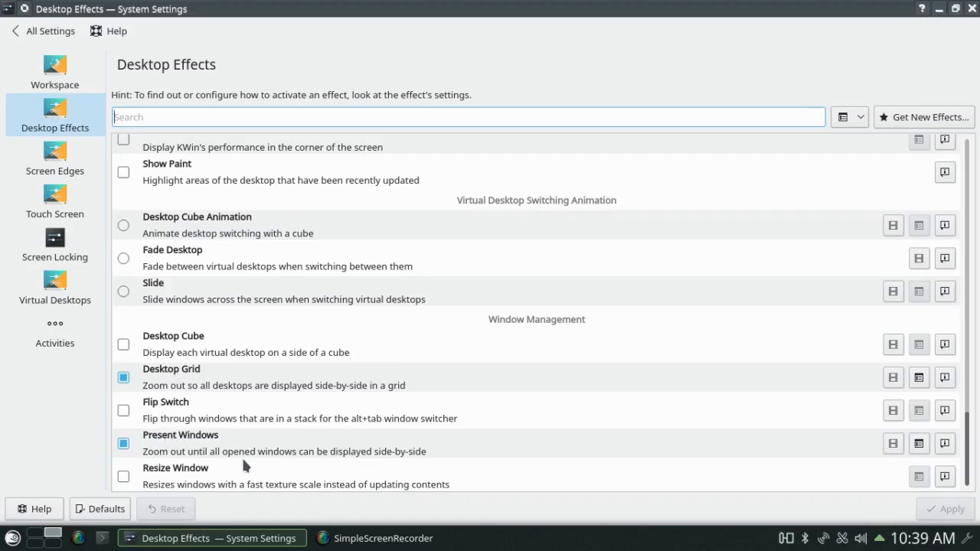
{"action": "key", "text": "ctrl+F8"}
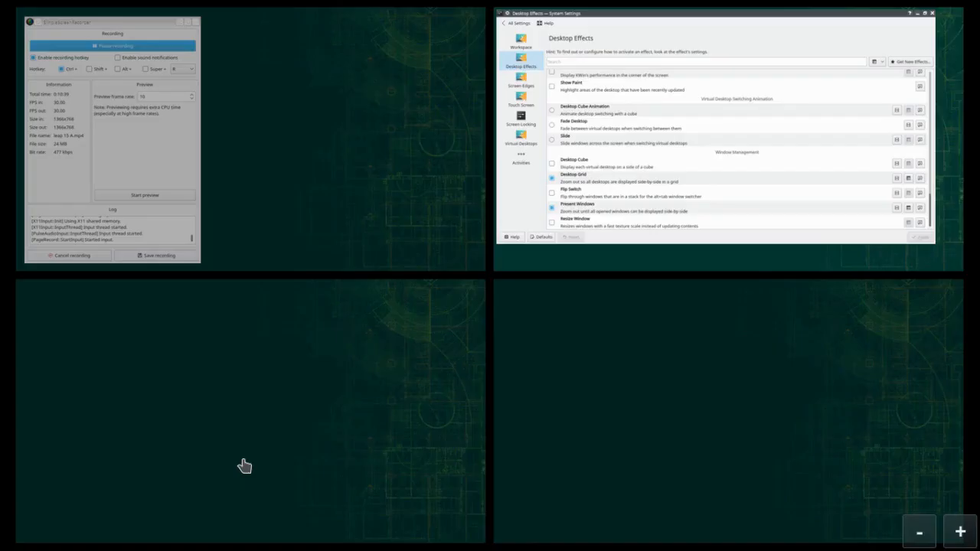
{"action": "key", "text": "ctrl+F8"}
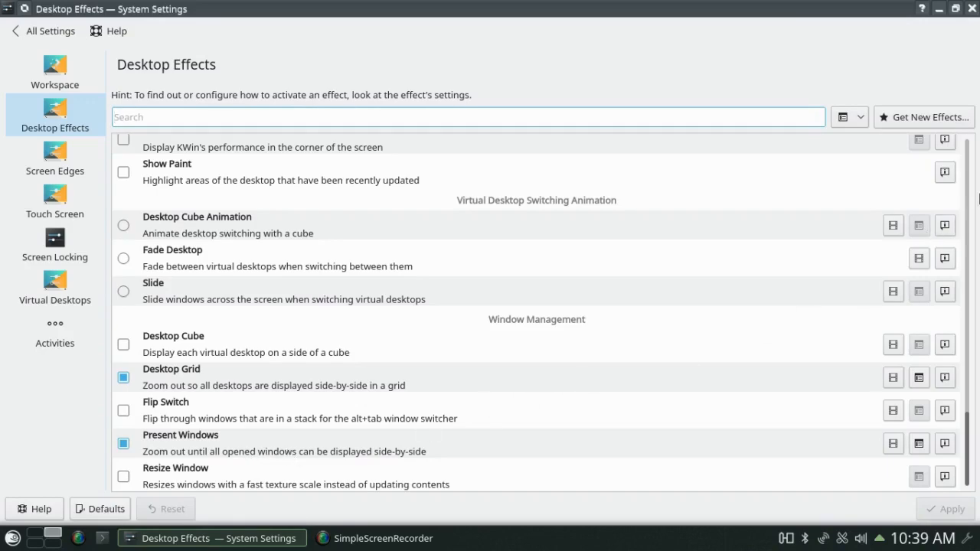
{"action": "key", "text": "ctrl+F8"}
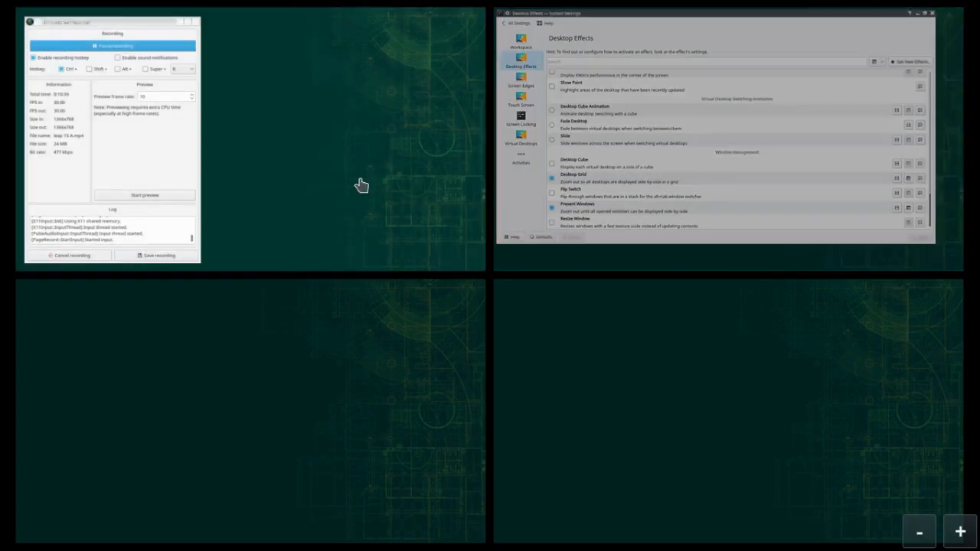
{"action": "key", "text": "Escape"}
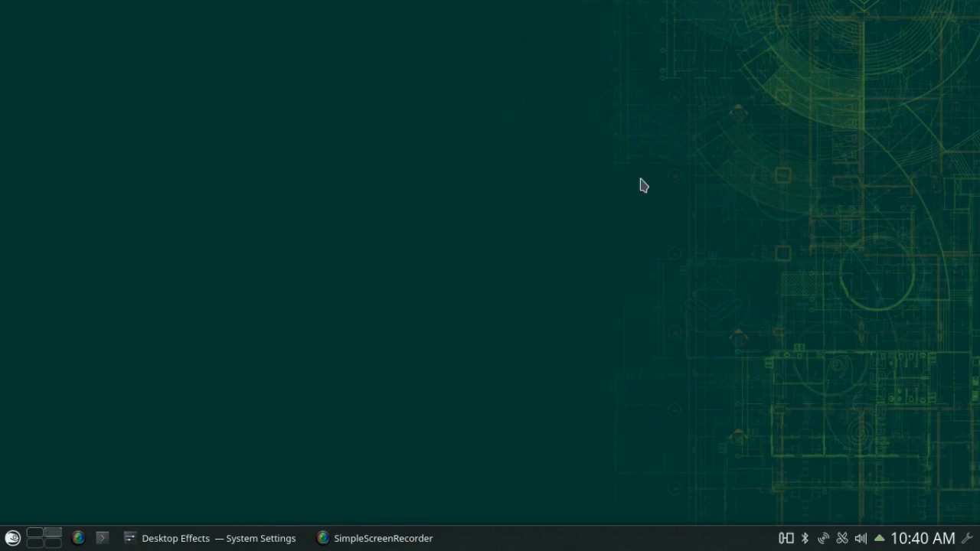
{"action": "mouse_move", "coordinate": [978, 149]}
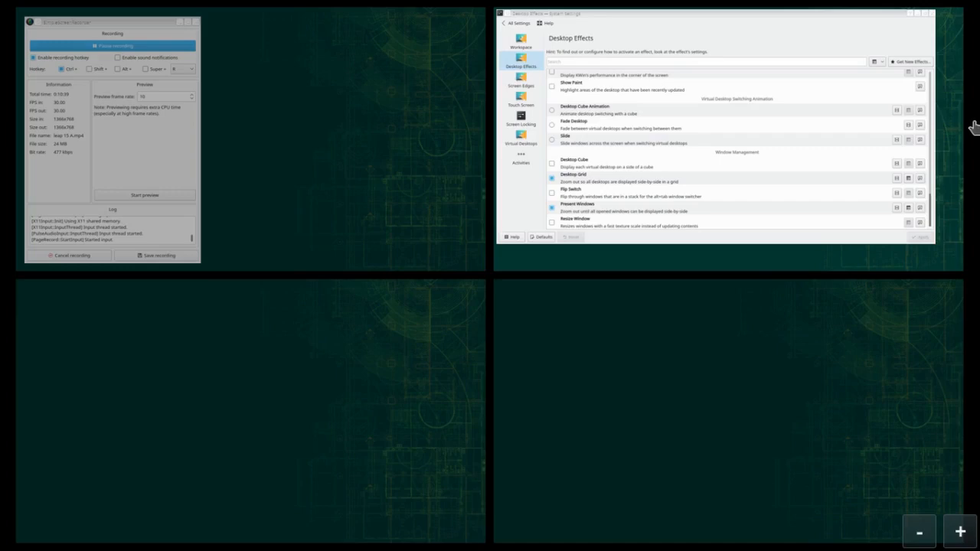
{"action": "left_click", "coordinate": [677, 128]}
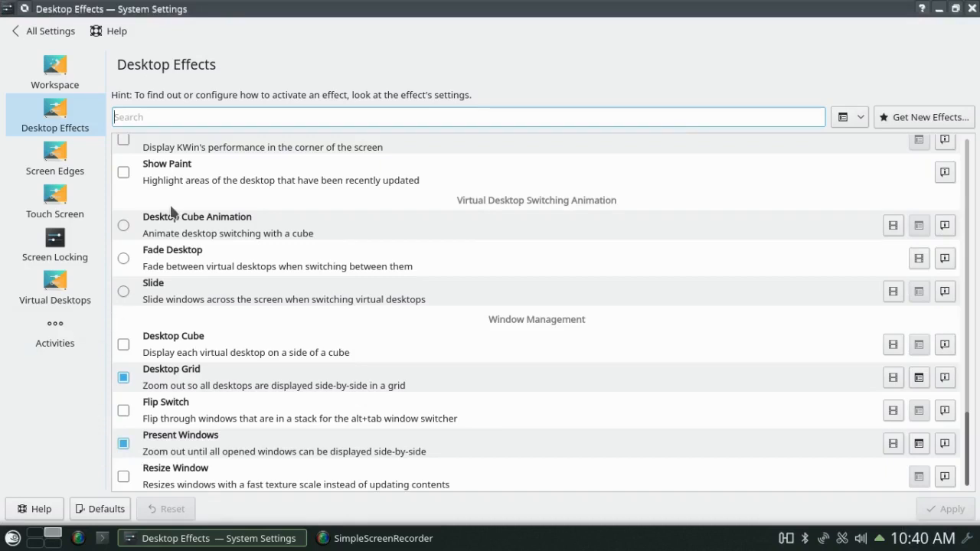
- Check the right screen-edge action without changing it, then review the four virtual desktops in two rows
{"action": "scroll", "coordinate": [271, 238], "scroll_direction": "up", "scroll_amount": 10}
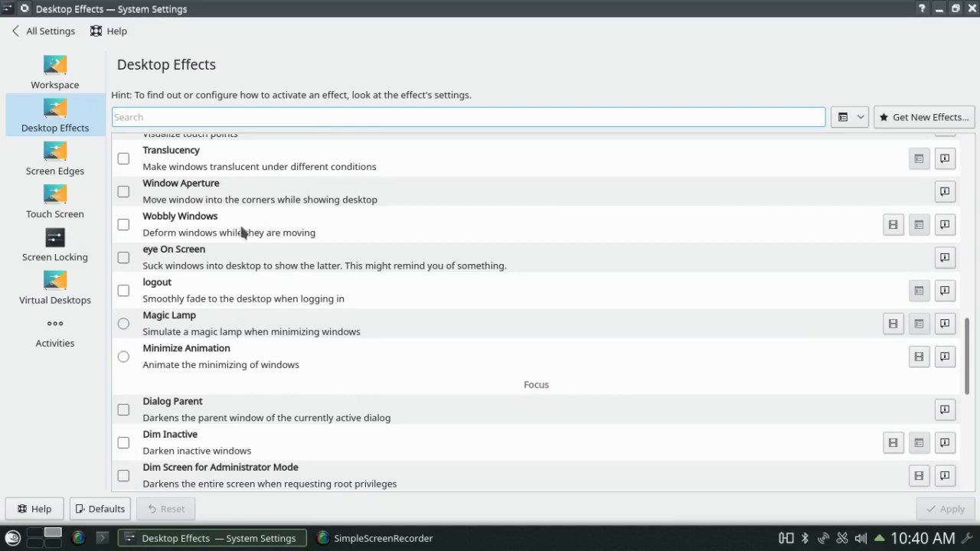
{"action": "left_click", "coordinate": [52, 159]}
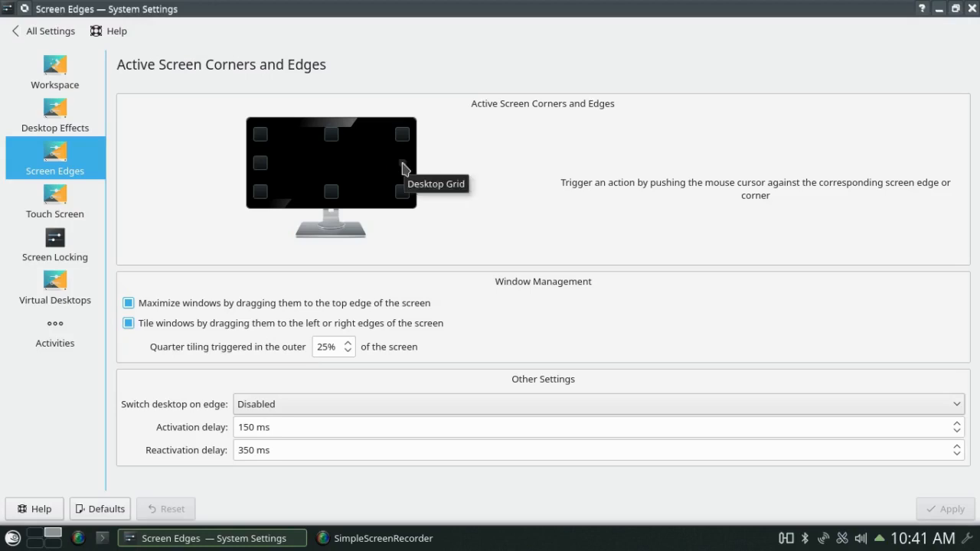
{"action": "left_click", "coordinate": [403, 167]}
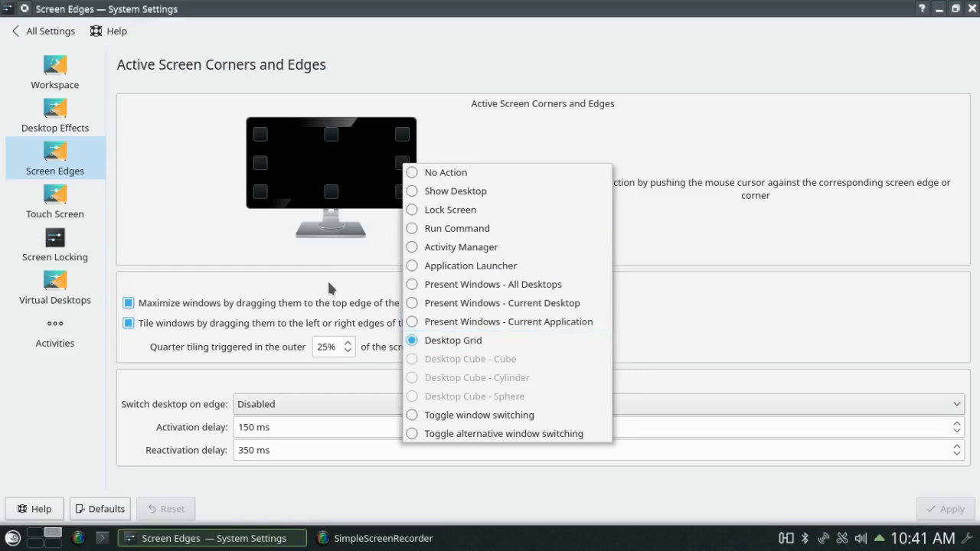
{"action": "left_click", "coordinate": [379, 256]}
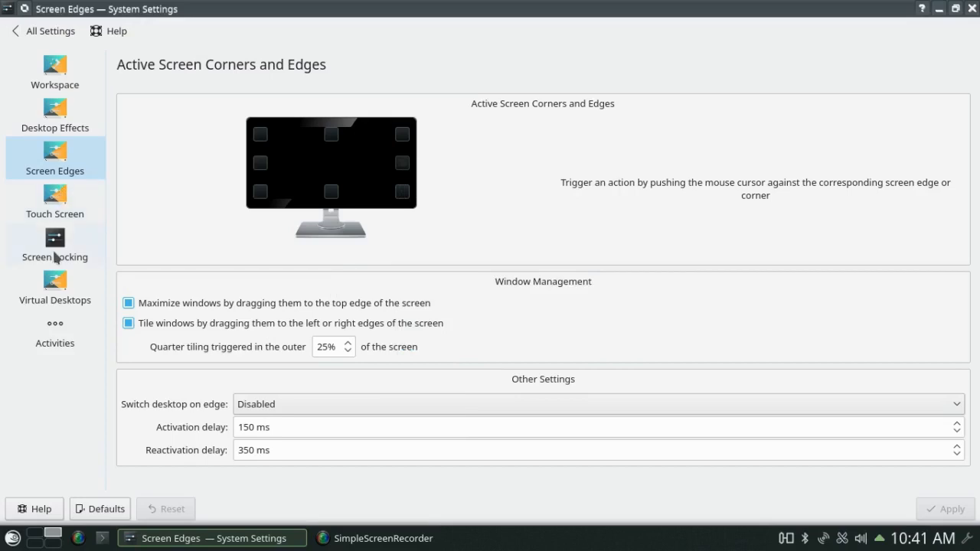
{"action": "left_click", "coordinate": [61, 286]}
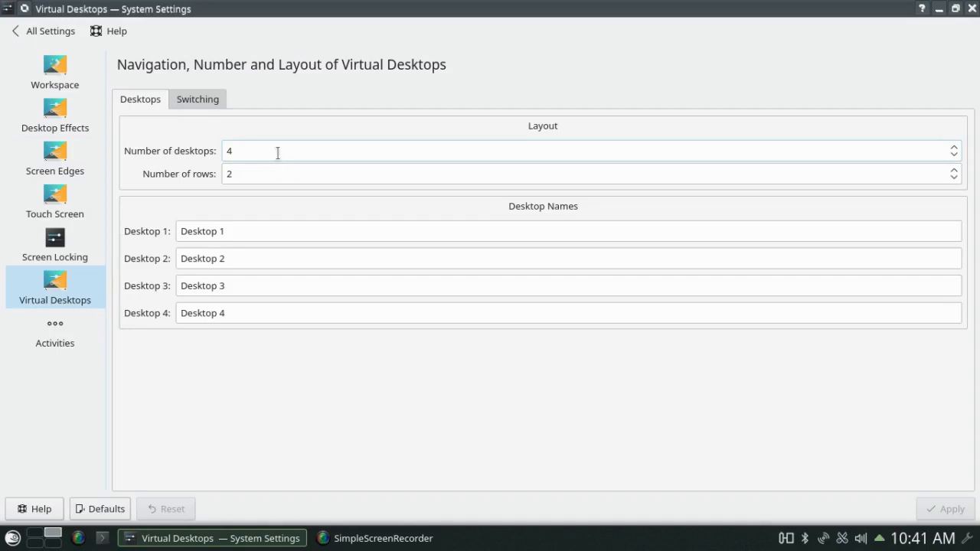
{"action": "left_click", "coordinate": [49, 33]}
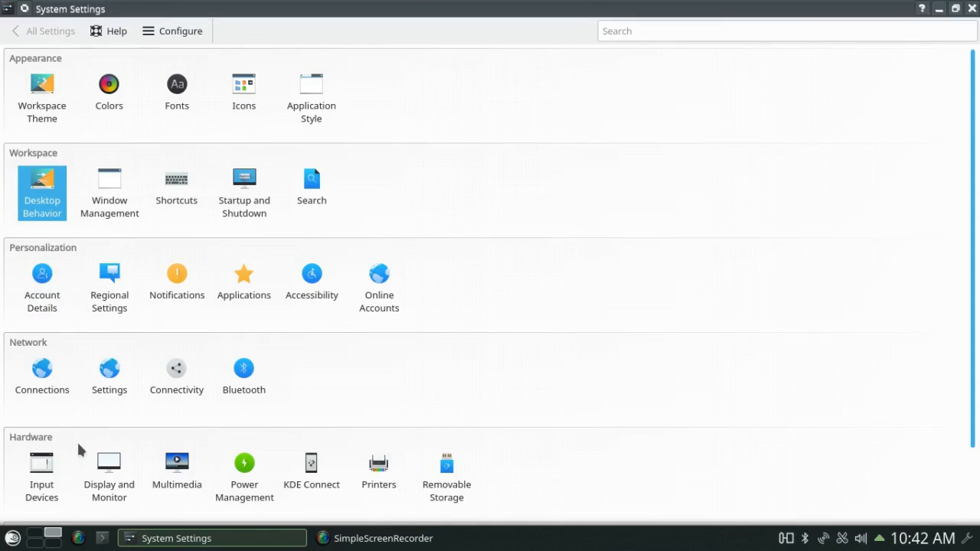
{"action": "left_click", "coordinate": [114, 468]}
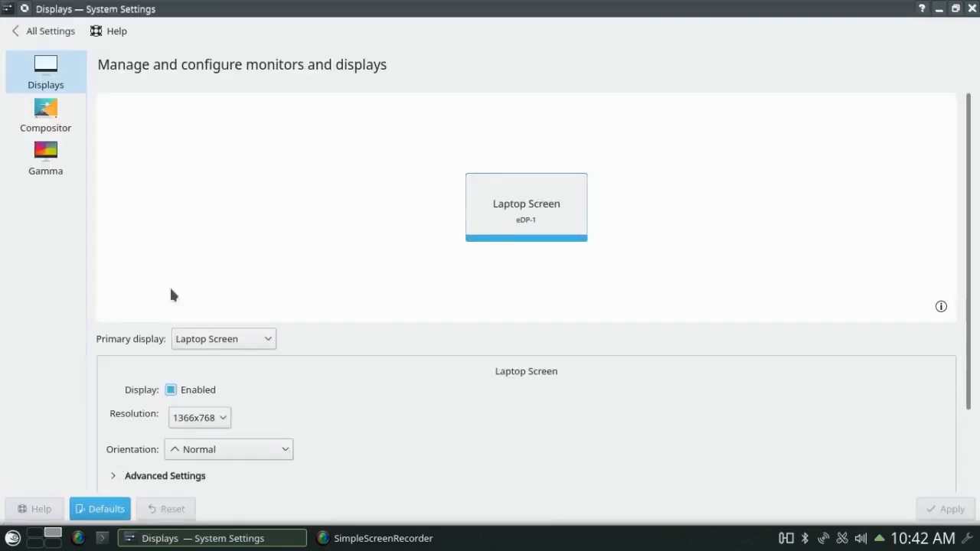
{"action": "left_click", "coordinate": [46, 111]}
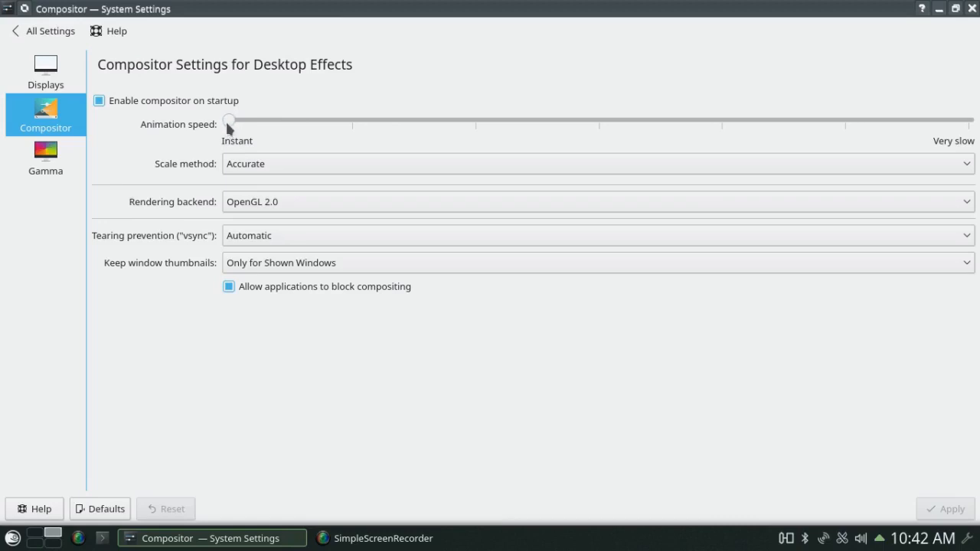
{"action": "left_click", "coordinate": [52, 32]}
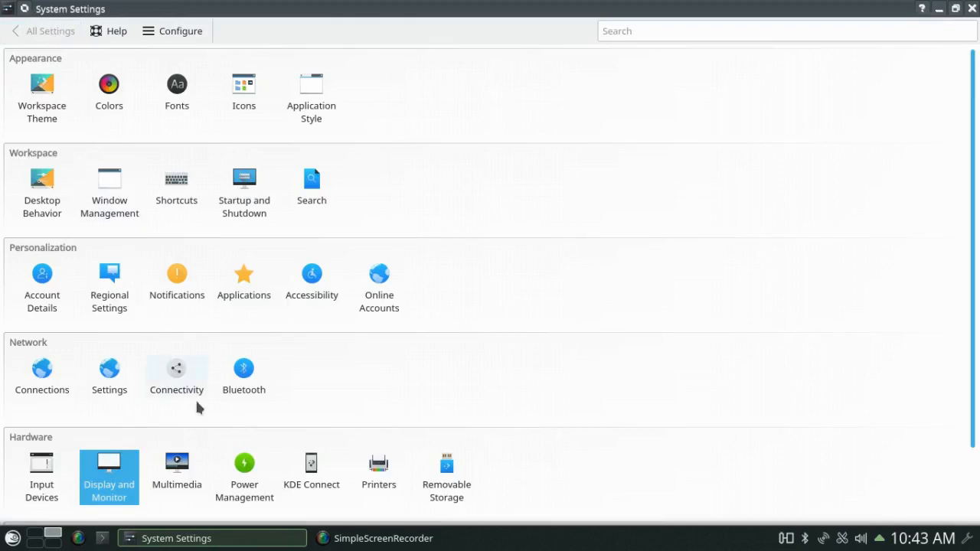
- Review the Energy Saving options, scroll the overview to System Administration, and close System Settings
{"action": "left_click", "coordinate": [258, 468]}
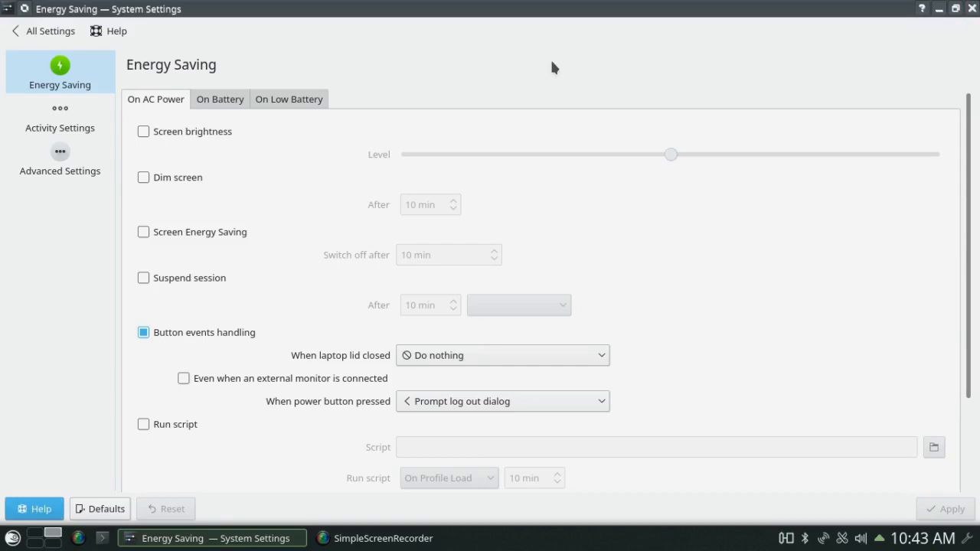
{"action": "left_click", "coordinate": [61, 31]}
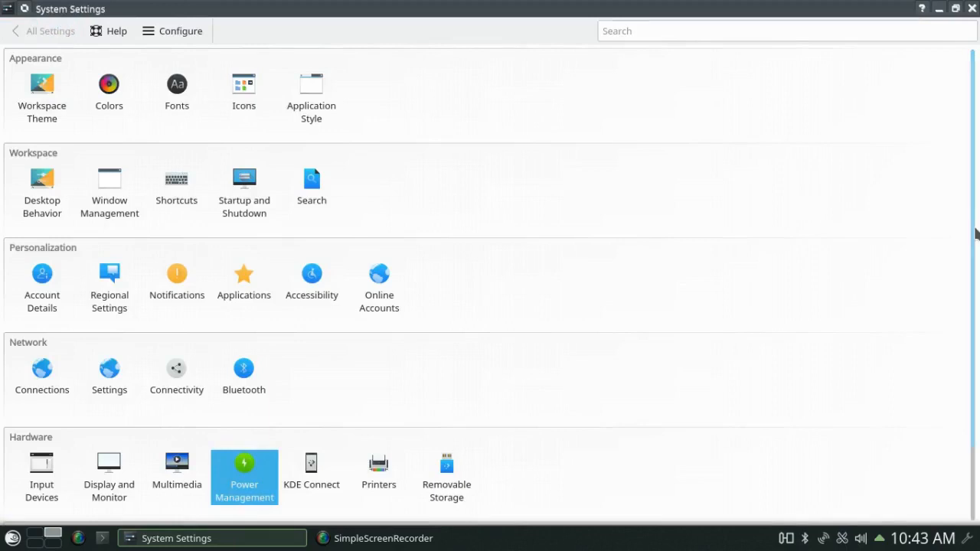
{"action": "left_click_drag", "start_coordinate": [975, 234], "coordinate": [962, 329]}
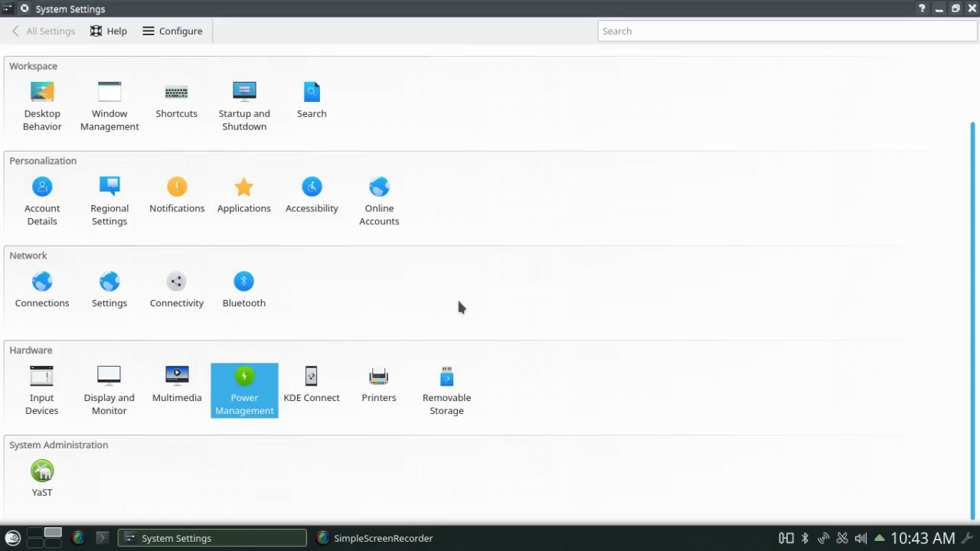
{"action": "left_click", "coordinate": [971, 8]}
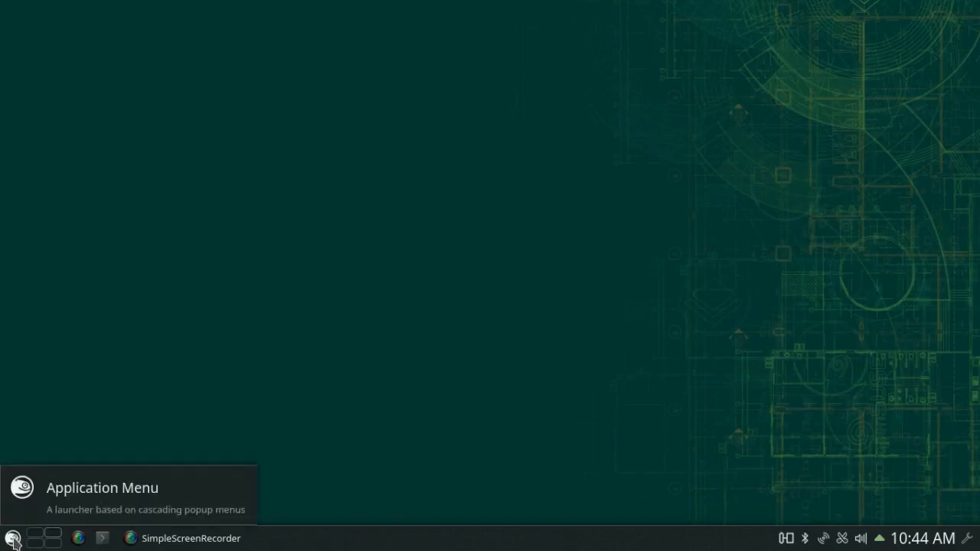
- Launch YaST from the launcher's Settings category, authenticating with the root password
{"action": "left_click", "coordinate": [13, 541]}
{"action": "mouse_move", "coordinate": [84, 417]}
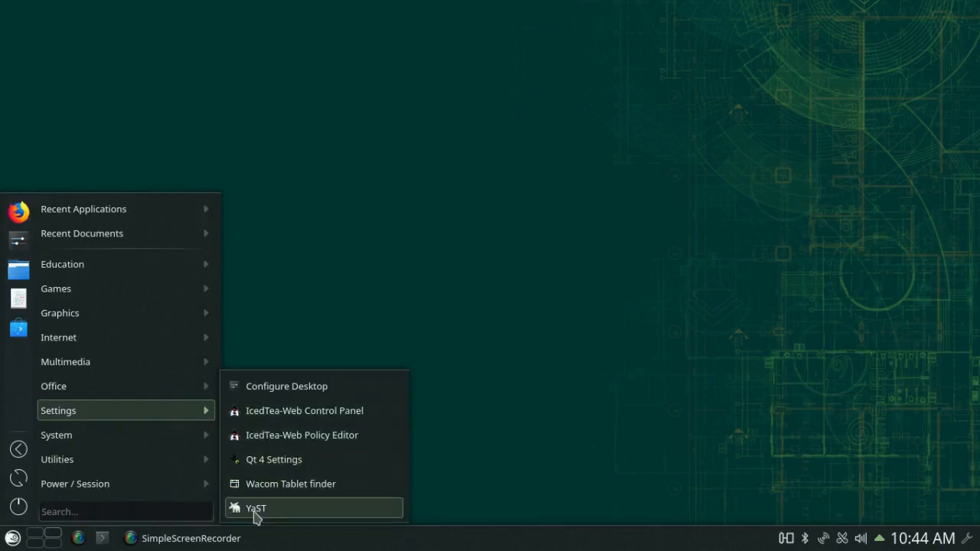
{"action": "left_click", "coordinate": [255, 508]}
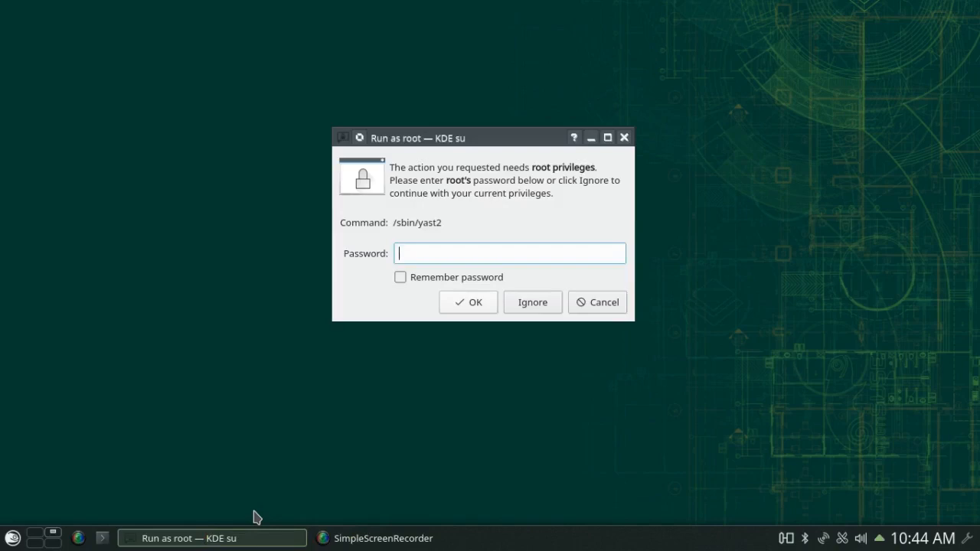
{"action": "type", "text": "••••••••"}
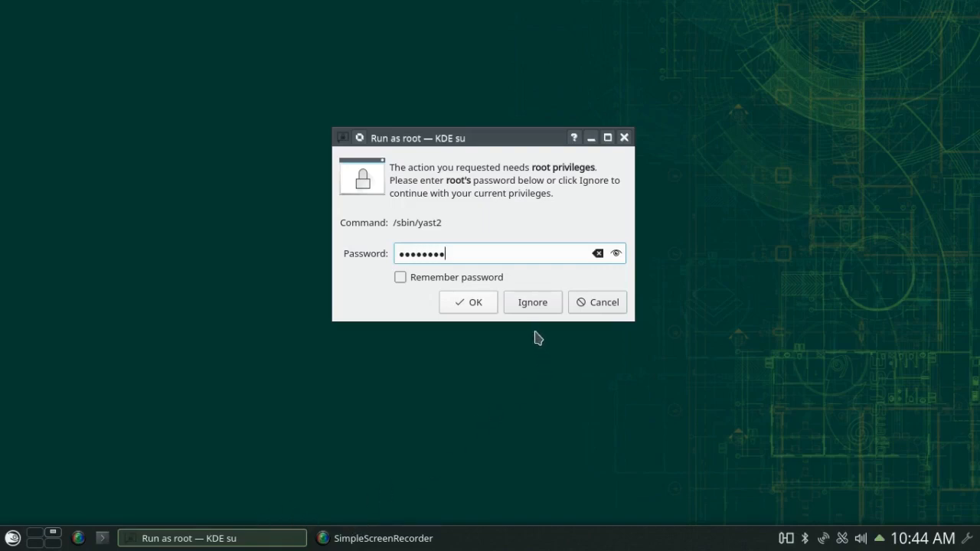
{"action": "left_click", "coordinate": [473, 306]}
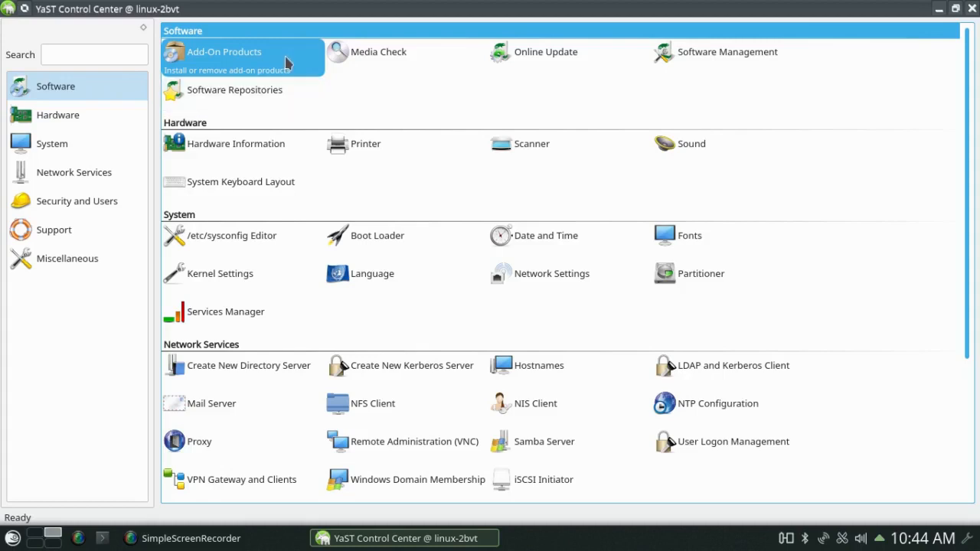
{"action": "left_click", "coordinate": [269, 97]}
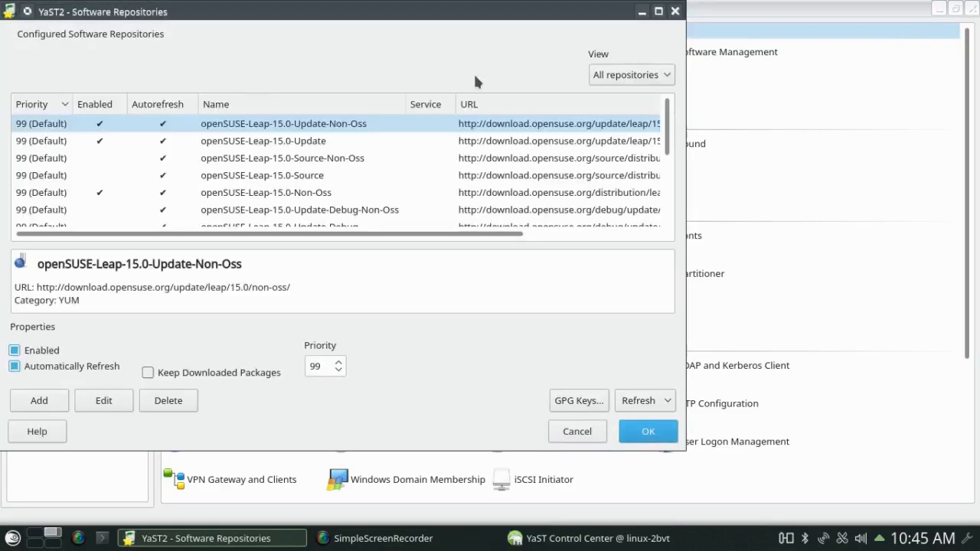
{"action": "left_click_drag", "start_coordinate": [667, 132], "coordinate": [665, 196]}
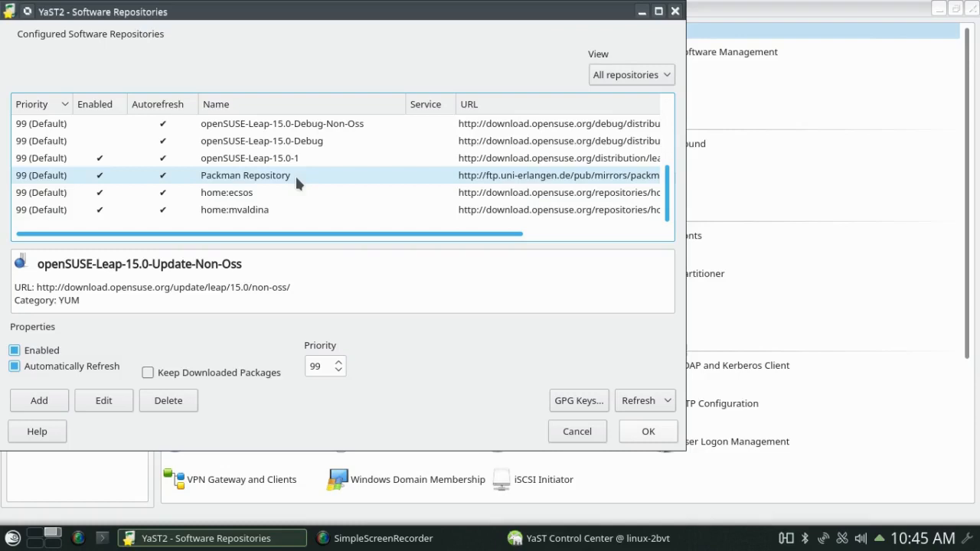
{"action": "left_click", "coordinate": [675, 12]}
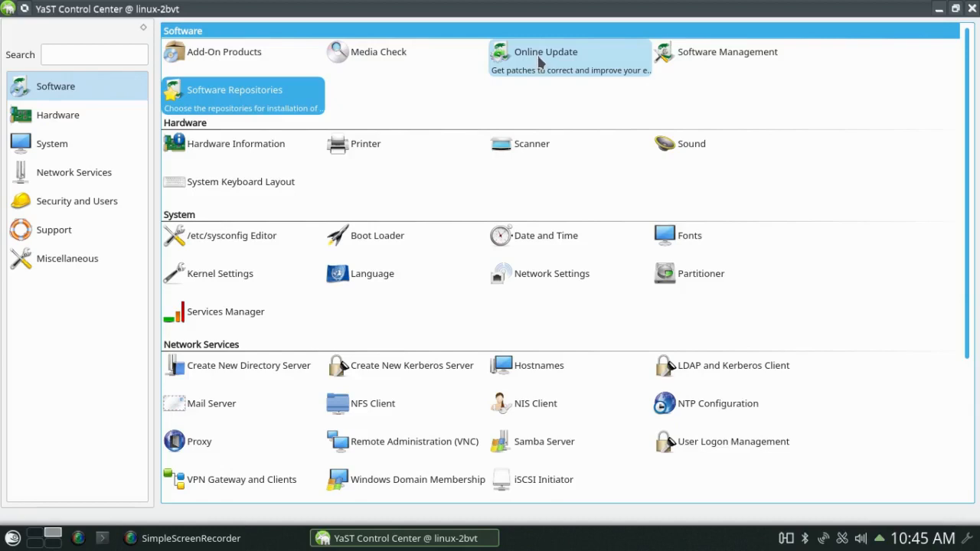
{"action": "left_click", "coordinate": [698, 59]}
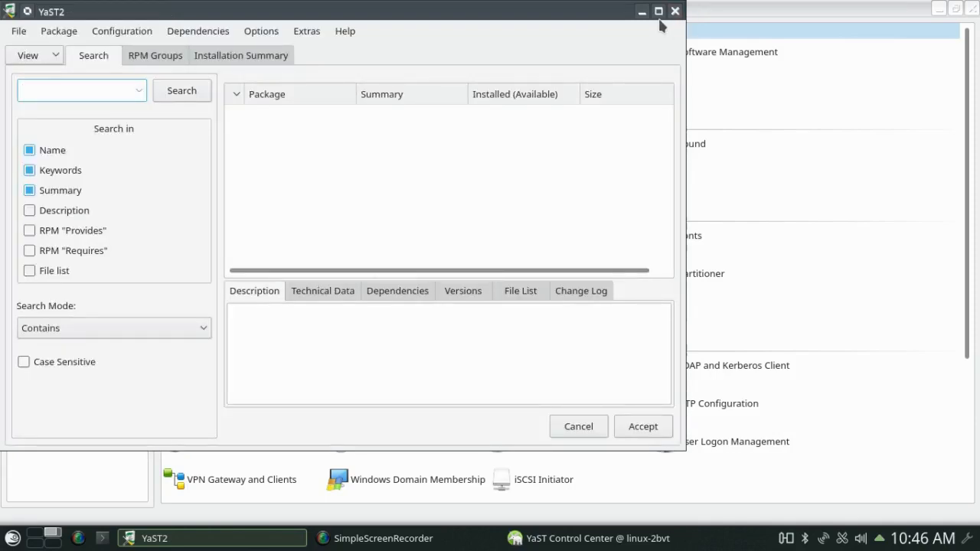
{"action": "left_click", "coordinate": [657, 10]}
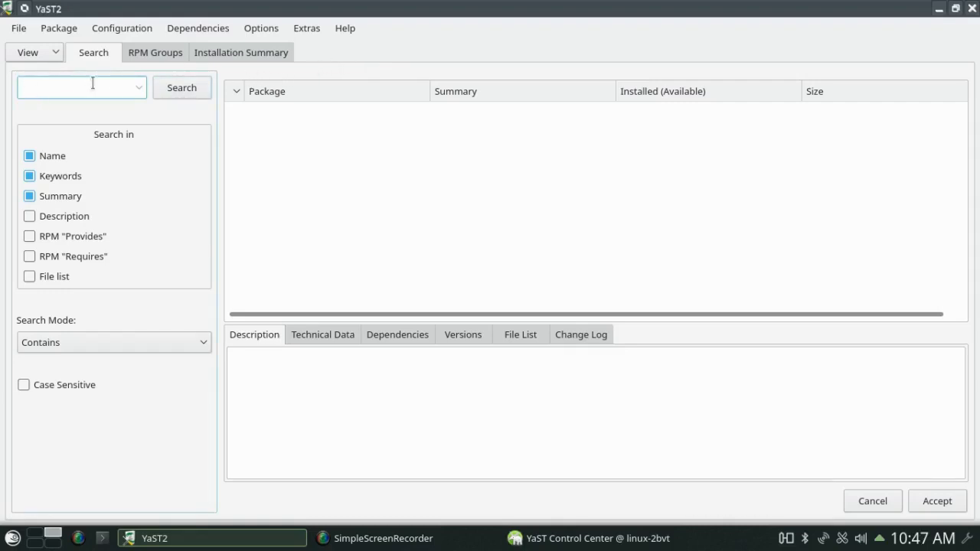
{"action": "type", "text": "LibreCAD"}
{"action": "left_click", "coordinate": [191, 87]}
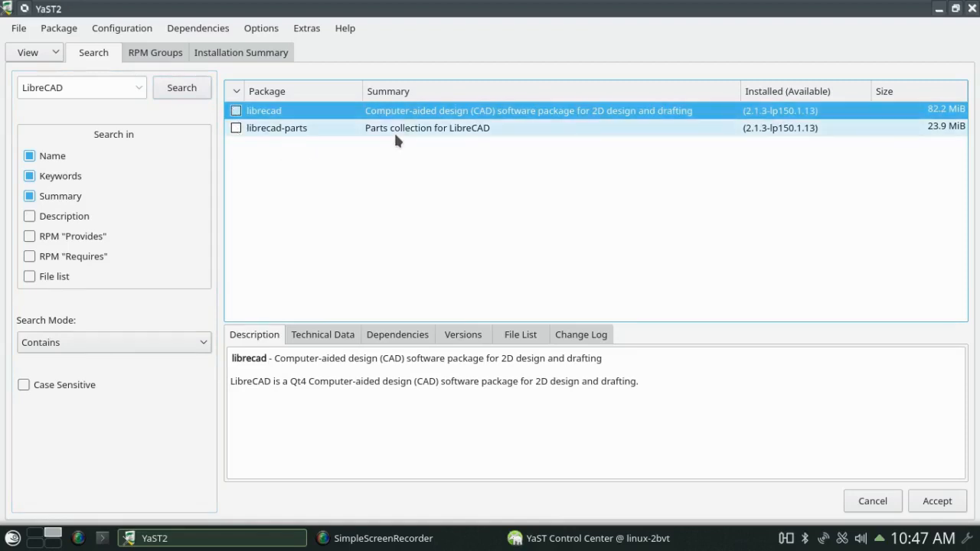
{"action": "left_click", "coordinate": [972, 11]}
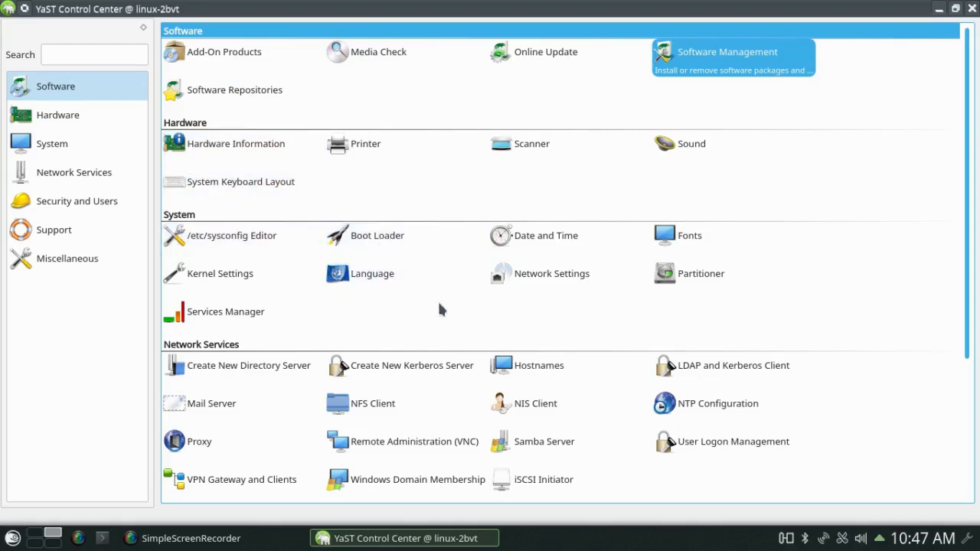
{"action": "scroll", "coordinate": [851, 386], "scroll_direction": "down", "scroll_amount": 5}
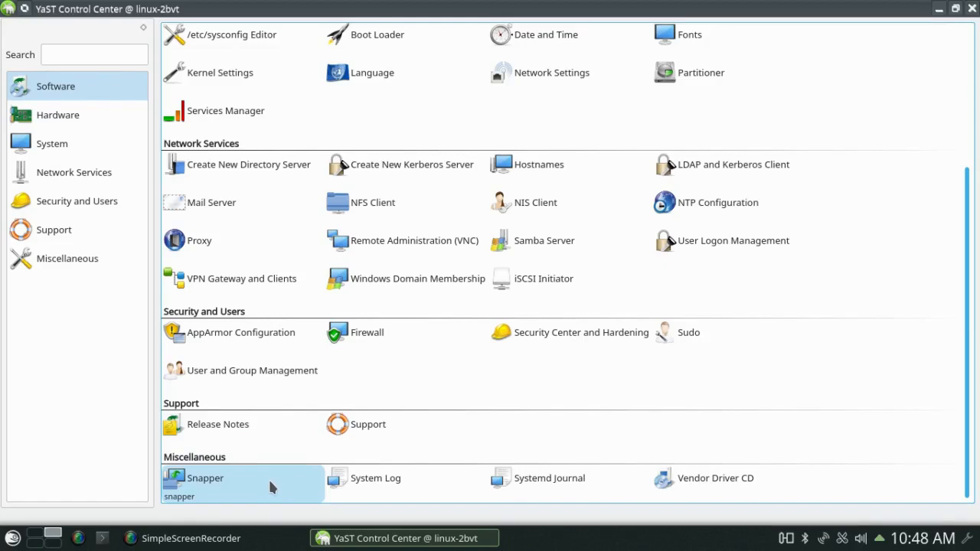
- Close the YaST Control Center window, returning to the empty Plasma desktop
{"action": "left_click", "coordinate": [972, 9]}
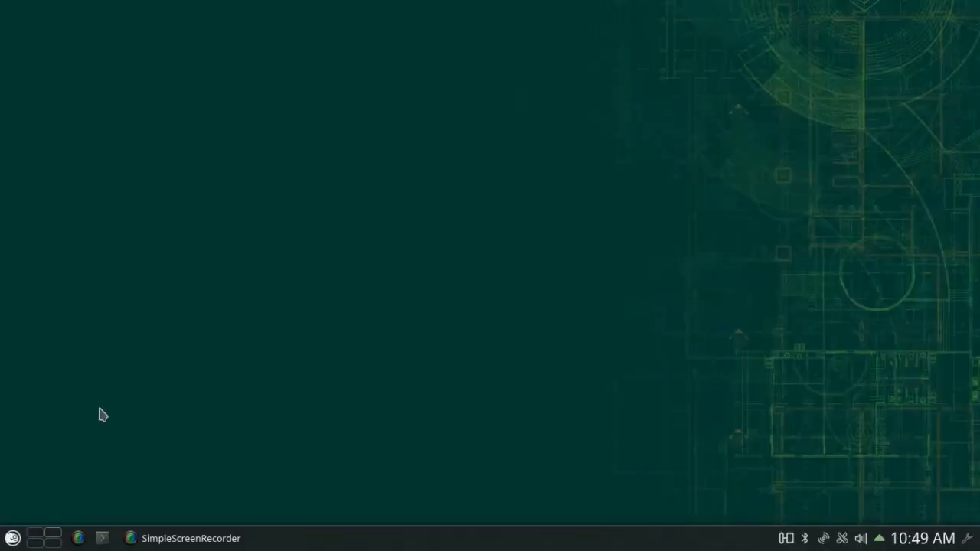
- Launch Discover from the System menu, open Applications, and start typing a LibreCAD search
{"action": "left_click", "coordinate": [12, 538]}
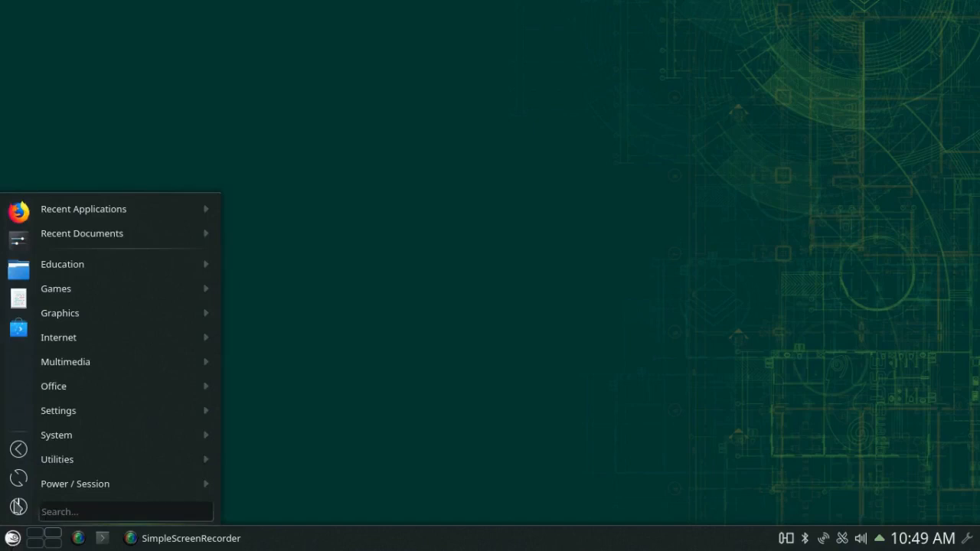
{"action": "mouse_move", "coordinate": [44, 436]}
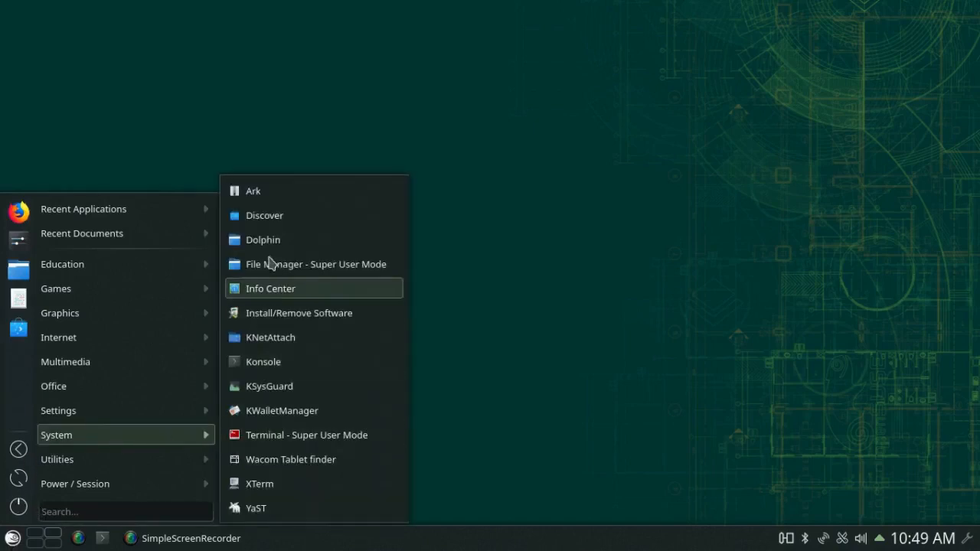
{"action": "left_click", "coordinate": [264, 215]}
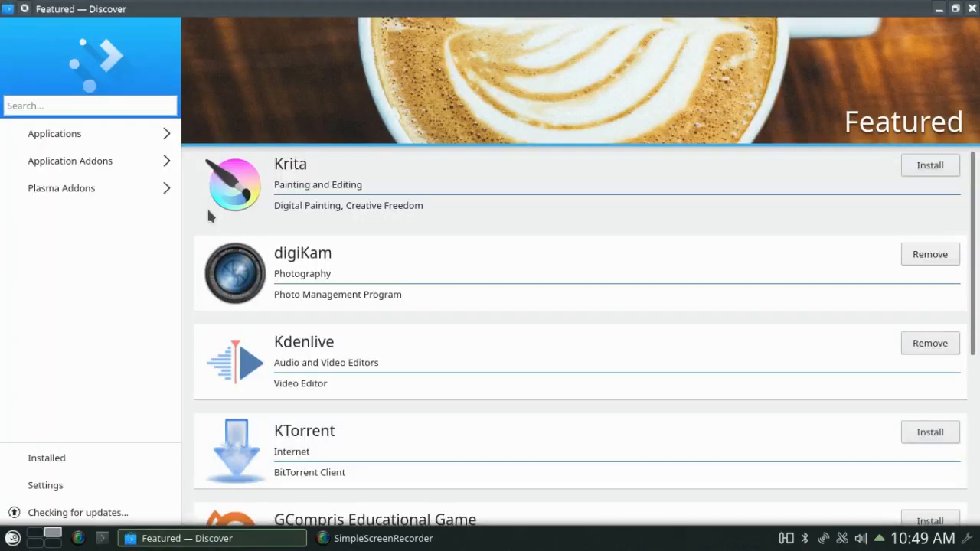
{"action": "left_click", "coordinate": [77, 135]}
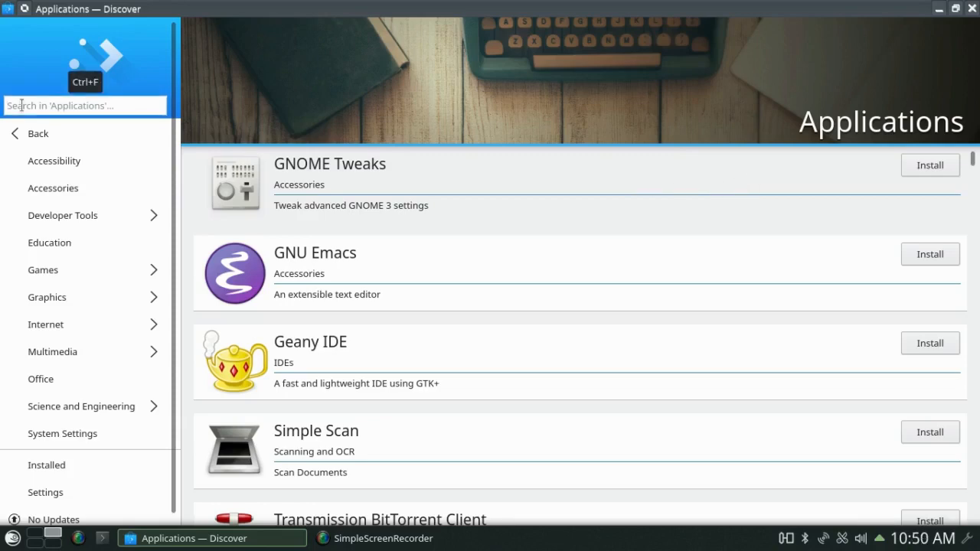
{"action": "type", "text": "u"}
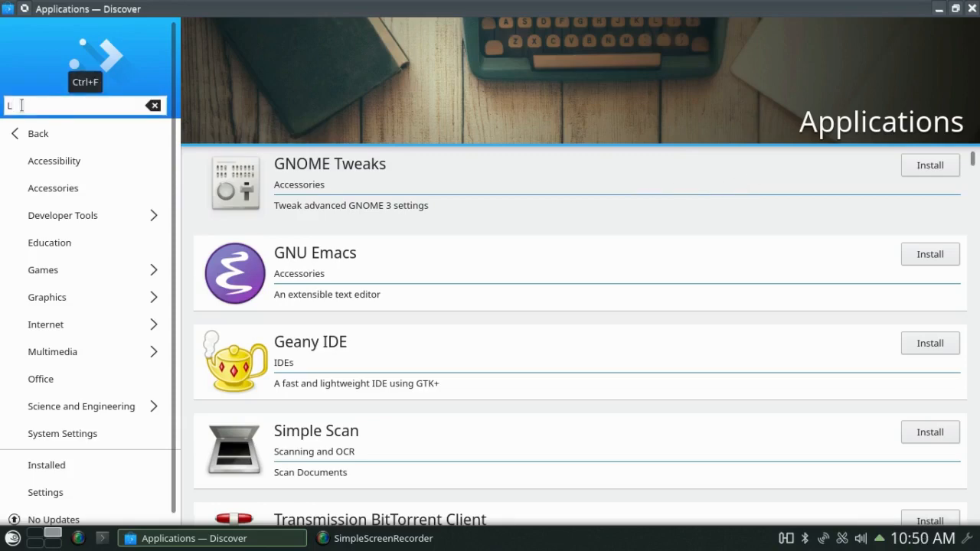
{"action": "type", "text": "ibreCAD"}
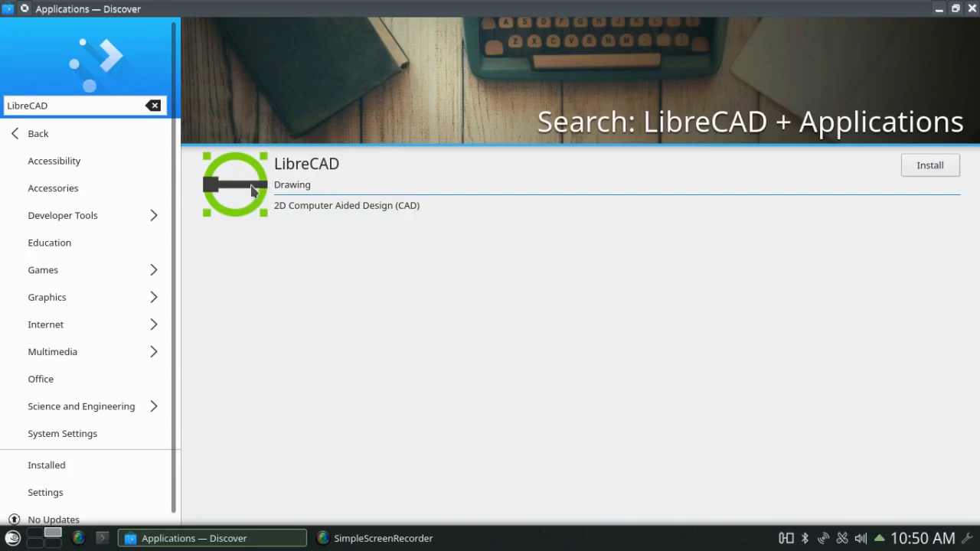
- View the LibreCAD details page, then return to Discover's Featured page
{"action": "left_click", "coordinate": [253, 188]}
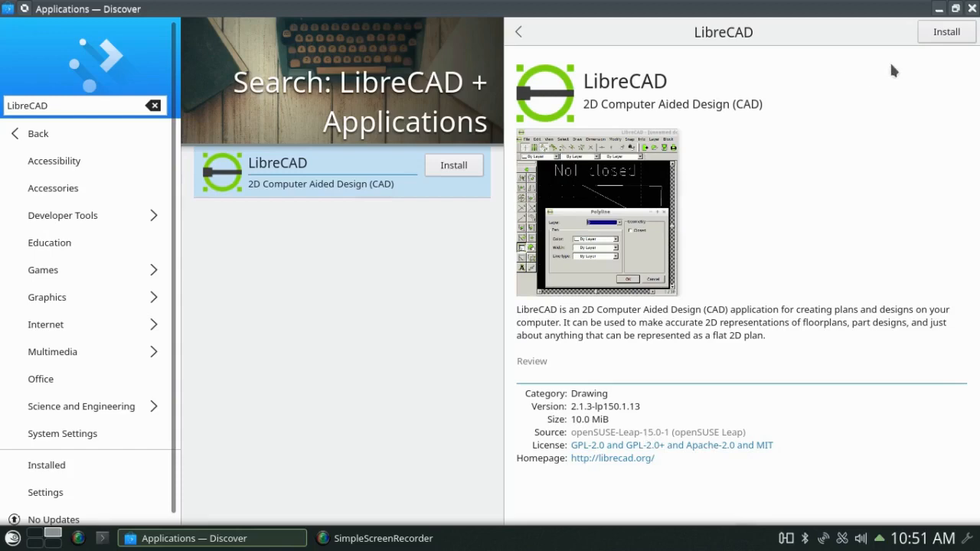
{"action": "left_click", "coordinate": [42, 138]}
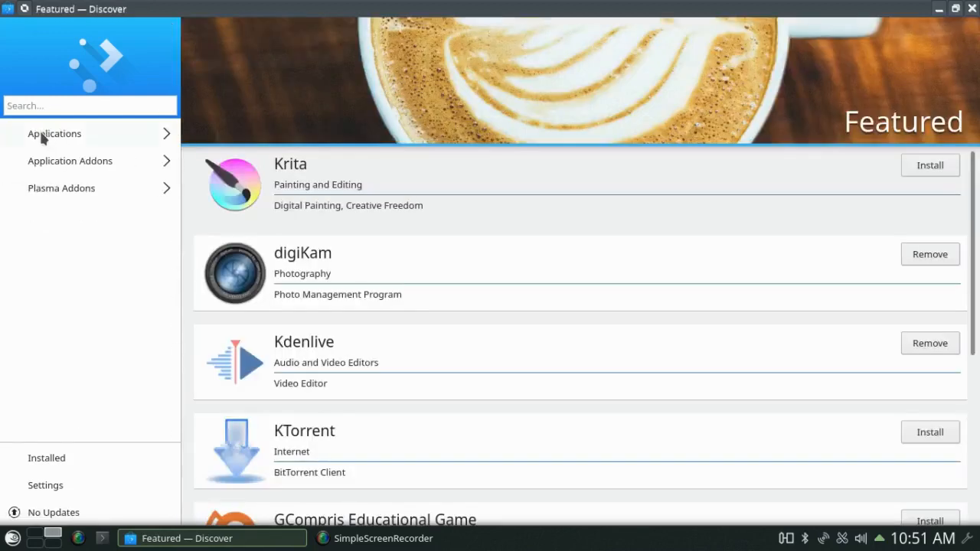
- Go to Applications and open the Graphics category listing GIMP, Blender and Inkscape
{"action": "left_click", "coordinate": [42, 134]}
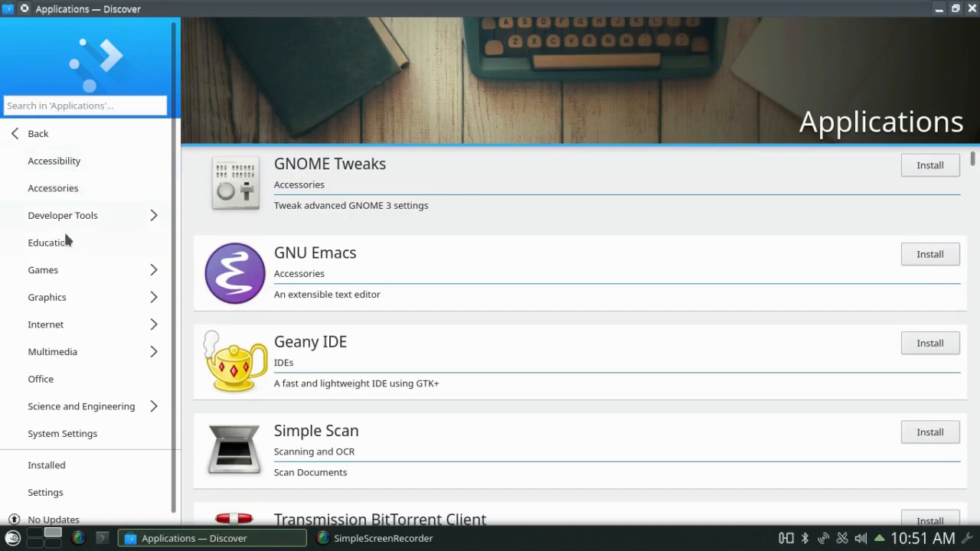
{"action": "left_click", "coordinate": [55, 298]}
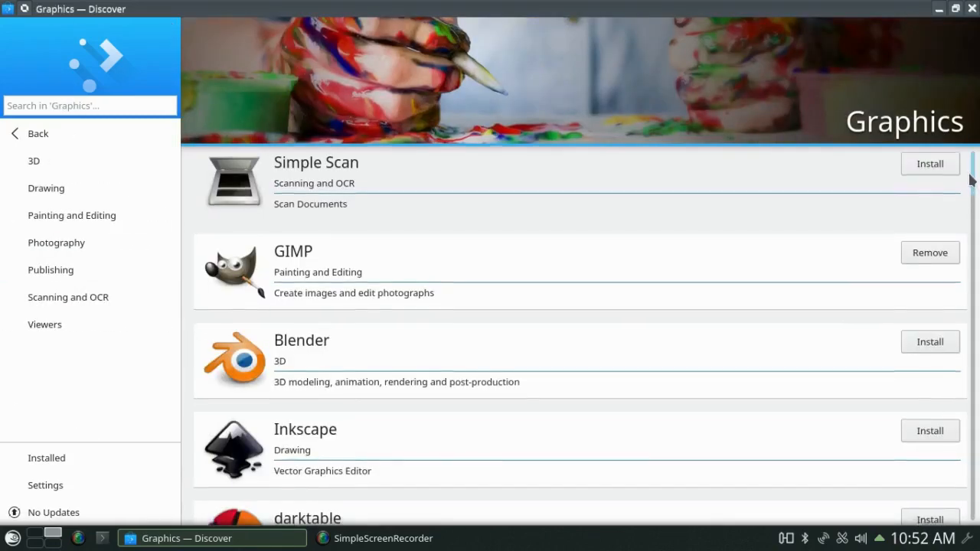
- Scroll the Graphics app list down to Tiled, then close Discover
{"action": "scroll", "coordinate": [970, 178], "scroll_direction": "down", "scroll_amount": 3}
{"action": "scroll", "coordinate": [970, 178], "scroll_direction": "down", "scroll_amount": 3}
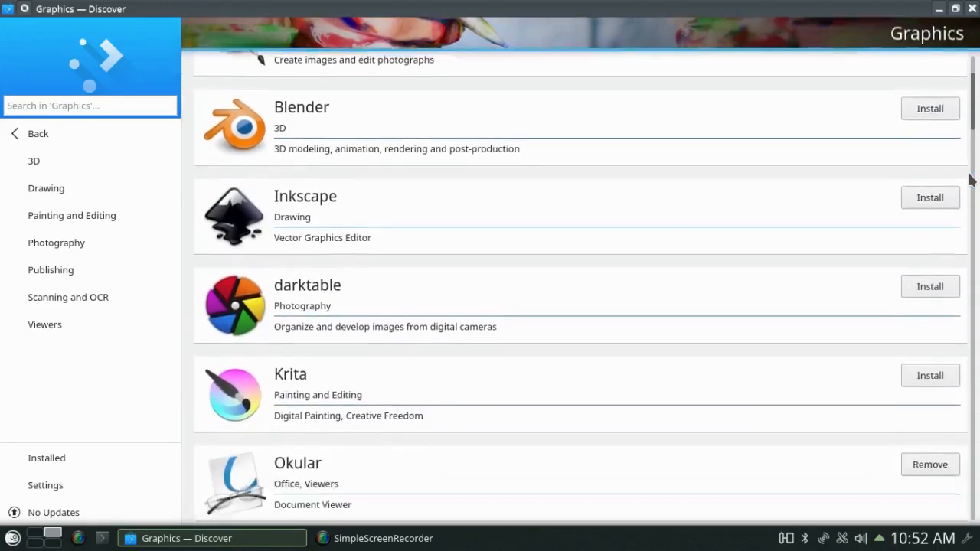
{"action": "scroll", "coordinate": [971, 178], "scroll_direction": "down", "scroll_amount": 2}
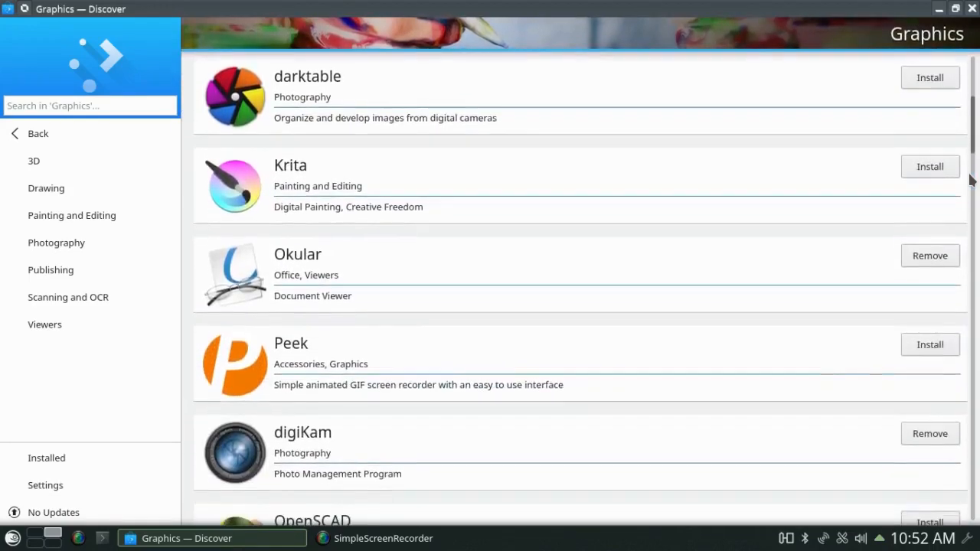
{"action": "scroll", "coordinate": [970, 178], "scroll_direction": "down", "scroll_amount": 2}
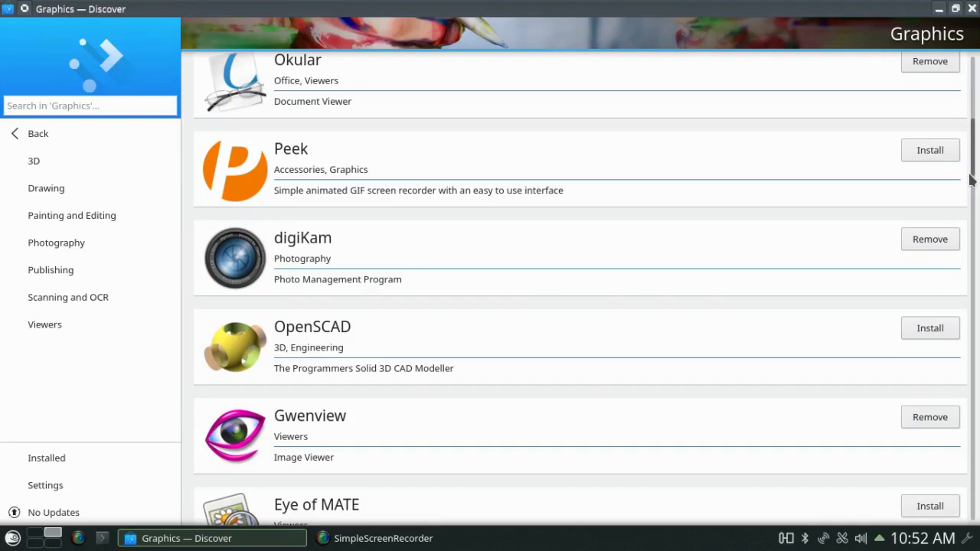
{"action": "scroll", "coordinate": [971, 179], "scroll_direction": "down", "scroll_amount": 2}
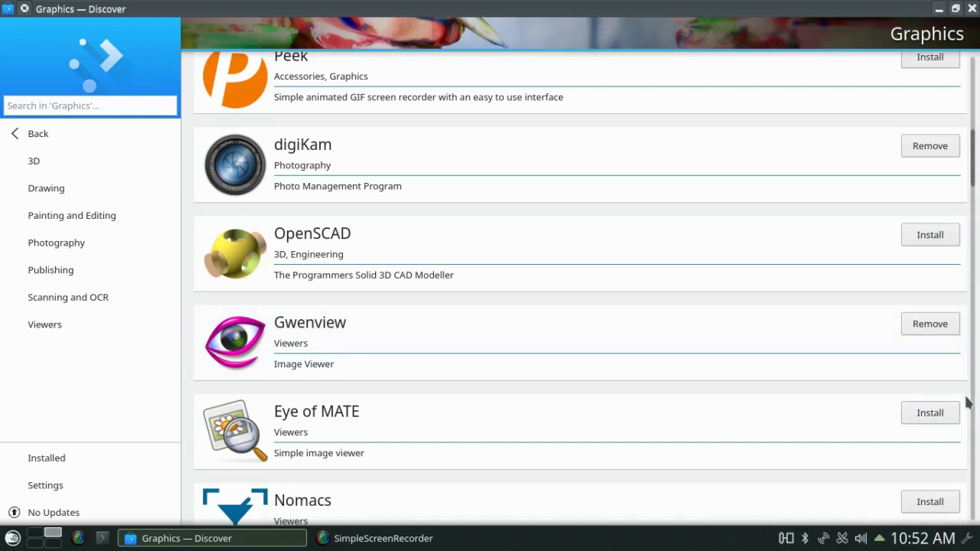
{"action": "scroll", "coordinate": [966, 403], "scroll_direction": "down", "scroll_amount": 10}
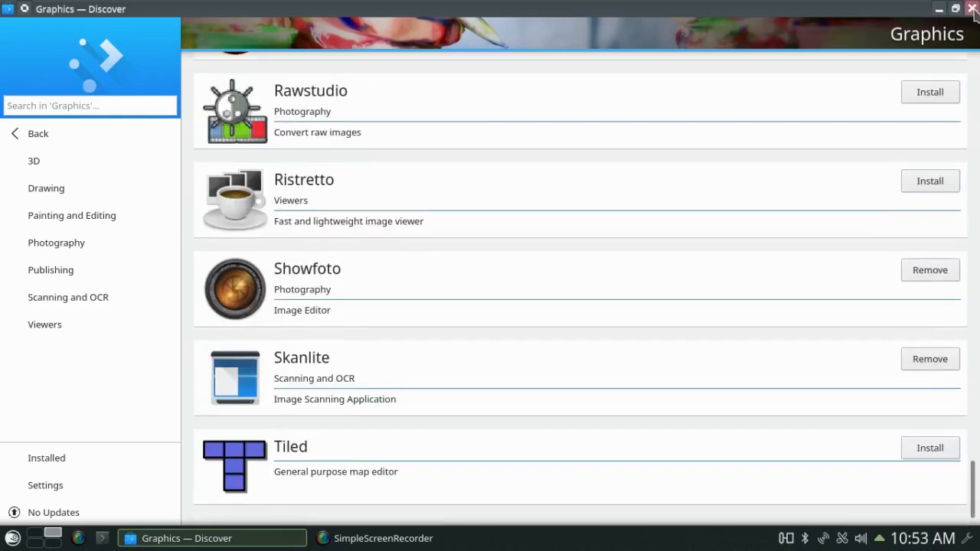
{"action": "left_click", "coordinate": [971, 8]}
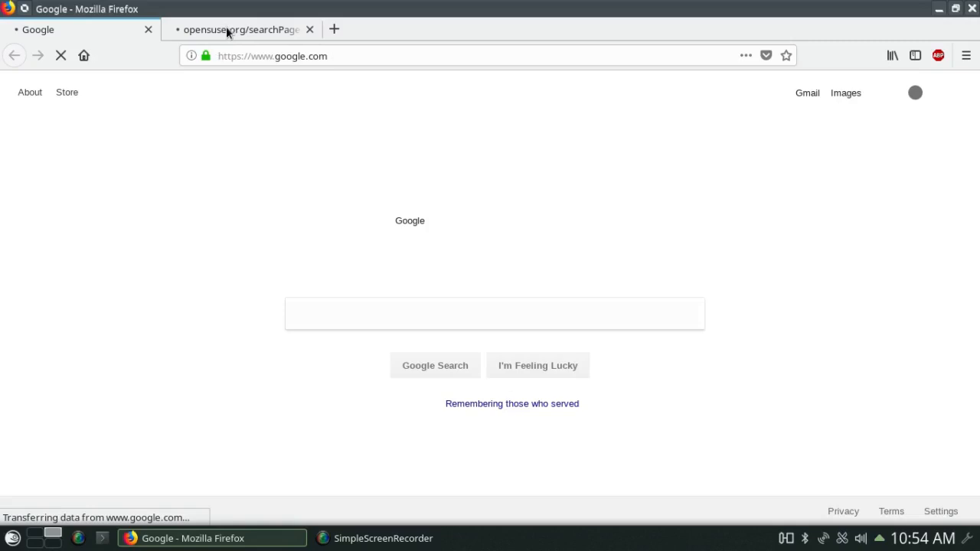
- Switch to the opensuse.org search tab and follow Get software to software.opensuse.org
{"action": "left_click", "coordinate": [226, 29]}
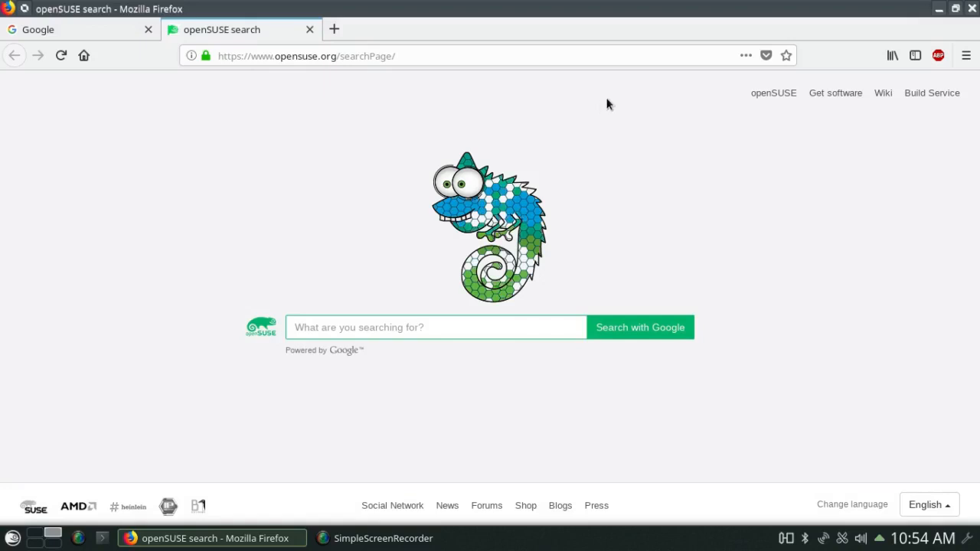
{"action": "left_click", "coordinate": [839, 94]}
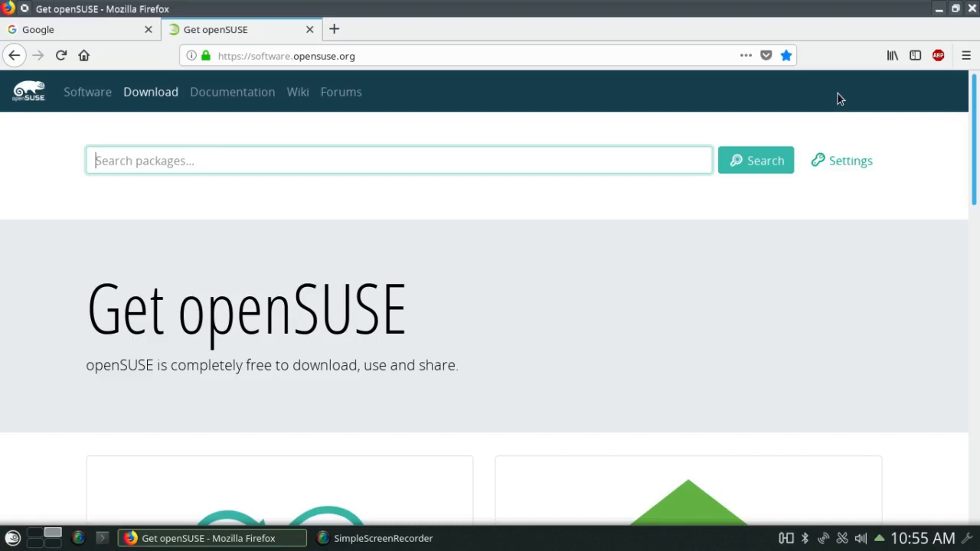
- Search the package site for 'MuseScore' and open the musescore package page
{"action": "type", "text": "Muse"}
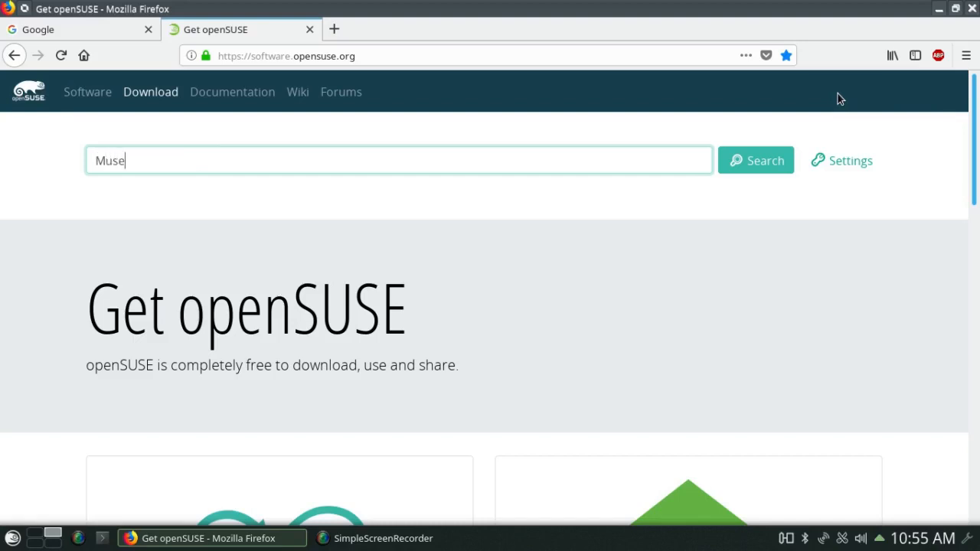
{"action": "type", "text": "Score"}
{"action": "left_click", "coordinate": [768, 163]}
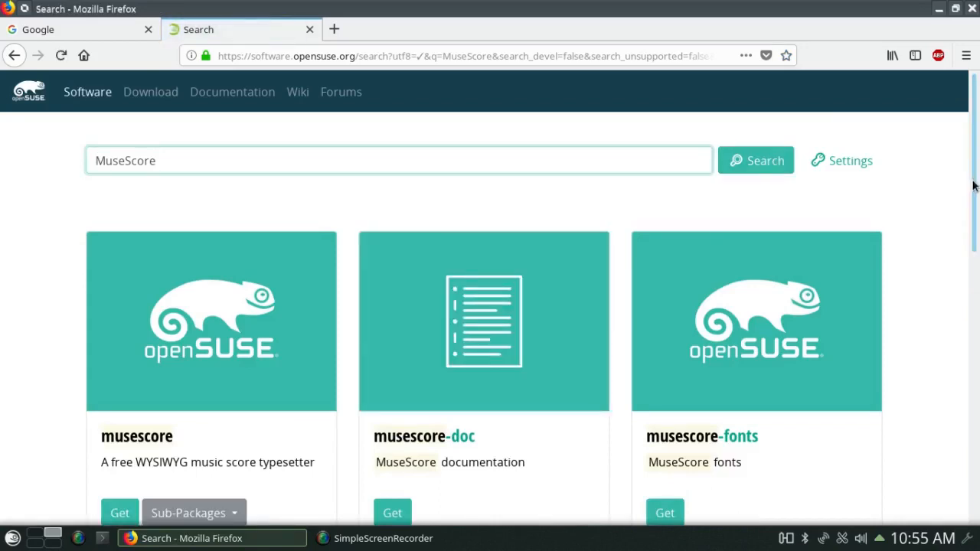
{"action": "left_click_drag", "start_coordinate": [973, 185], "coordinate": [955, 256]}
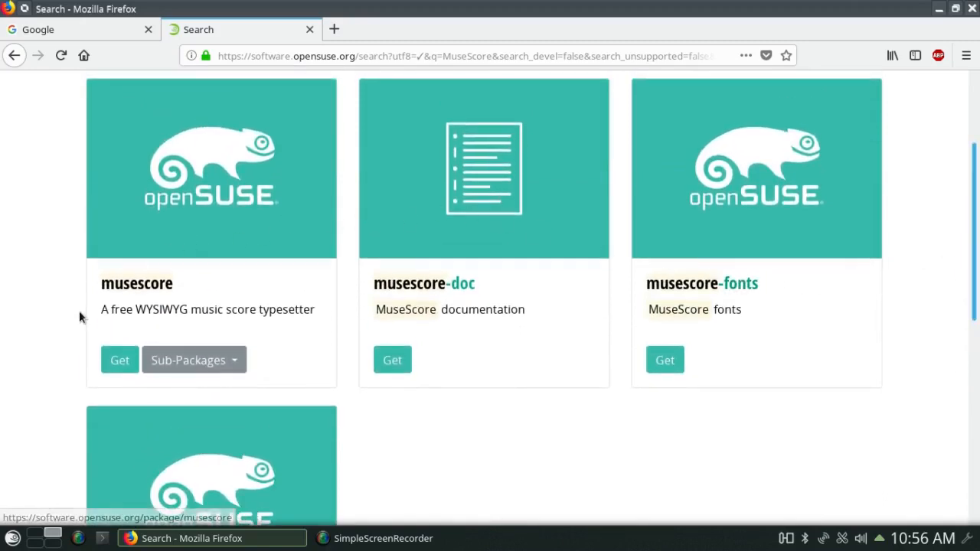
{"action": "left_click", "coordinate": [120, 361]}
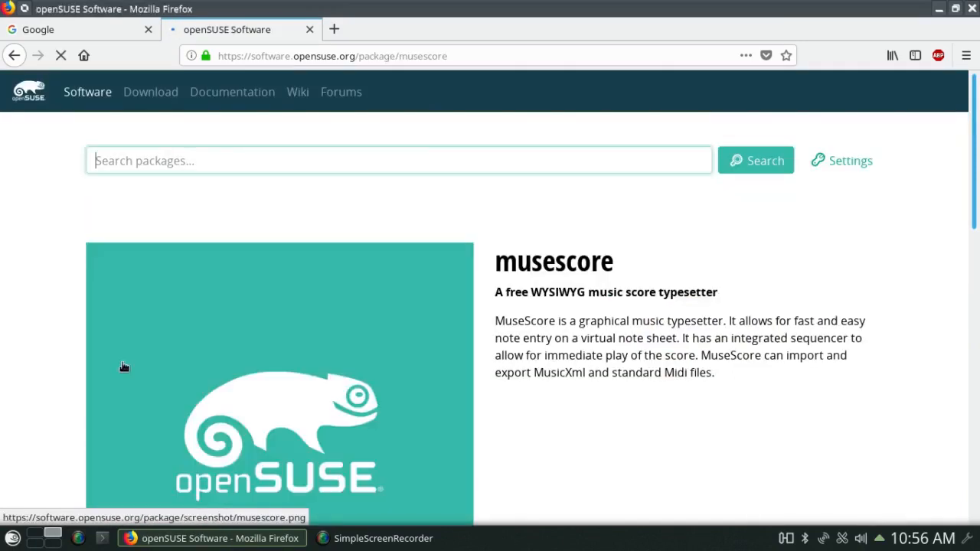
- Show and review the community musescore packages for openSUSE Leap 15.0
{"action": "scroll", "coordinate": [962, 225], "scroll_direction": "down", "scroll_amount": 10}
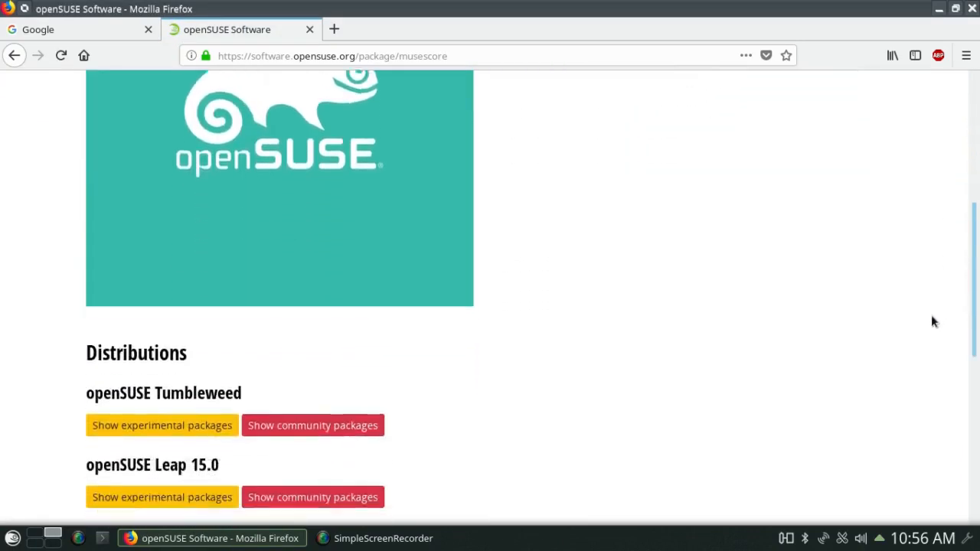
{"action": "scroll", "coordinate": [924, 360], "scroll_direction": "down", "scroll_amount": 3}
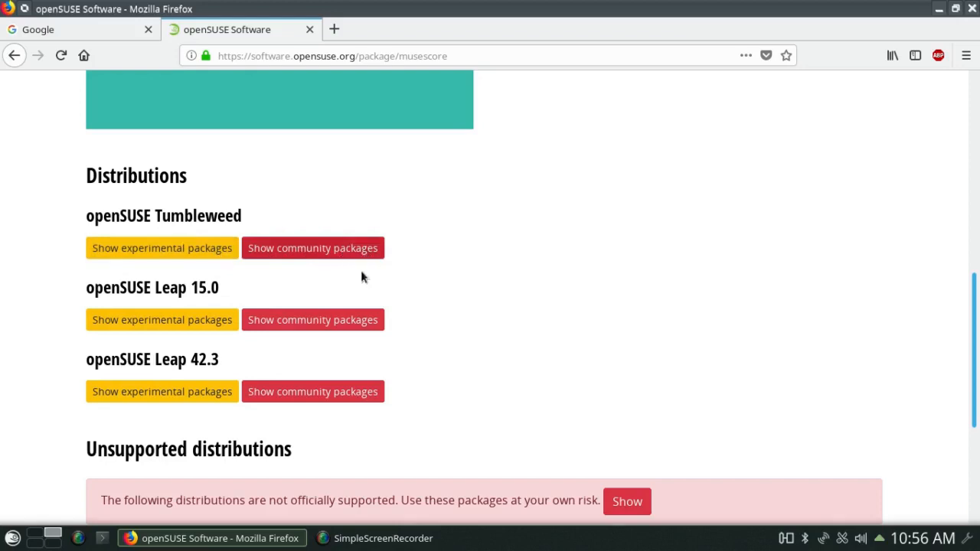
{"action": "left_click", "coordinate": [366, 322]}
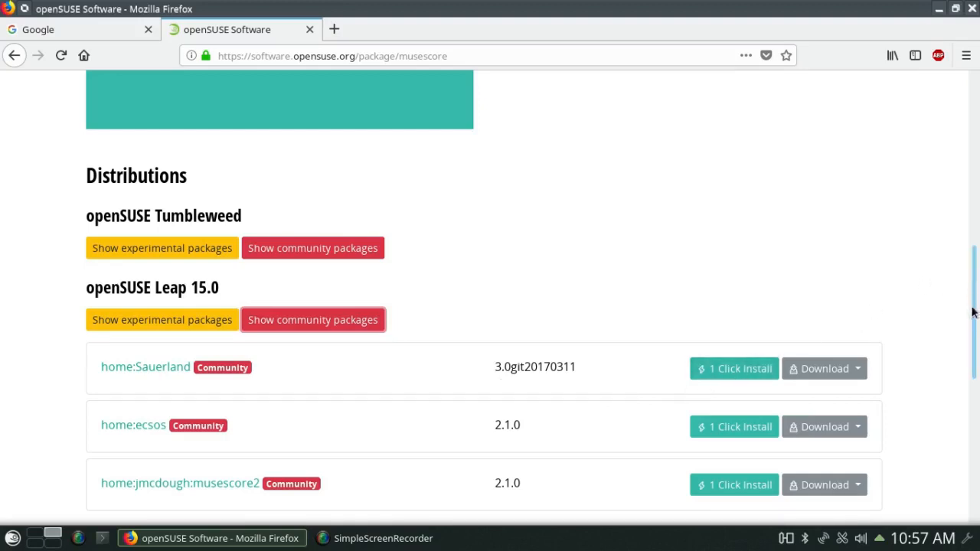
{"action": "scroll", "coordinate": [970, 310], "scroll_direction": "down", "scroll_amount": 1}
{"action": "left_click_drag", "start_coordinate": [970, 317], "coordinate": [955, 375]}
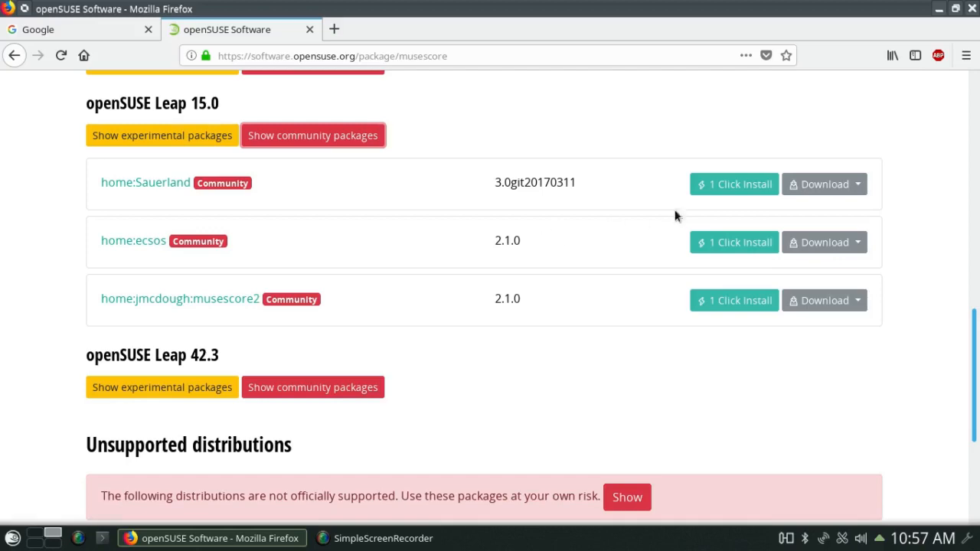
{"action": "scroll", "coordinate": [954, 135], "scroll_direction": "up", "scroll_amount": 10}
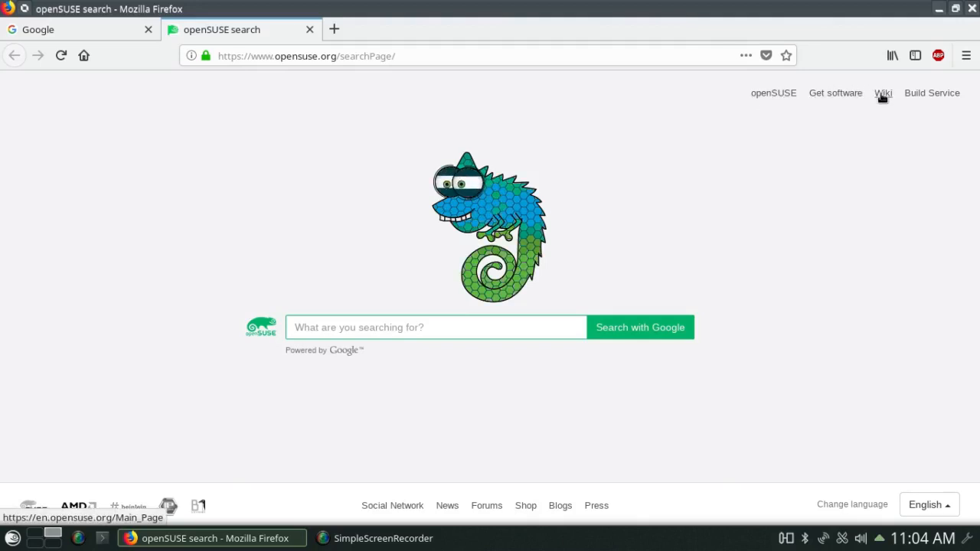
- Visit the openSUSE home page, then close Firefox along with both tabs
{"action": "left_click", "coordinate": [765, 92]}
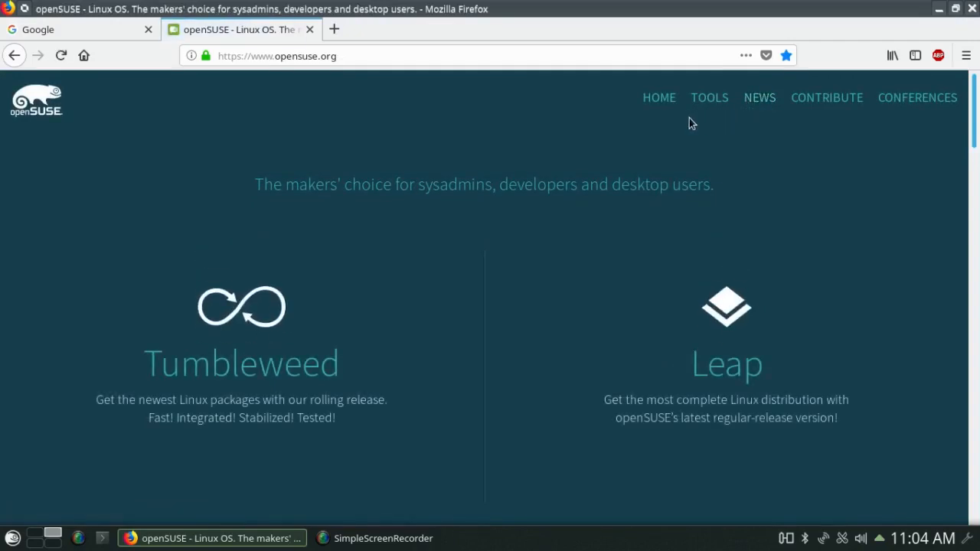
{"action": "left_click", "coordinate": [971, 8]}
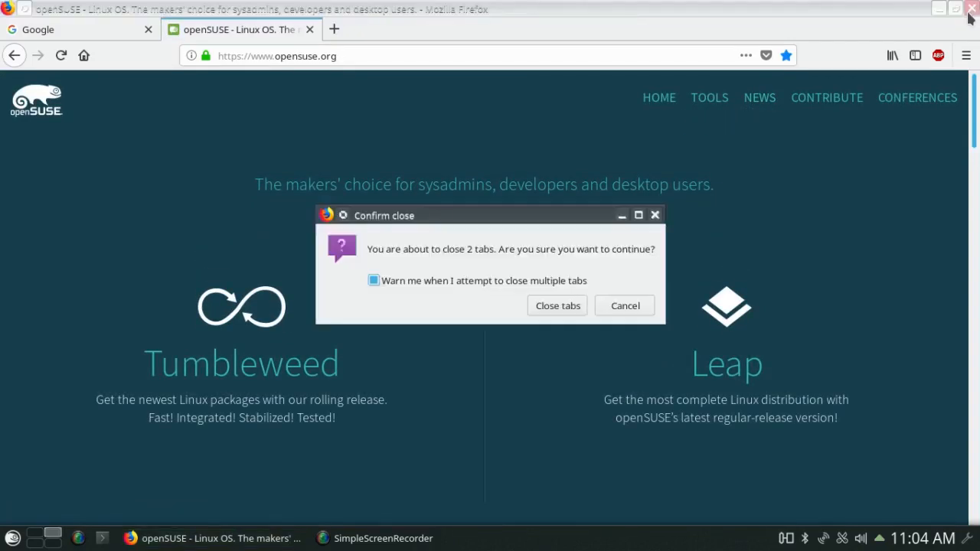
{"action": "left_click", "coordinate": [581, 304]}
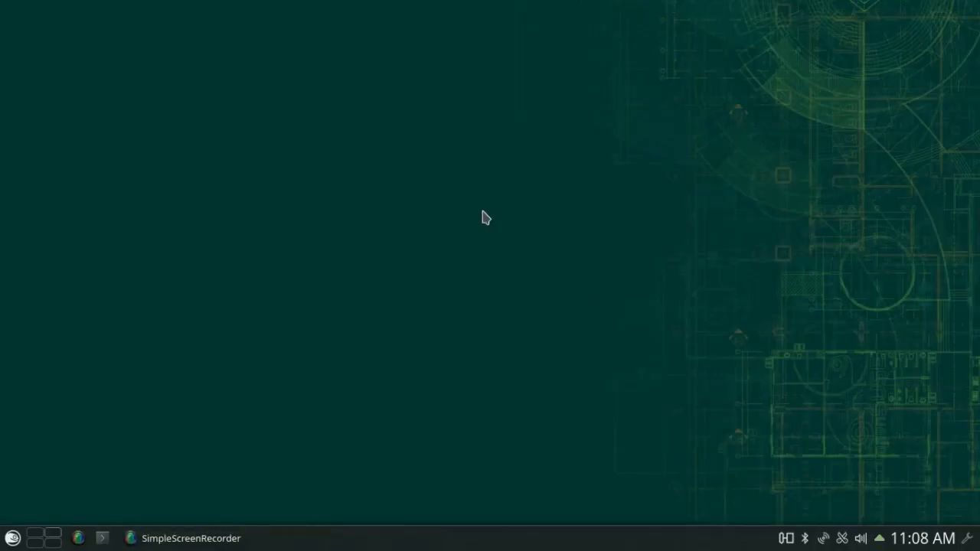